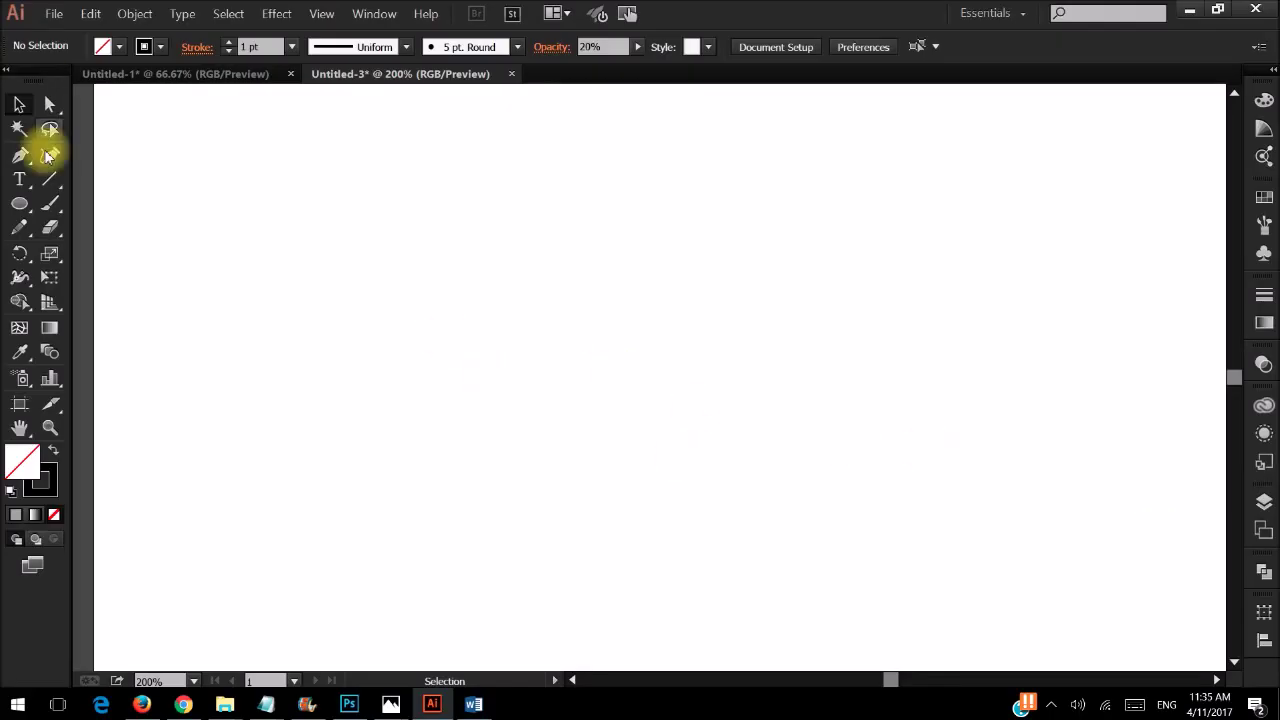
- Draw three 200 px line segments at 120°, 240° and 360° forming an equilateral triangle
left_click(50, 178)
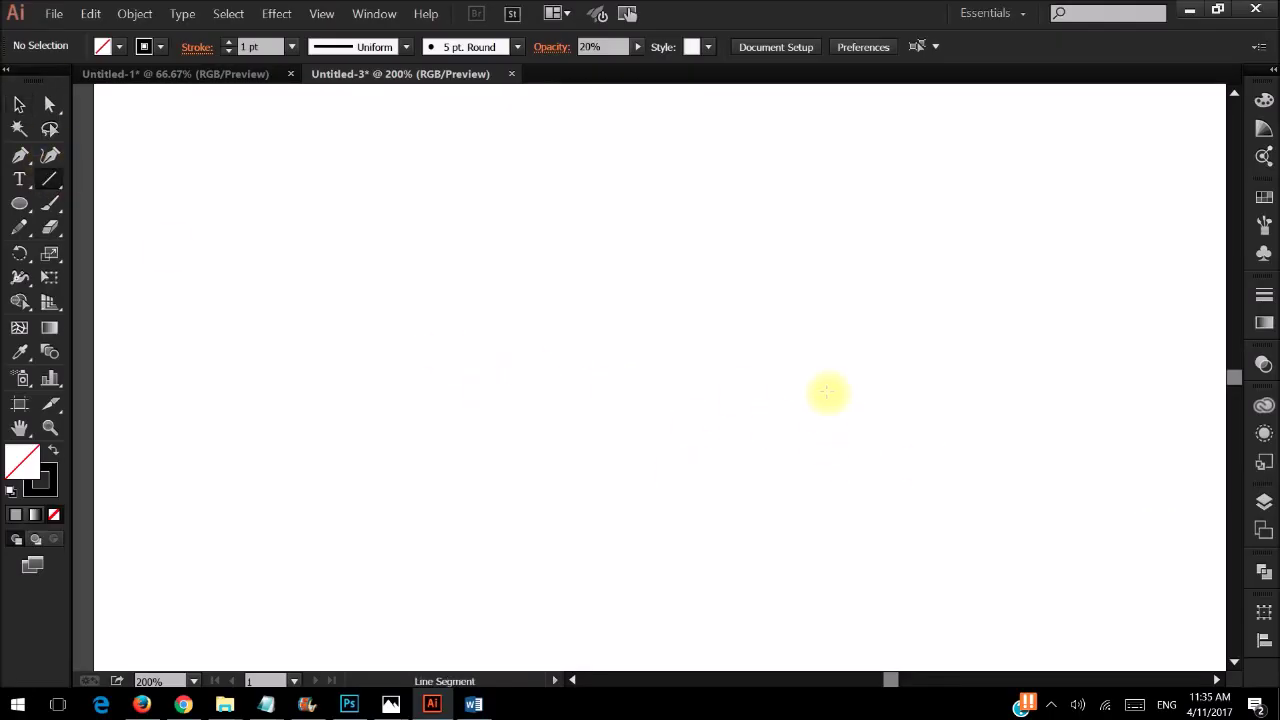
left_click(862, 459)
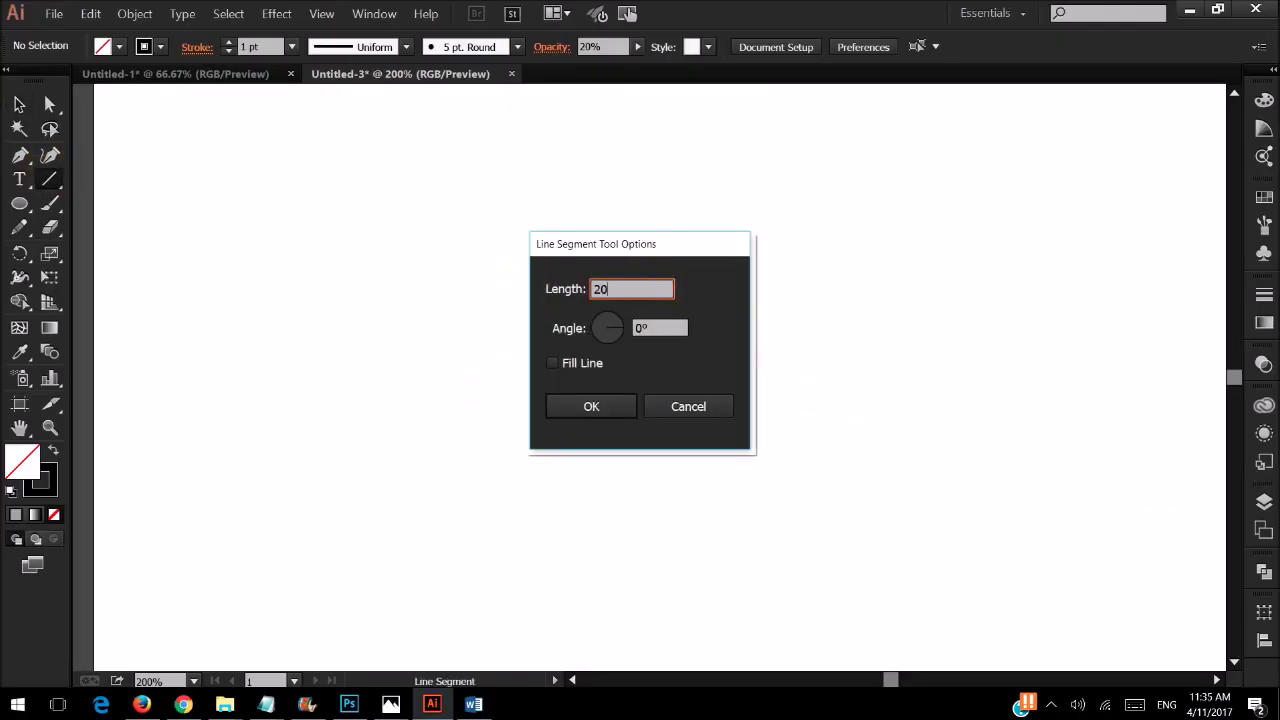
left_click(610, 410)
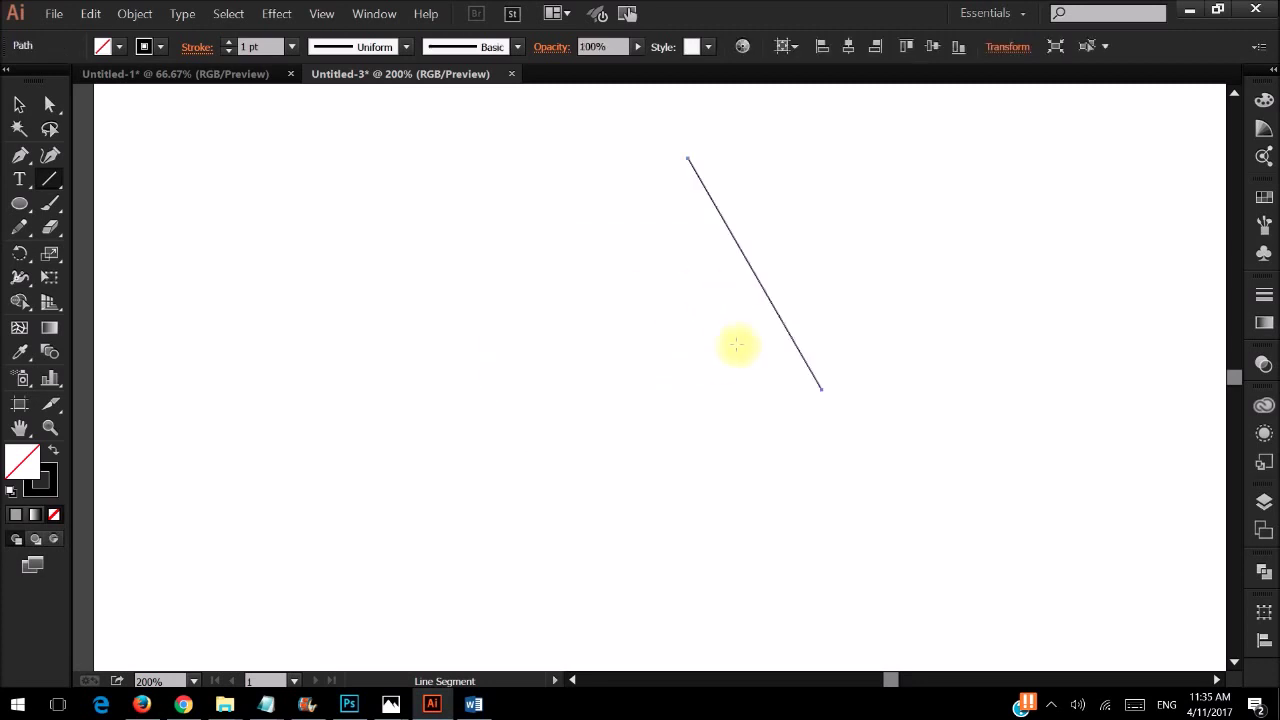
left_click(688, 157)
double_click(660, 328)
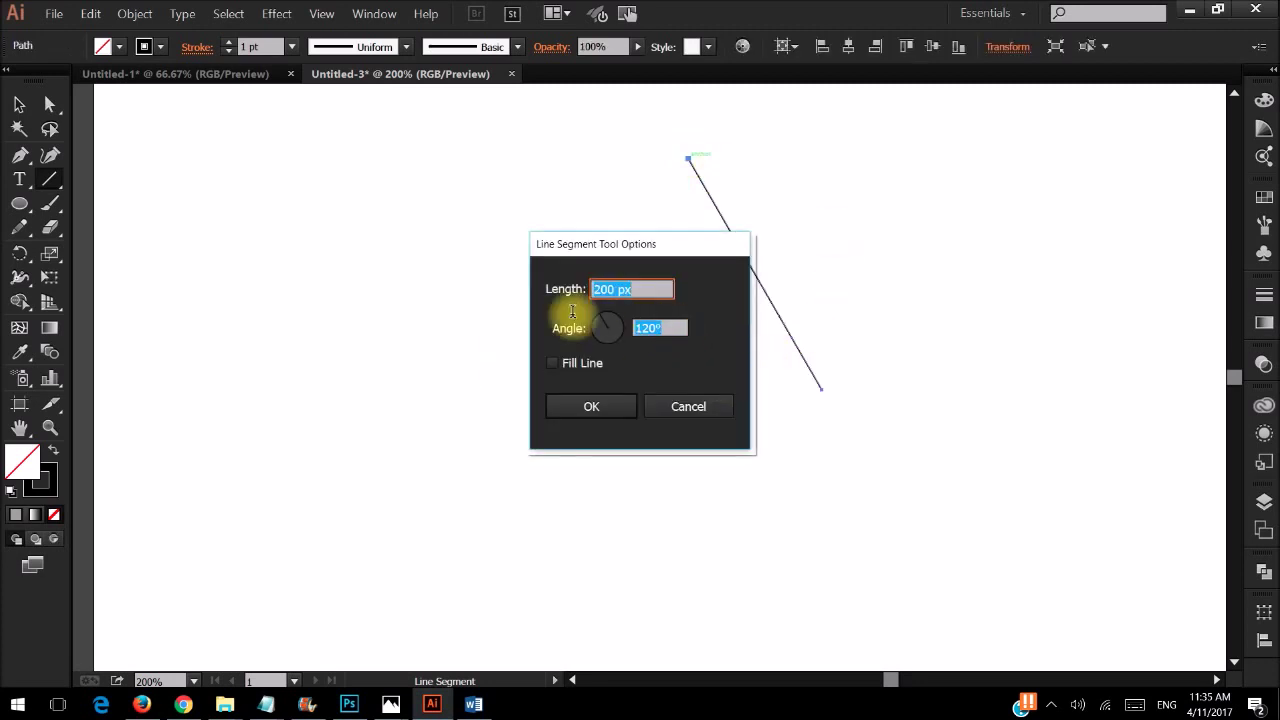
type("24")
left_click(609, 418)
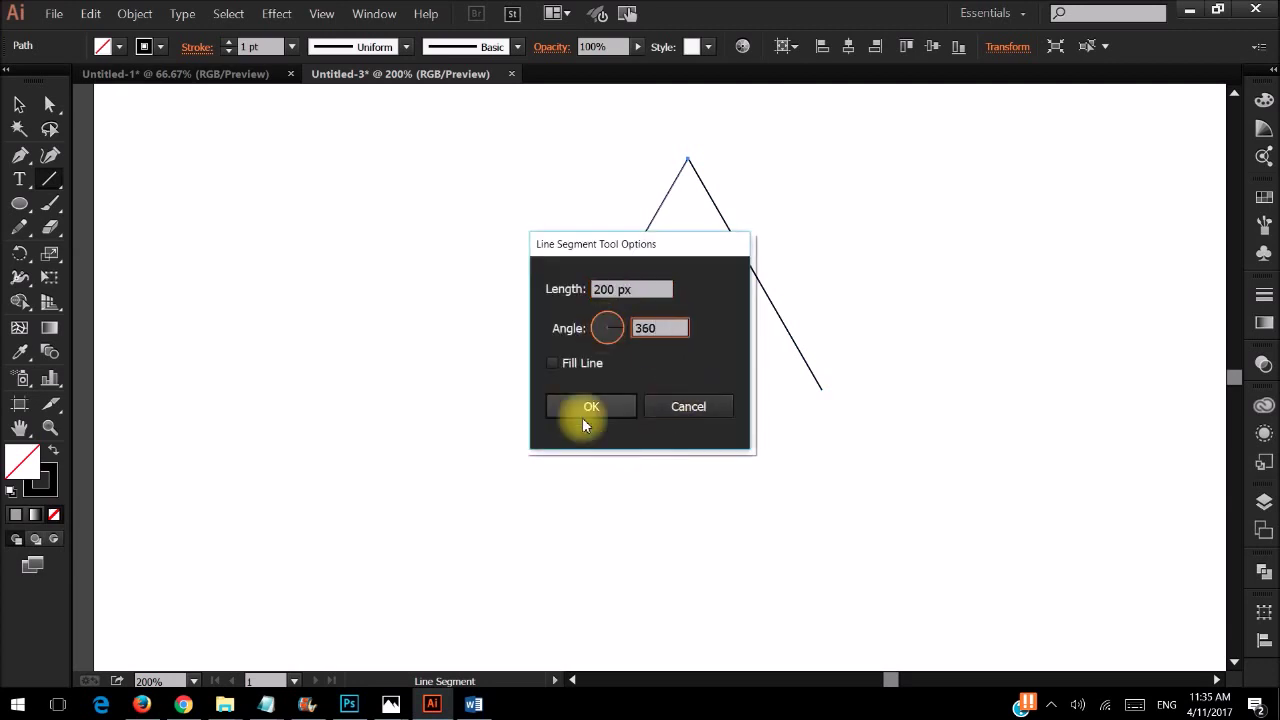
left_click(586, 422)
- Merge the three lines with Shape Builder and move the triangle to the artboard centre
key("a")
key("ctrl+a")
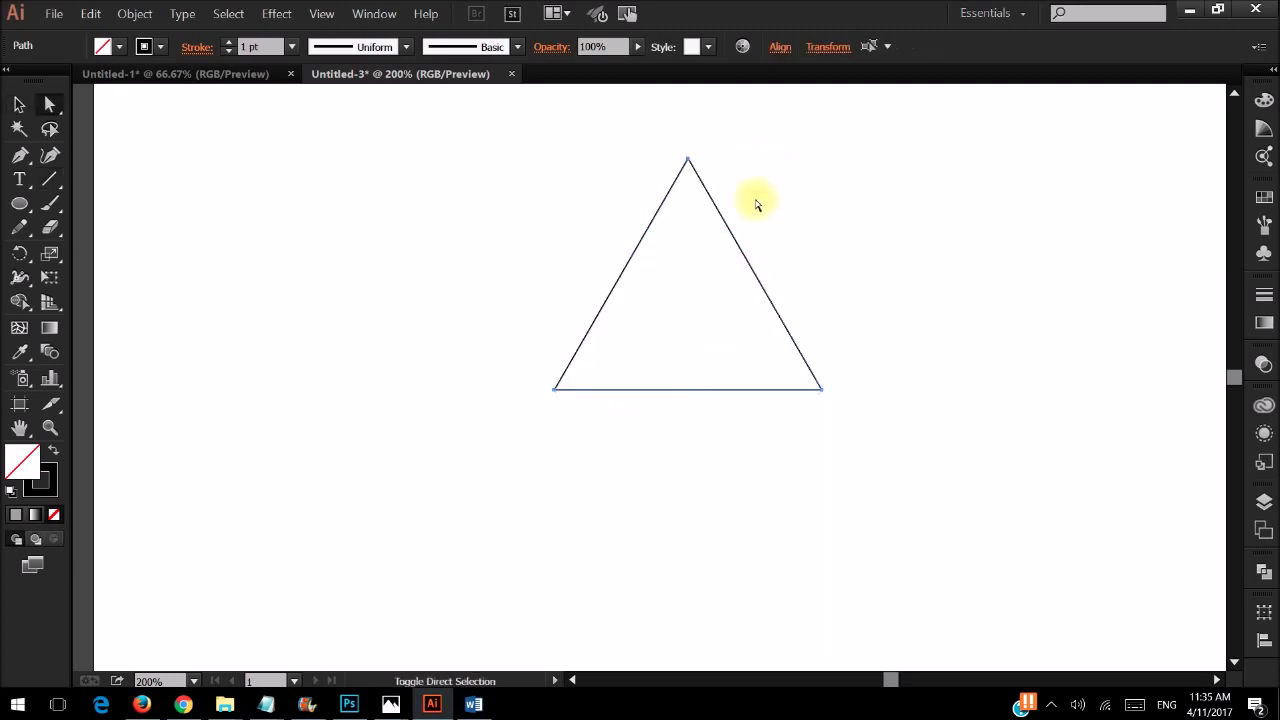
key("shift+m")
left_click(694, 294)
key("v")
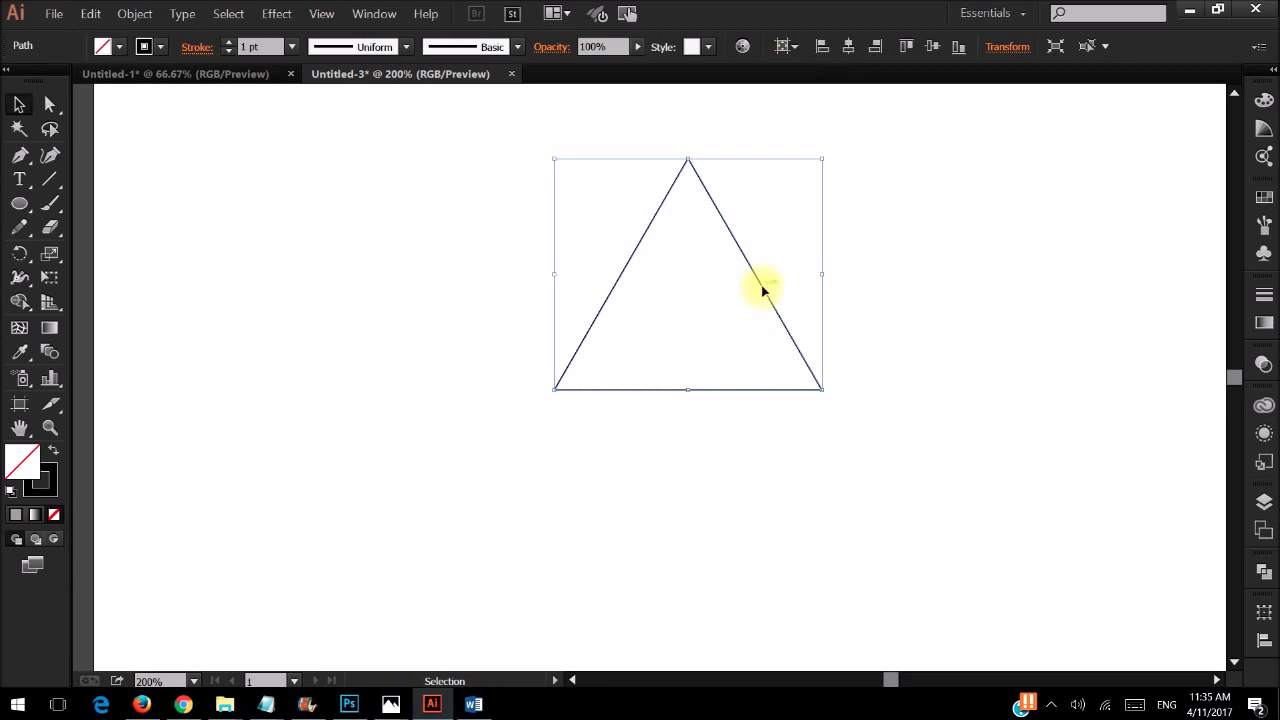
left_click_drag(762, 290, 805, 374)
left_click(914, 46)
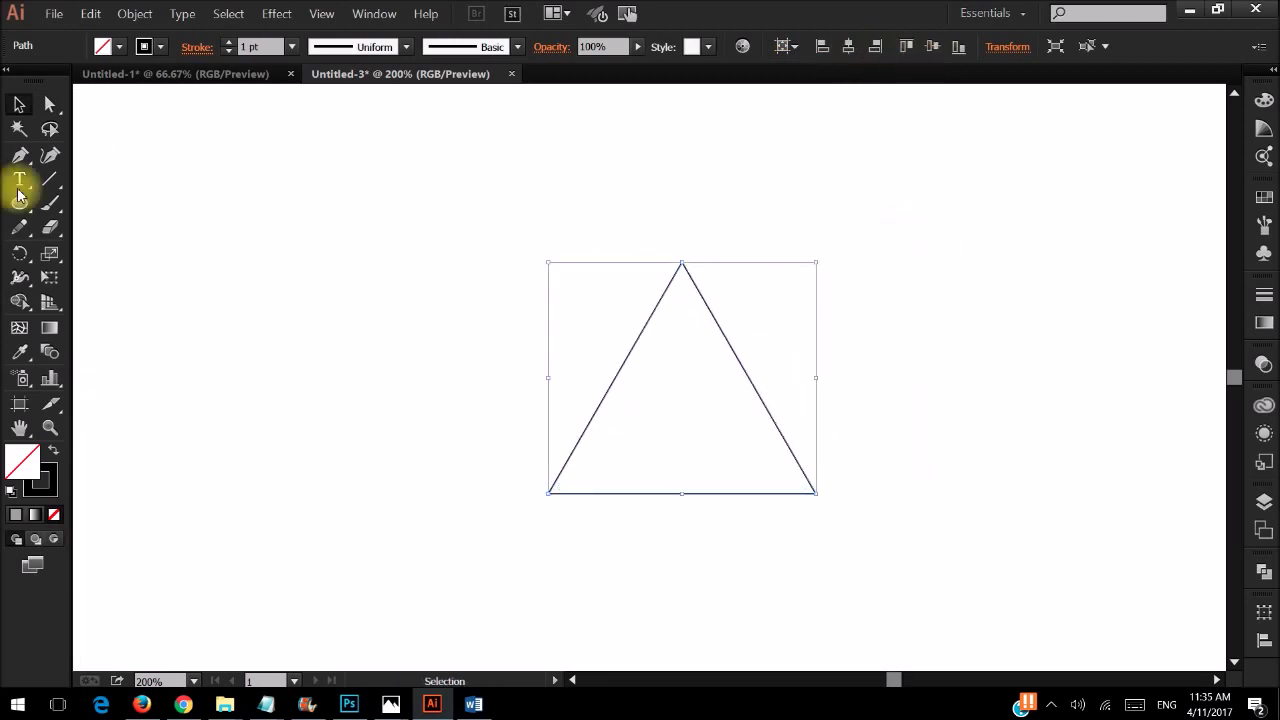
- Draw a vertical apex-to-base line and rotate the triangle with it by 120°
left_click(50, 178)
left_click_drag(682, 263, 682, 492)
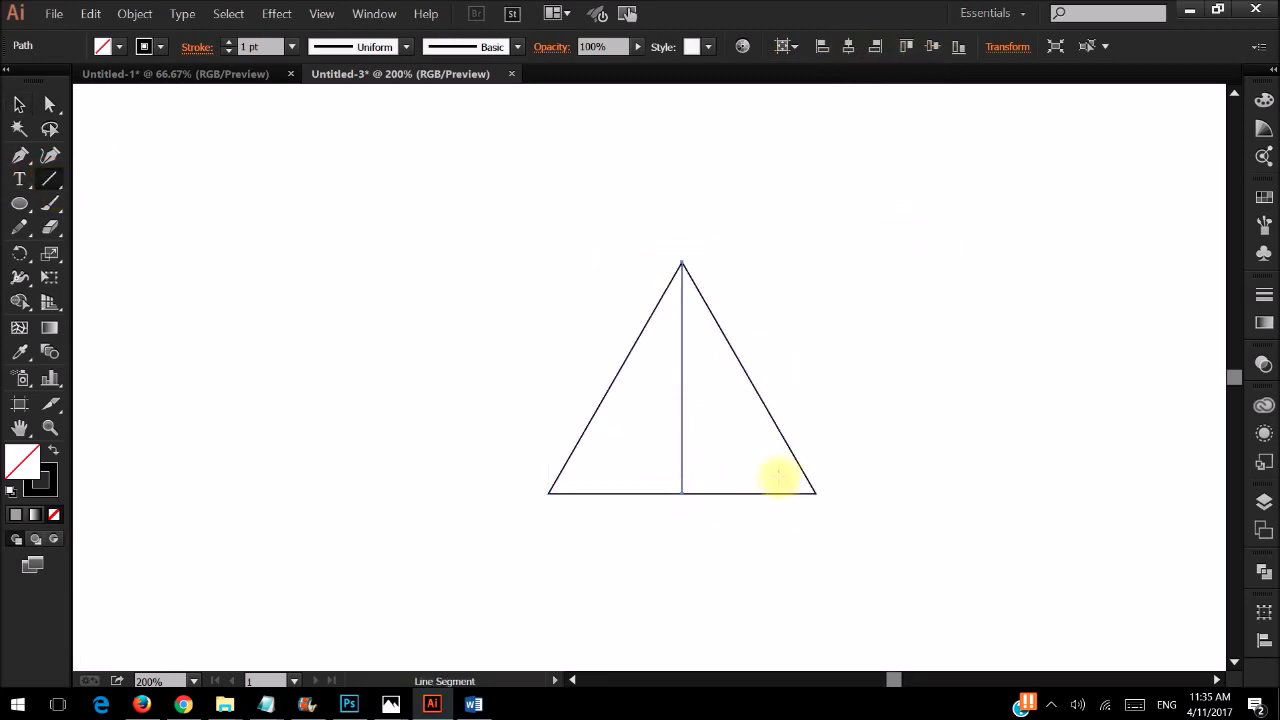
key("v")
left_click_drag(778, 478, 549, 537)
key("alt+o")
key("Right")
key("Down")
key("Down")
key("Return")
type("1")
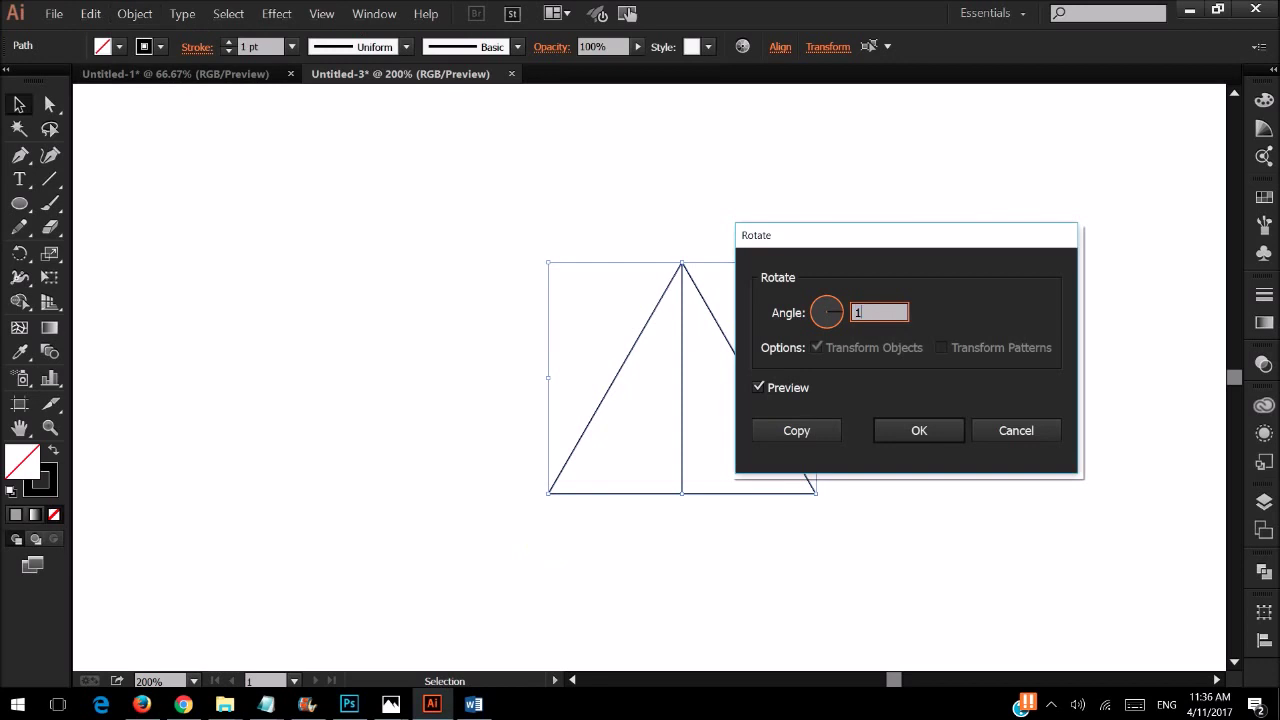
type("20")
key("Return")
- Draw a second vertical apex-to-base line and rotate the figure another 120°
left_click(50, 178)
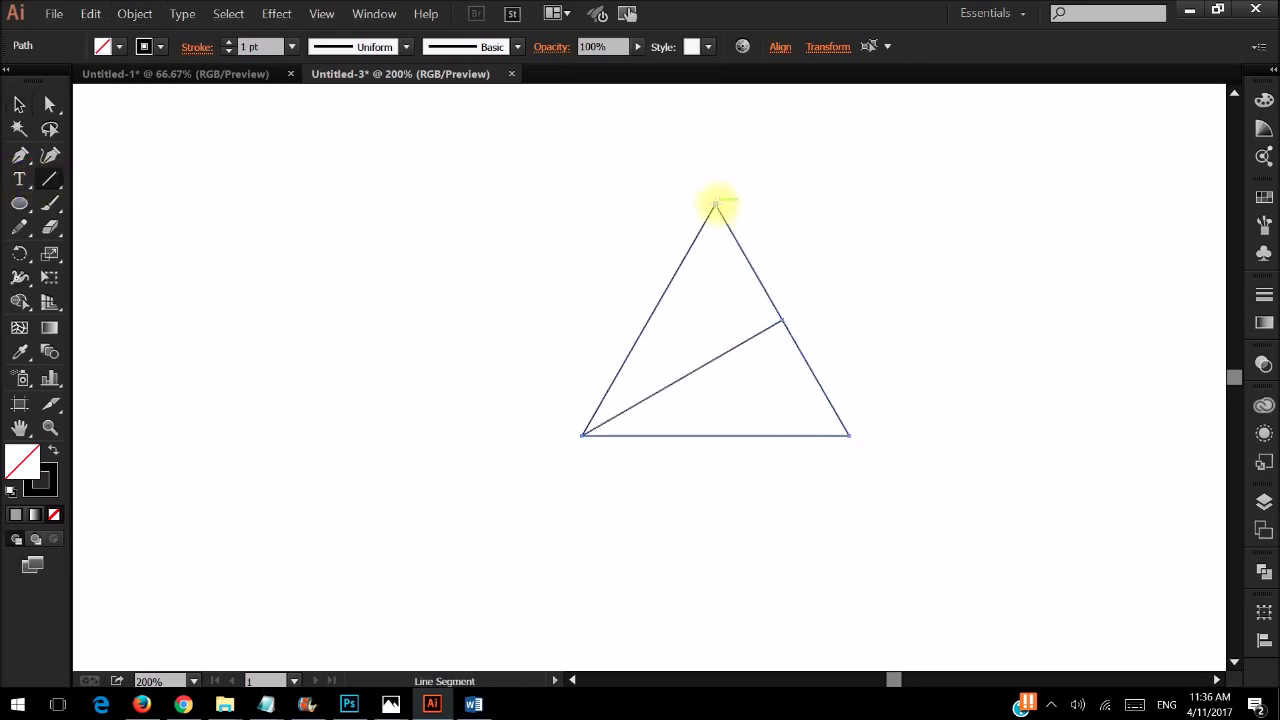
left_click_drag(716, 205, 716, 435)
key("v")
left_click_drag(684, 375, 604, 467)
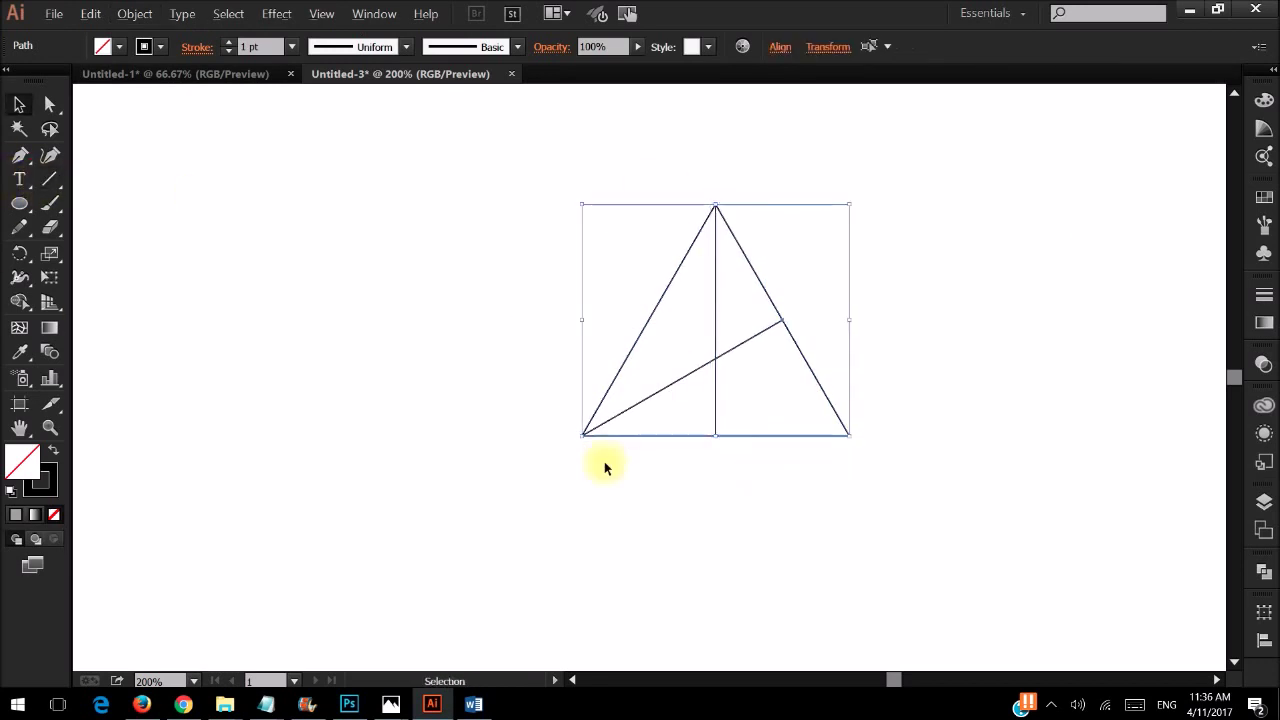
key("alt+o")
key("Right")
key("Down")
key("Down")
key("Return")
key("Return")
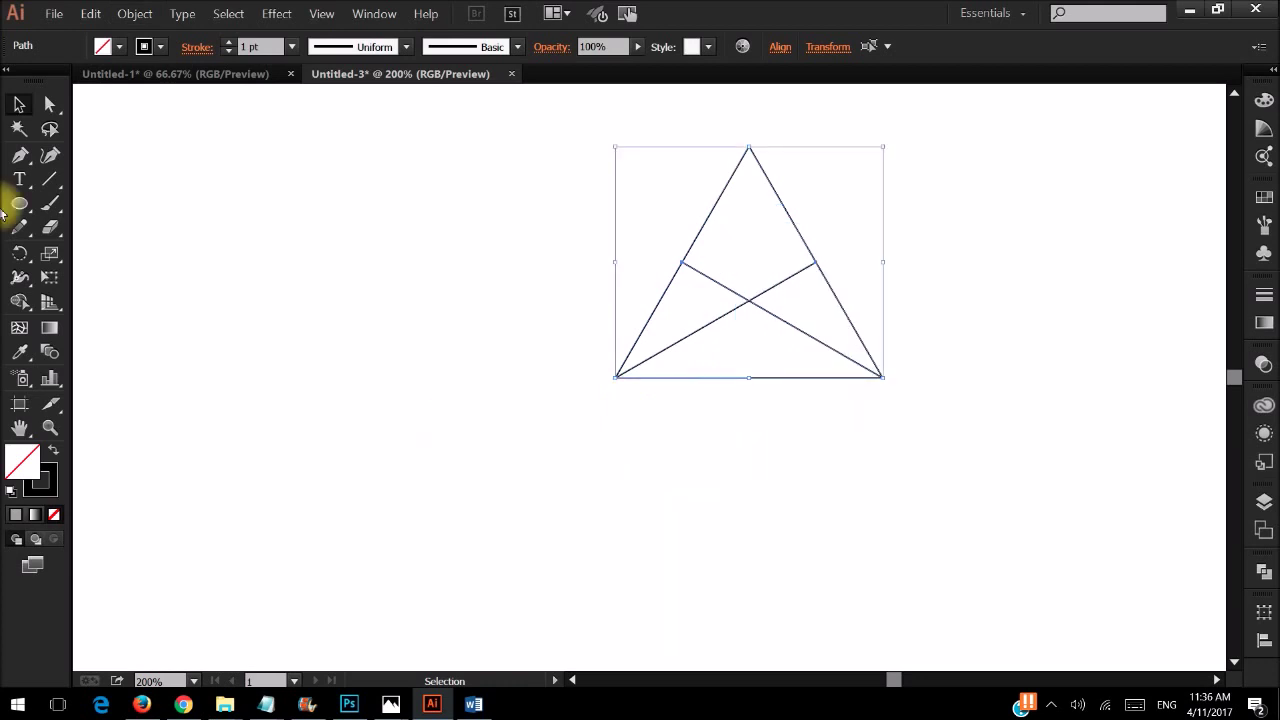
- Draw the third apex-to-base line and select all the triangle's lines
left_click(50, 178)
left_click_drag(748, 145, 748, 377)
key("v")
key("ctrl+a")
- Divide the triangle along its lines with Pathfinder and centre it on the artboard
left_click(1263, 578)
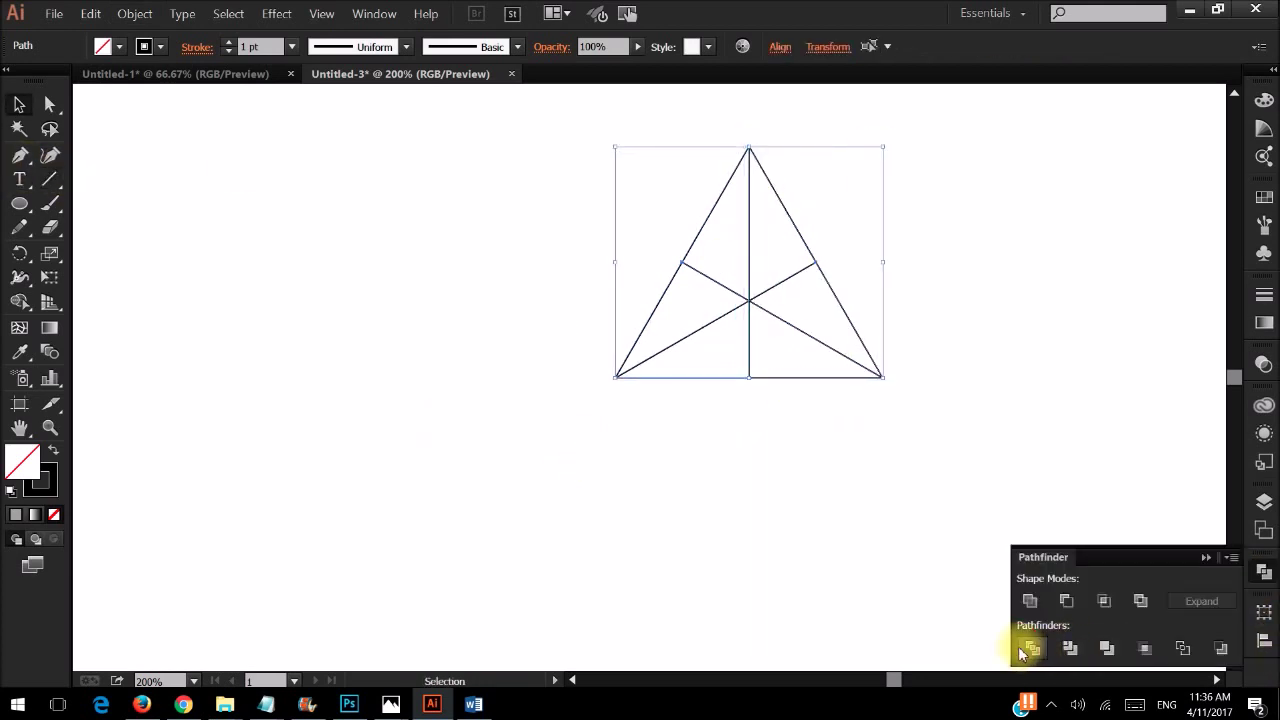
left_click(1021, 651)
left_click(1263, 365)
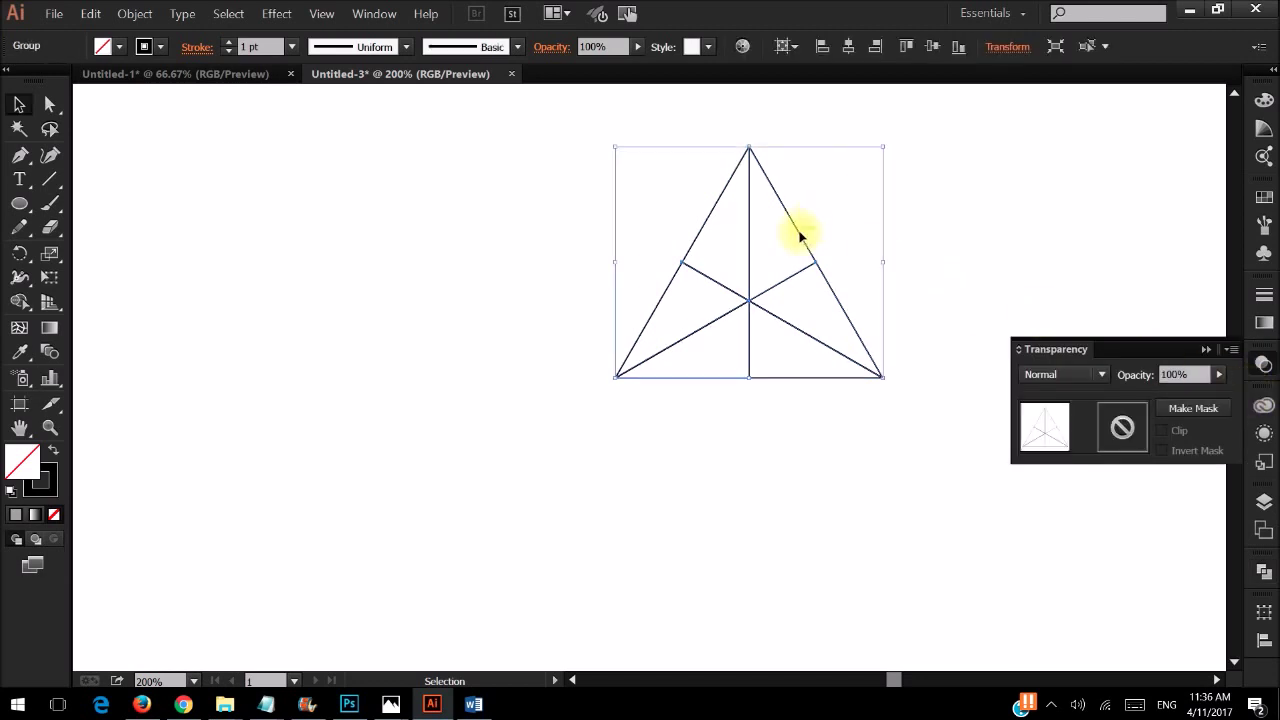
left_click(851, 51)
left_click(932, 46)
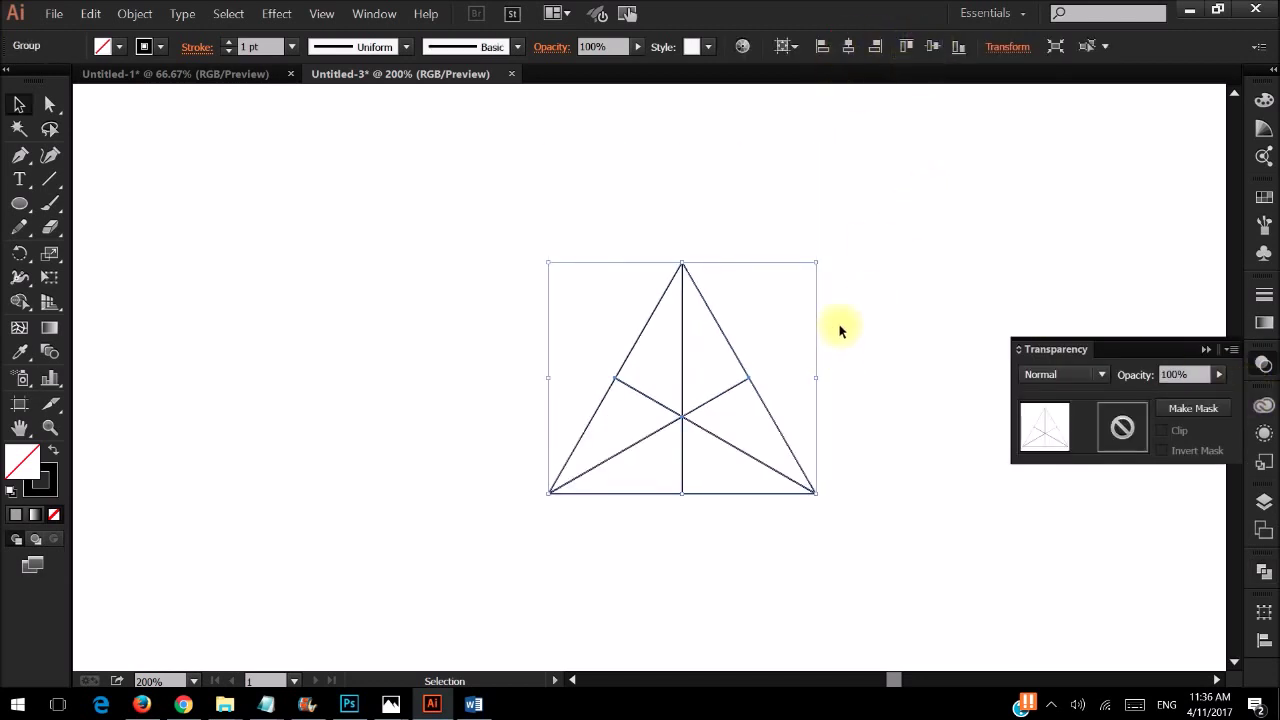
- Fade the grid to 20% opacity, lock it, and paste a copy in front
type("v")
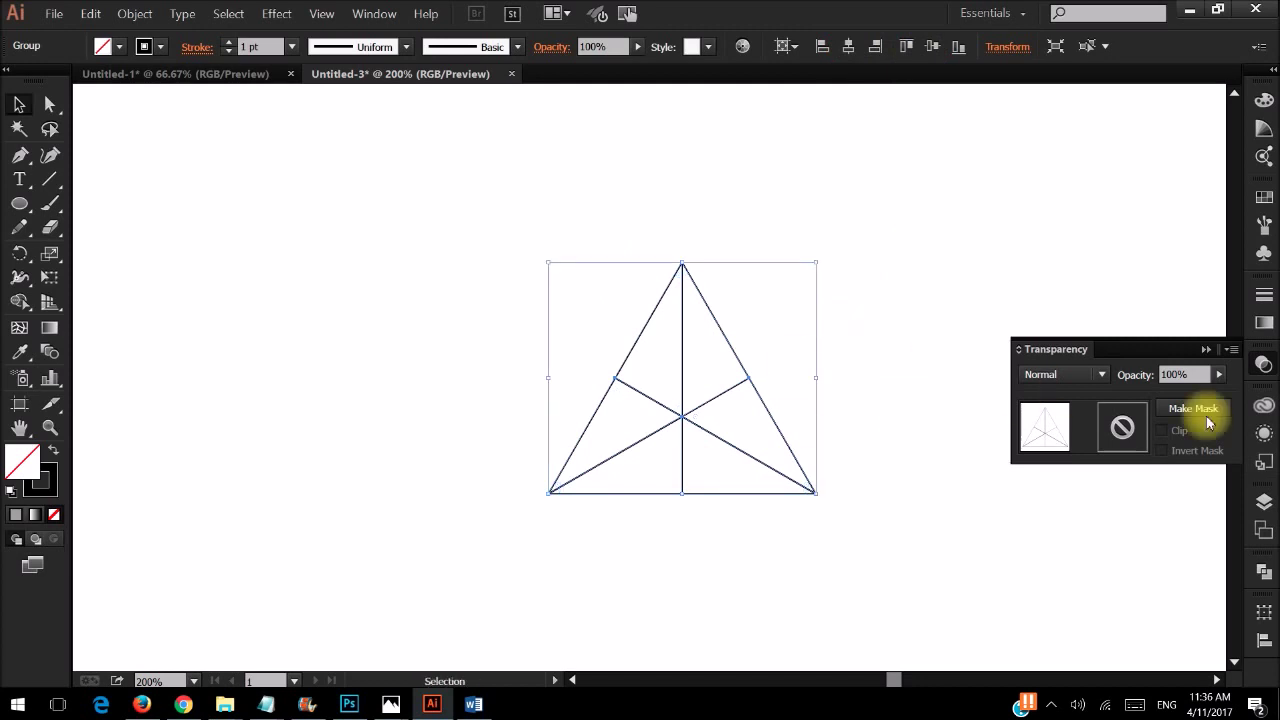
type("20")
key("Return")
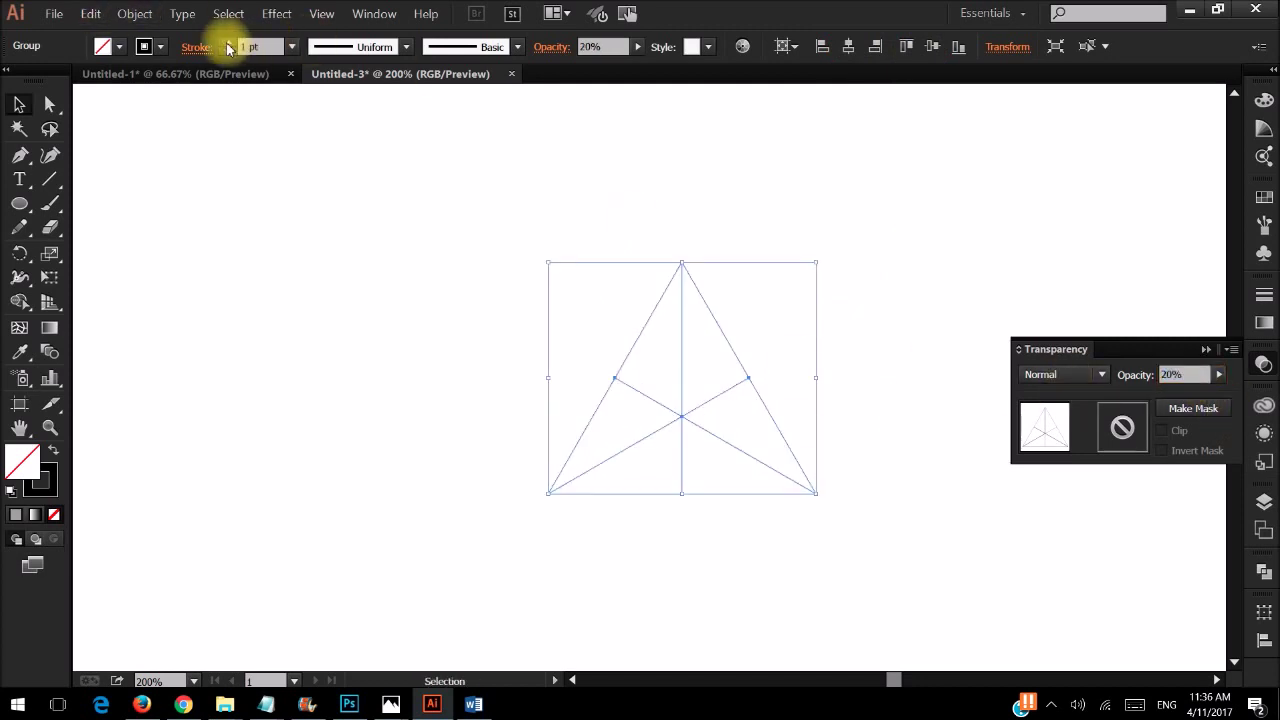
left_click(934, 580)
left_click(681, 400)
left_click(134, 13)
left_click(360, 108)
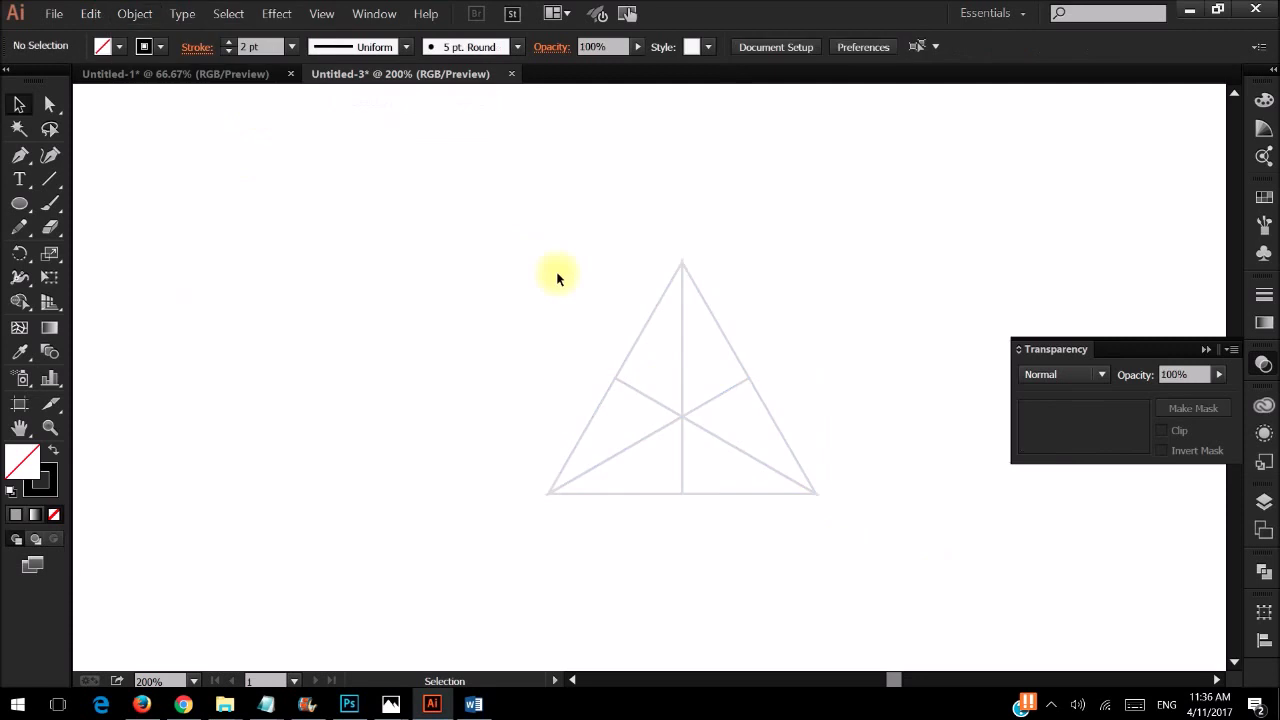
key("ctrl+f")
- Merge the triangle's inner pieces into one shape with the Shape Builder tool
key("shift+m")
left_click_drag(751, 419, 728, 443)
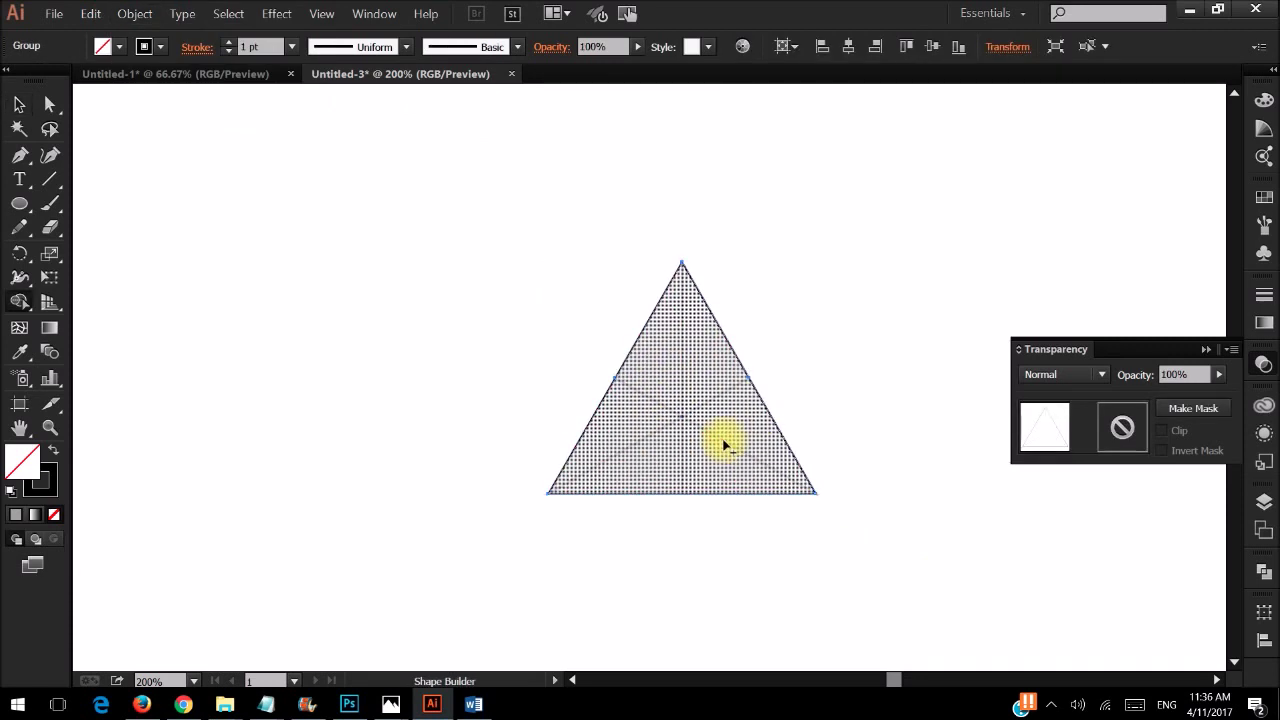
key("b")
key("v")
left_click(823, 334)
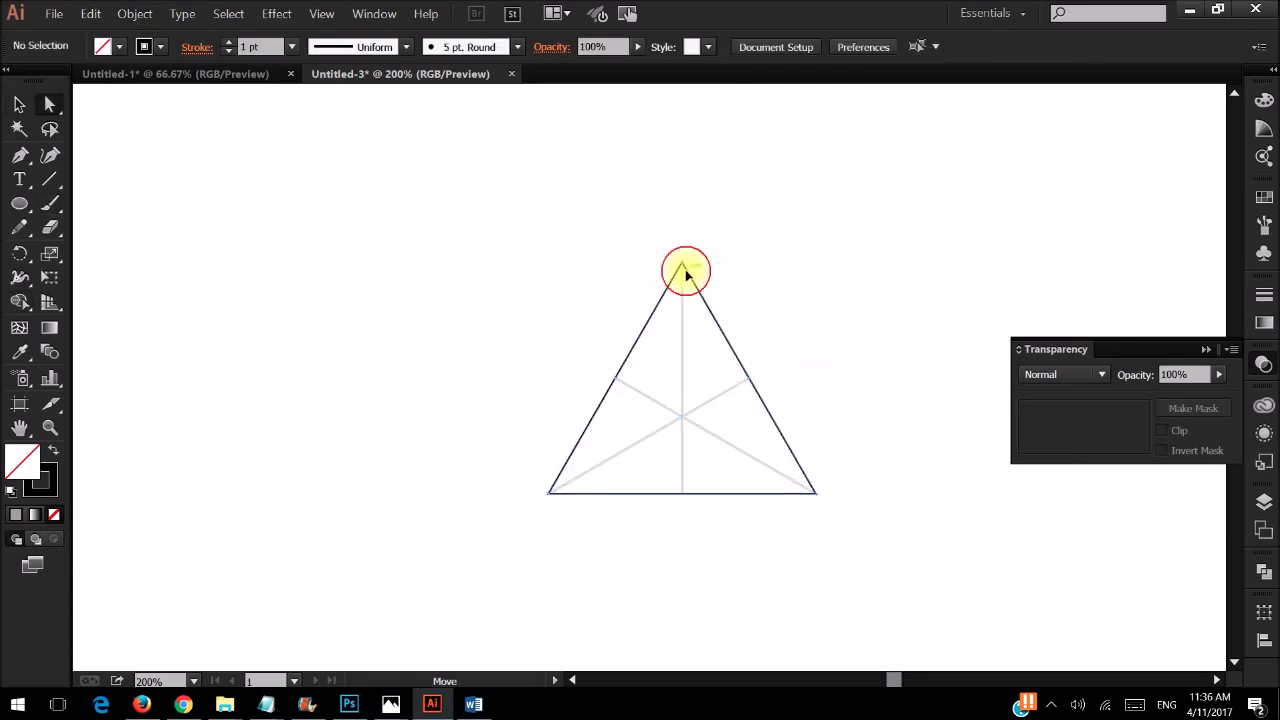
- Round all three triangle corners to about 36.55 px using the live-corner widget
key("a")
left_click(683, 266)
left_click_drag(695, 280, 686, 357)
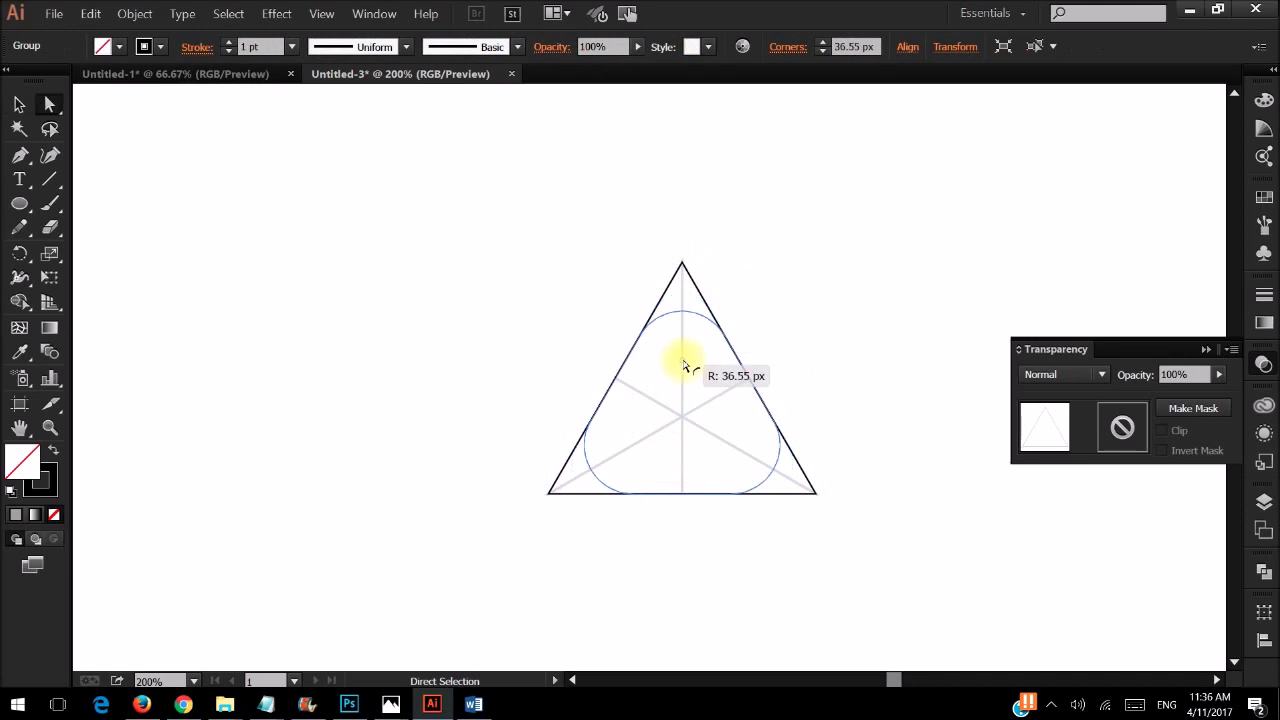
key("v")
scroll(797, 427, "up", 2, "alt")
left_click(666, 323)
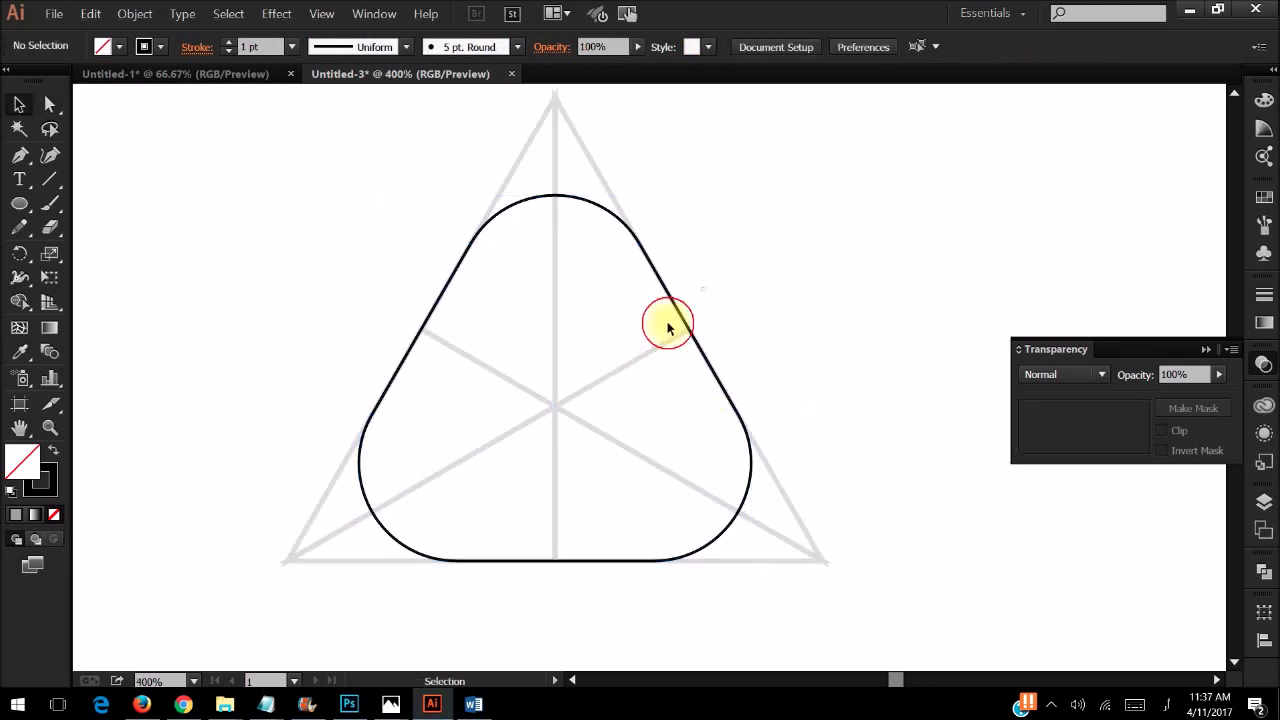
- Create an inner offset copy of the rounded triangle at -15 px
left_click(134, 13)
mouse_move(267, 314)
left_click(414, 357)
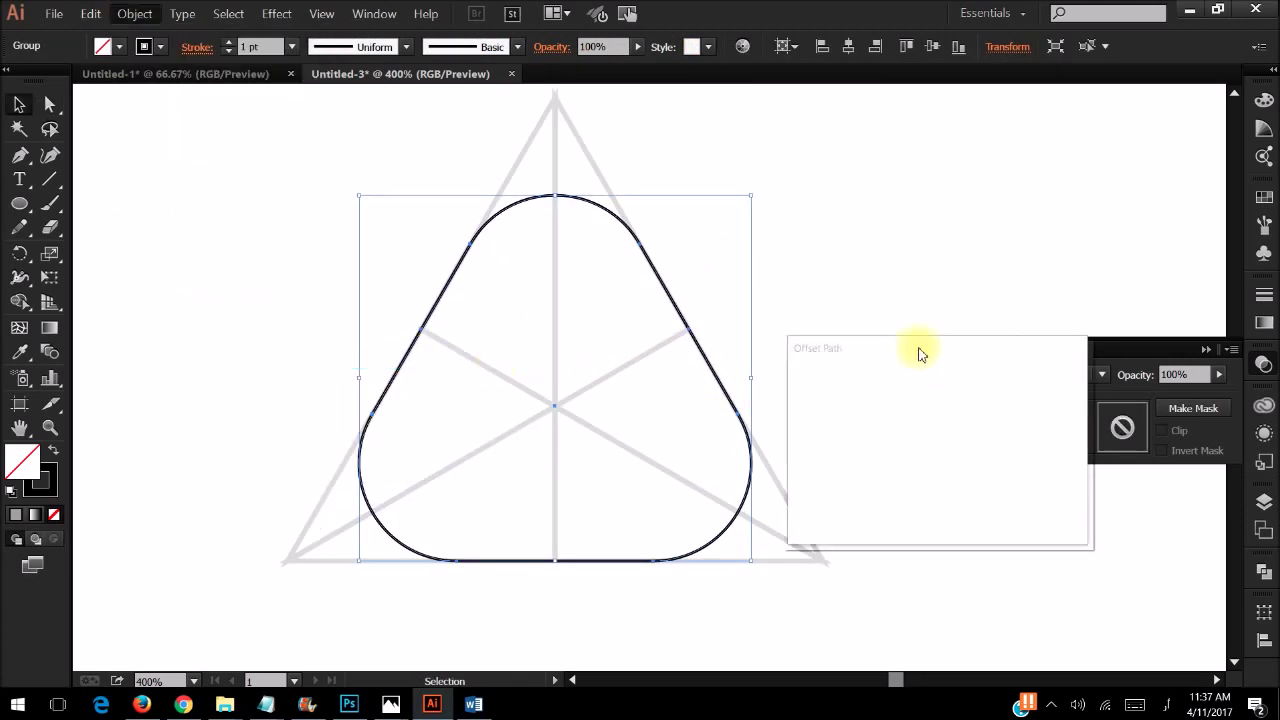
left_click(810, 500)
left_click(815, 396)
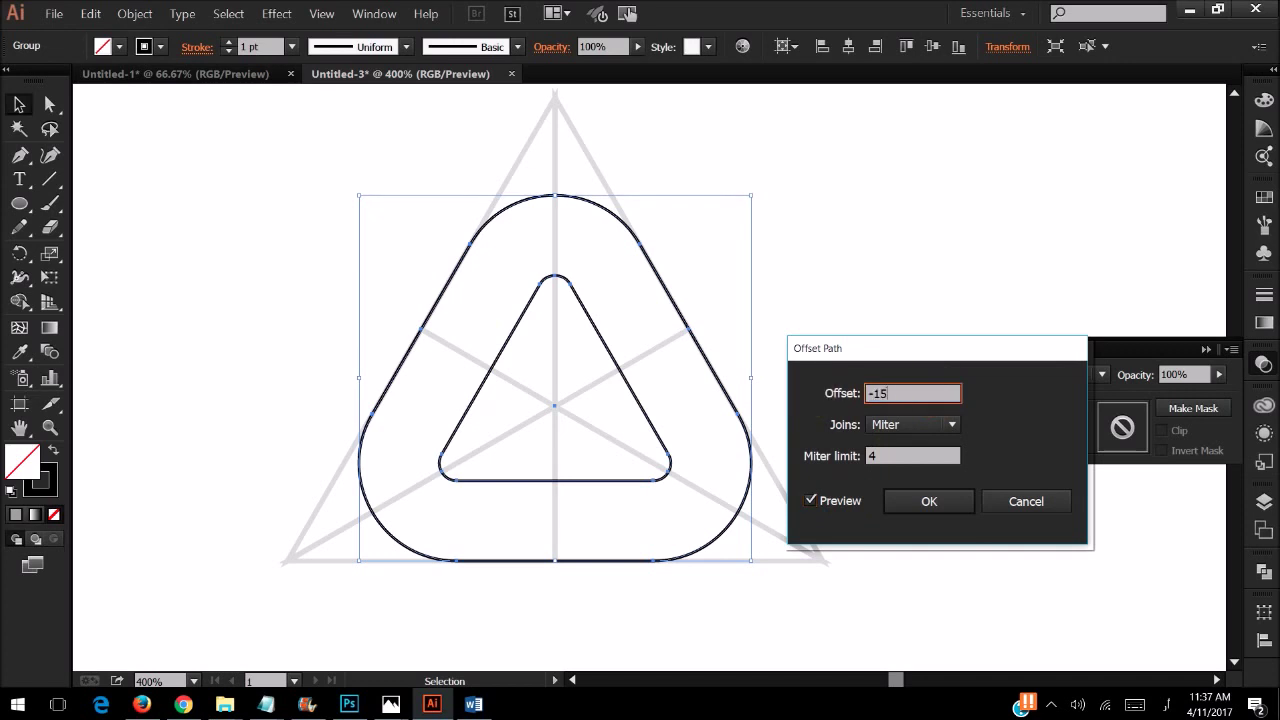
left_click(814, 504)
left_click(928, 501)
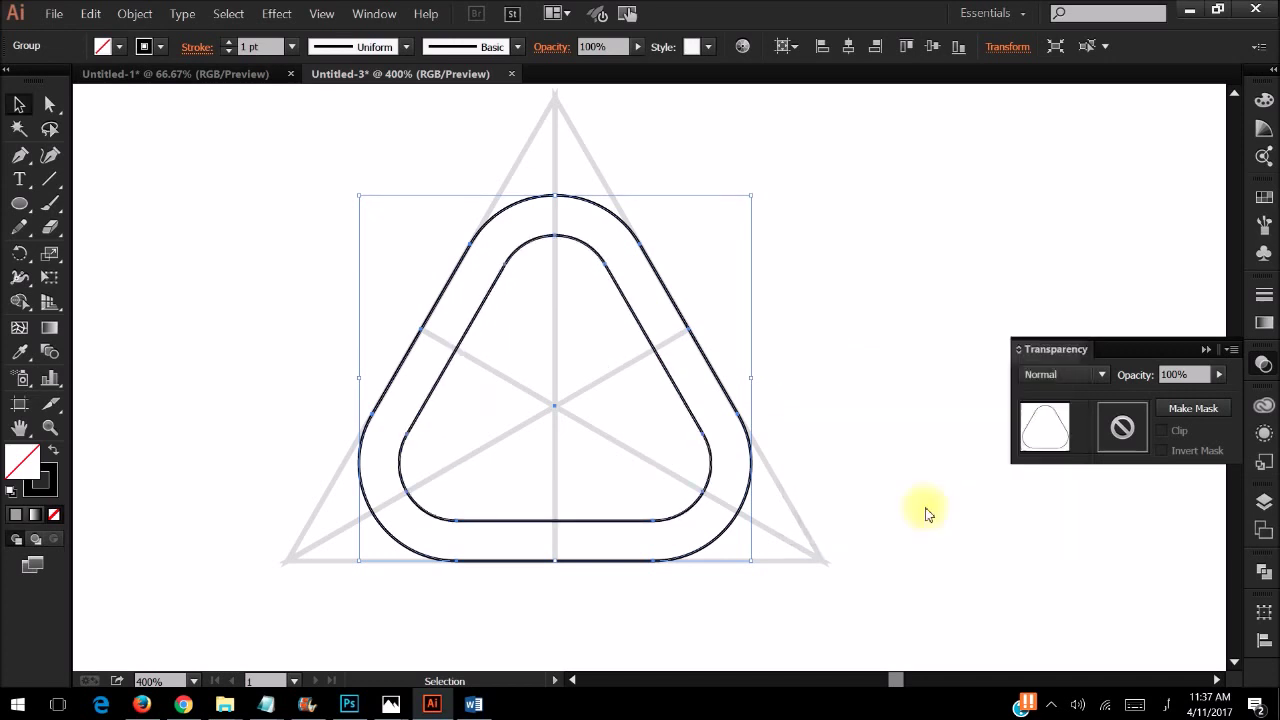
- Add another -10 px offset outline and delete the extra small sharp triangle
left_click(134, 13)
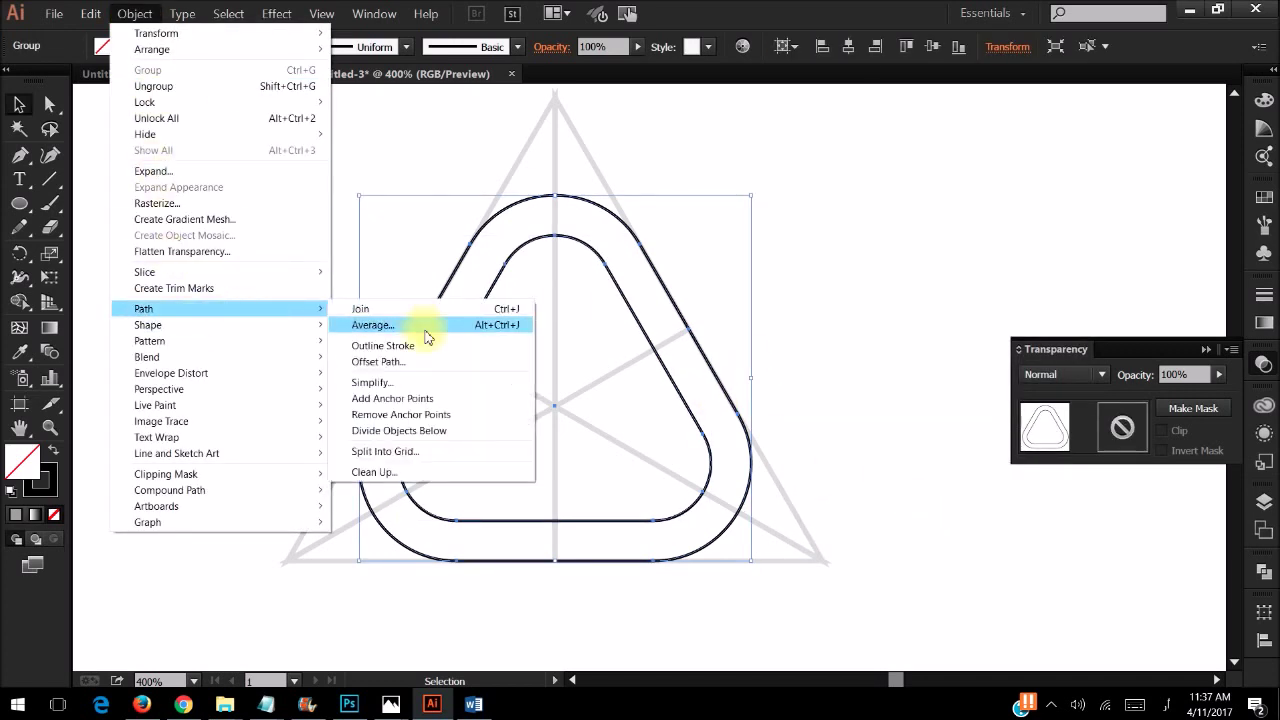
left_click(420, 360)
type("-10")
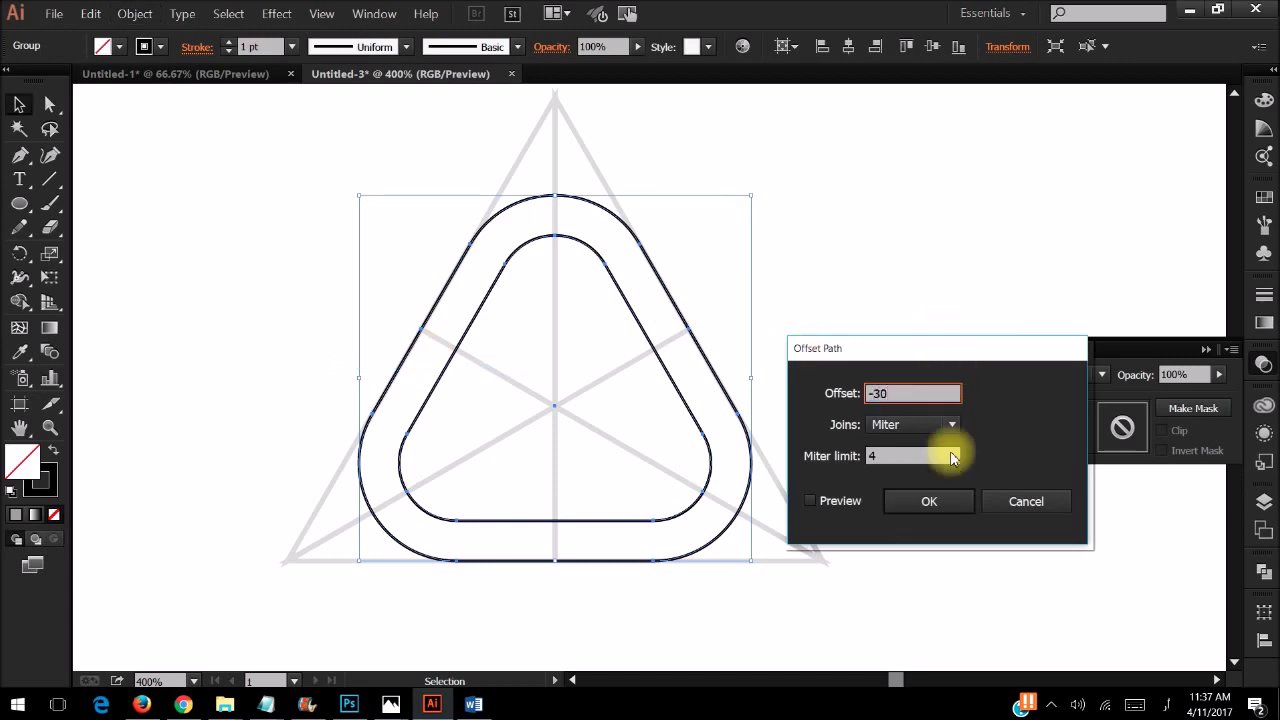
left_click(929, 501)
left_click(608, 408)
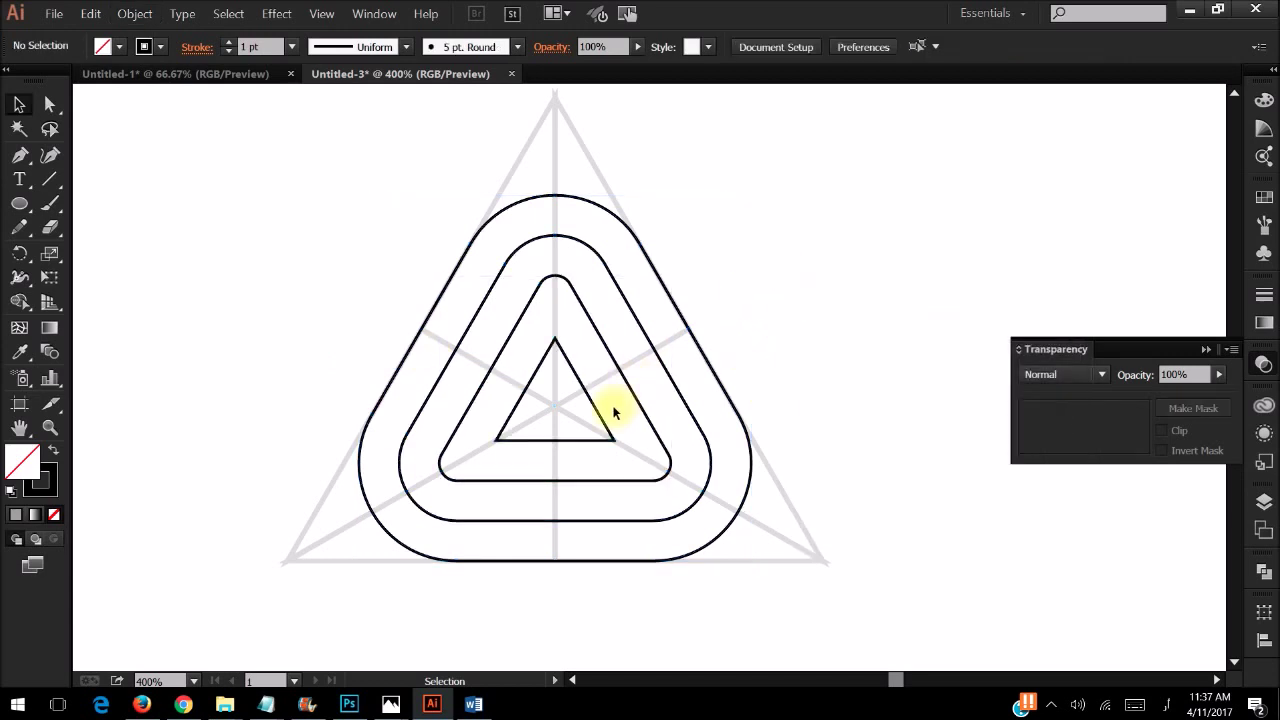
double_click(591, 408)
key("Delete")
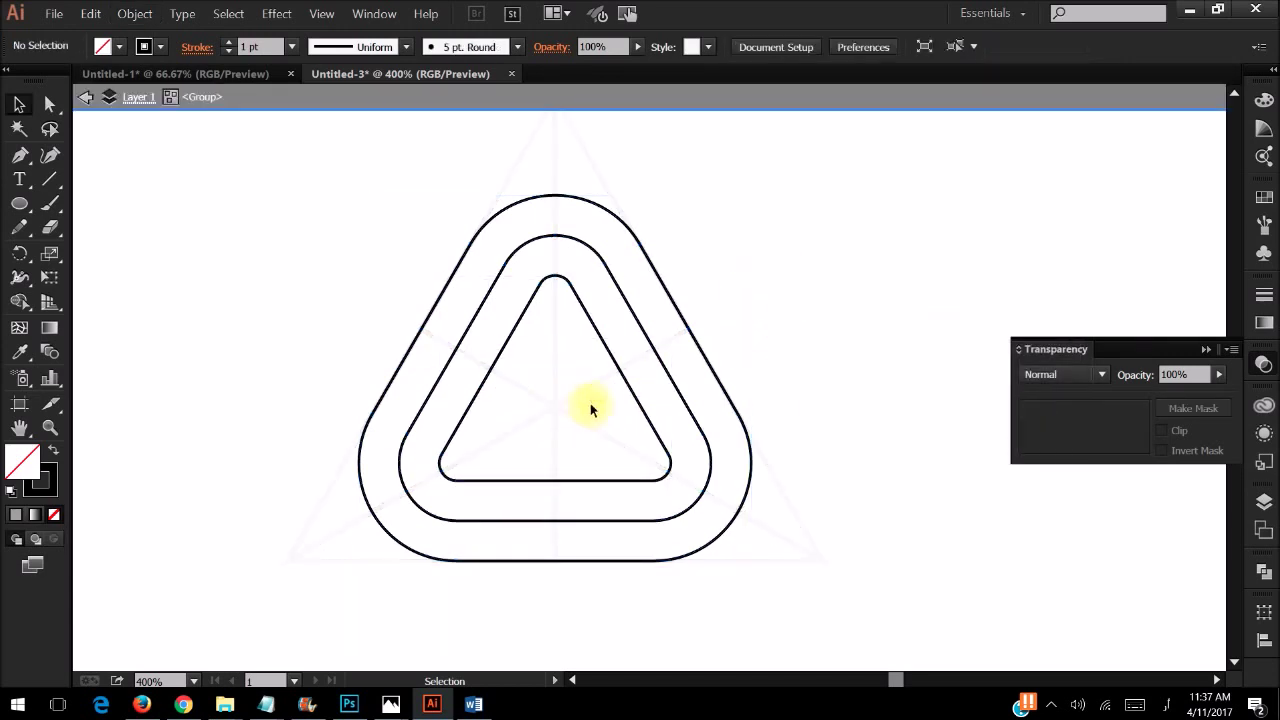
key("Escape")
- Ungroup the three nested outlines and select the innermost rounded triangle for line drawing
left_click(694, 334)
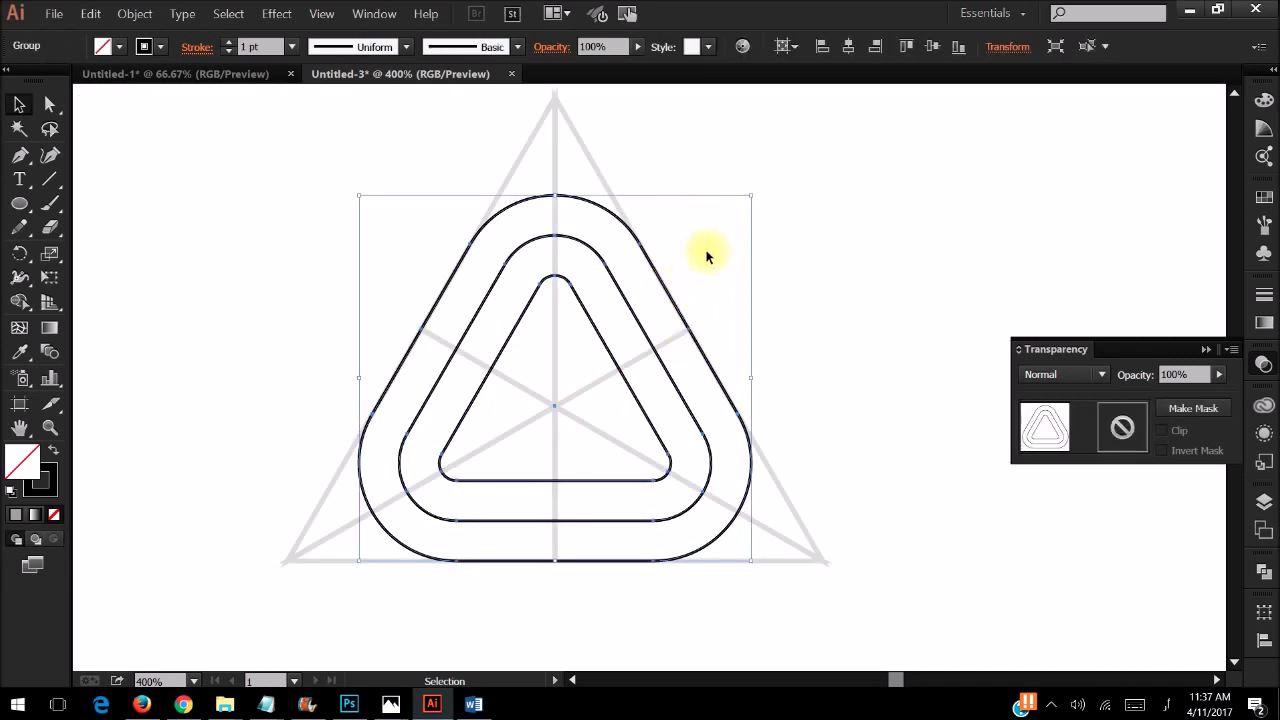
right_click(660, 290)
left_click(760, 366)
left_click(655, 374)
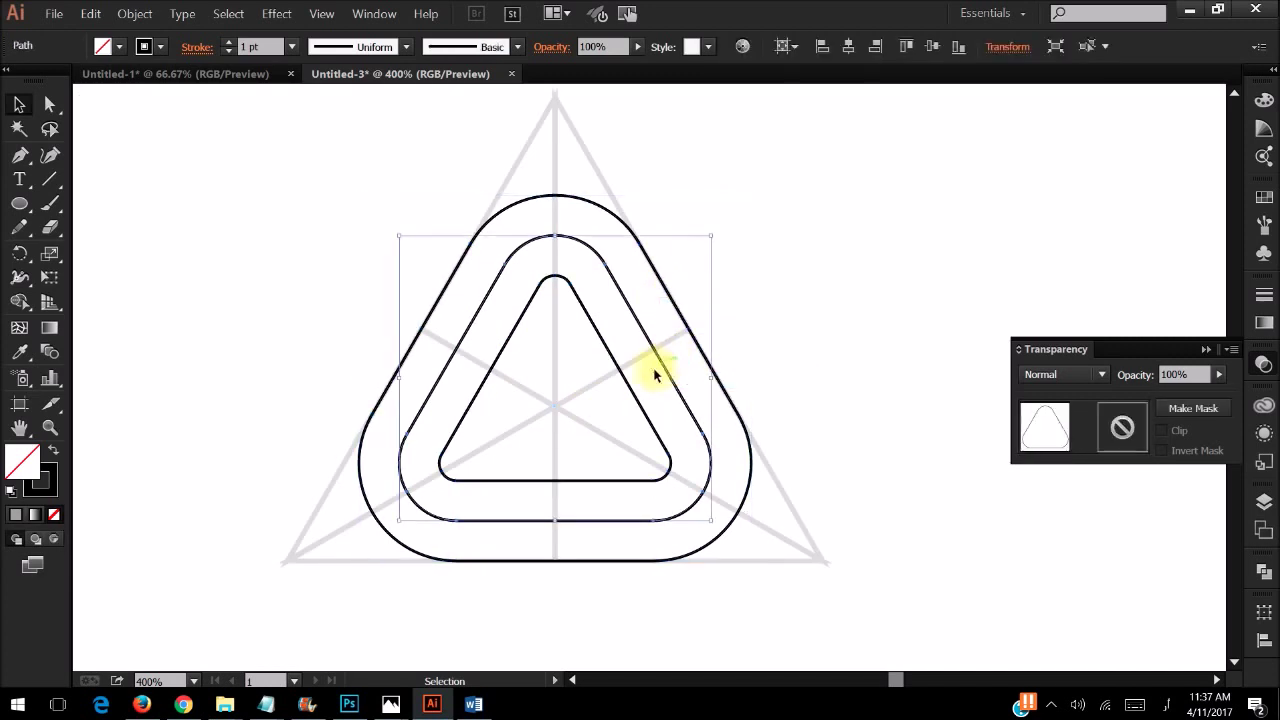
left_click(682, 338)
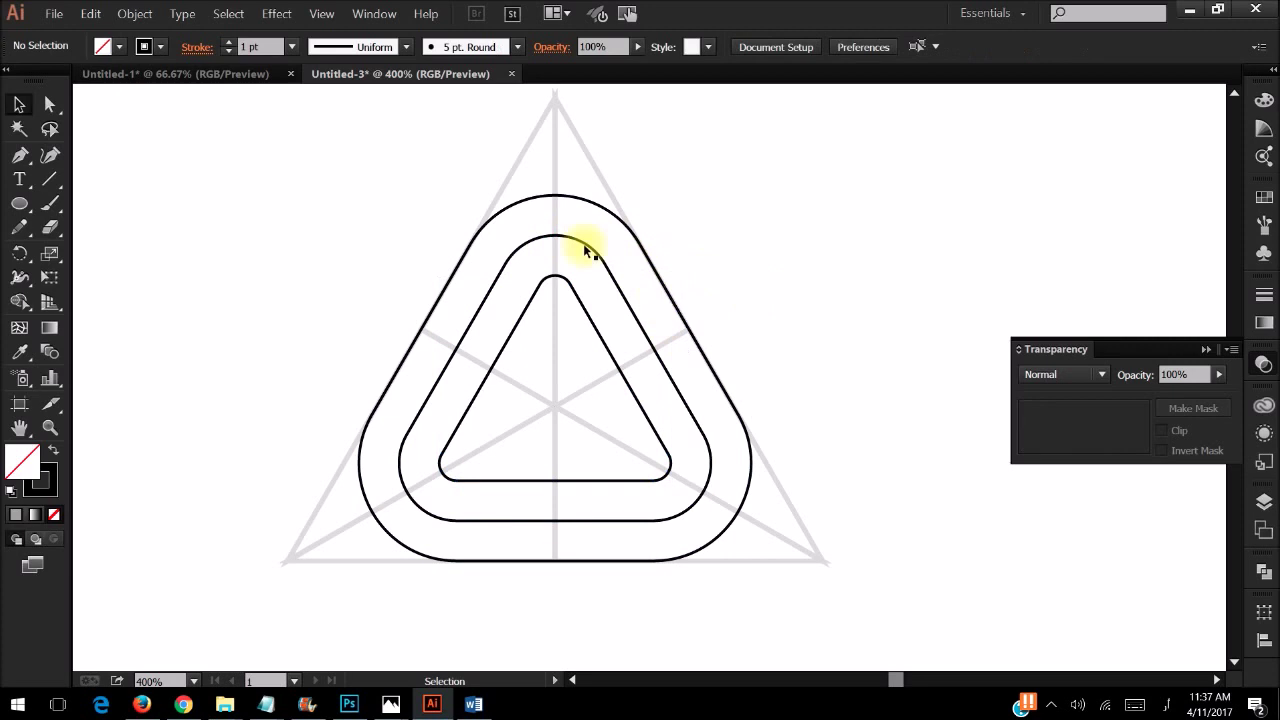
left_click(530, 316)
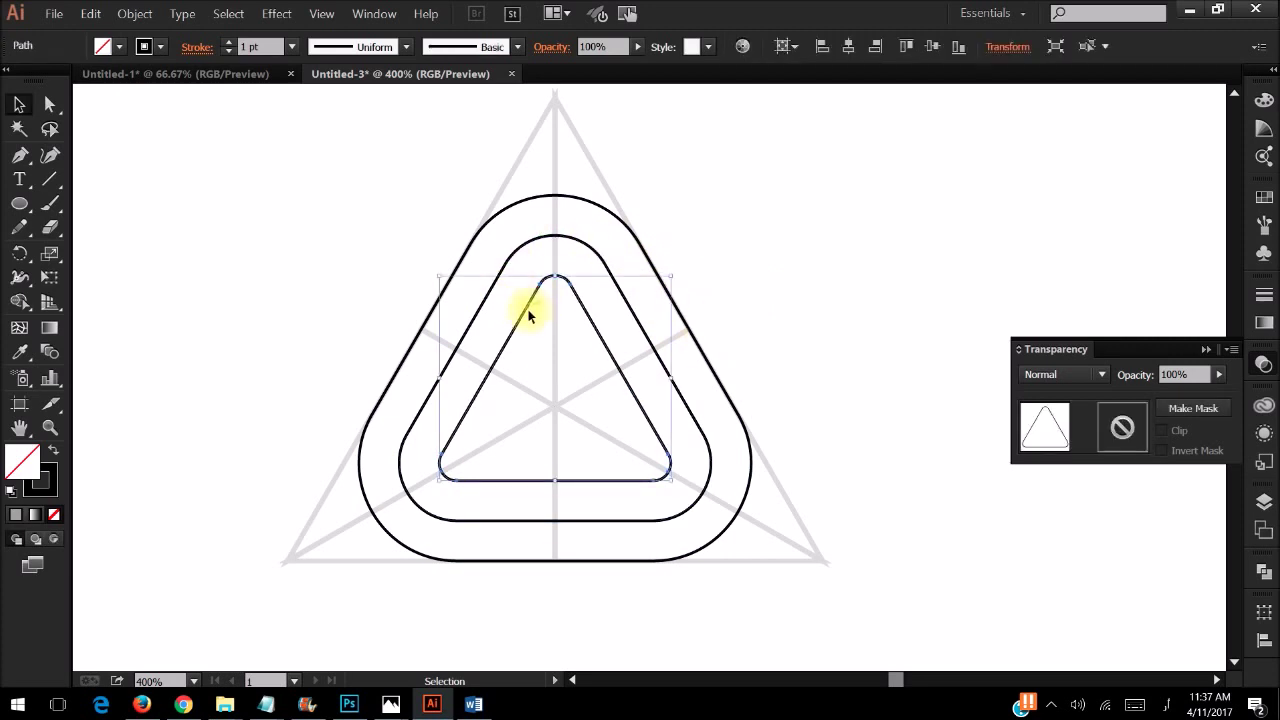
key("backslash")
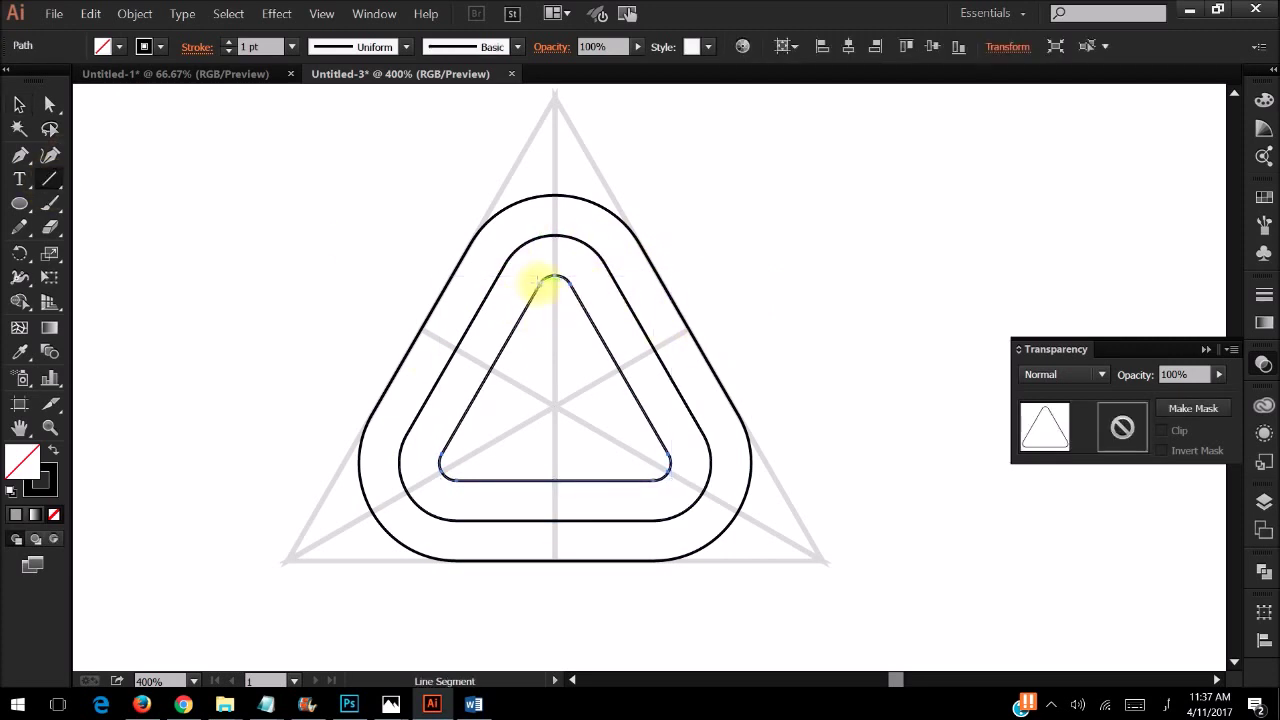
left_click(537, 285)
key("Escape")
- Draw and extend three construction lines along the triangle's edges
mouse_move(543, 286)
left_mouse_down()
mouse_move(445, 455)
mouse_move(662, 481)
left_mouse_up()
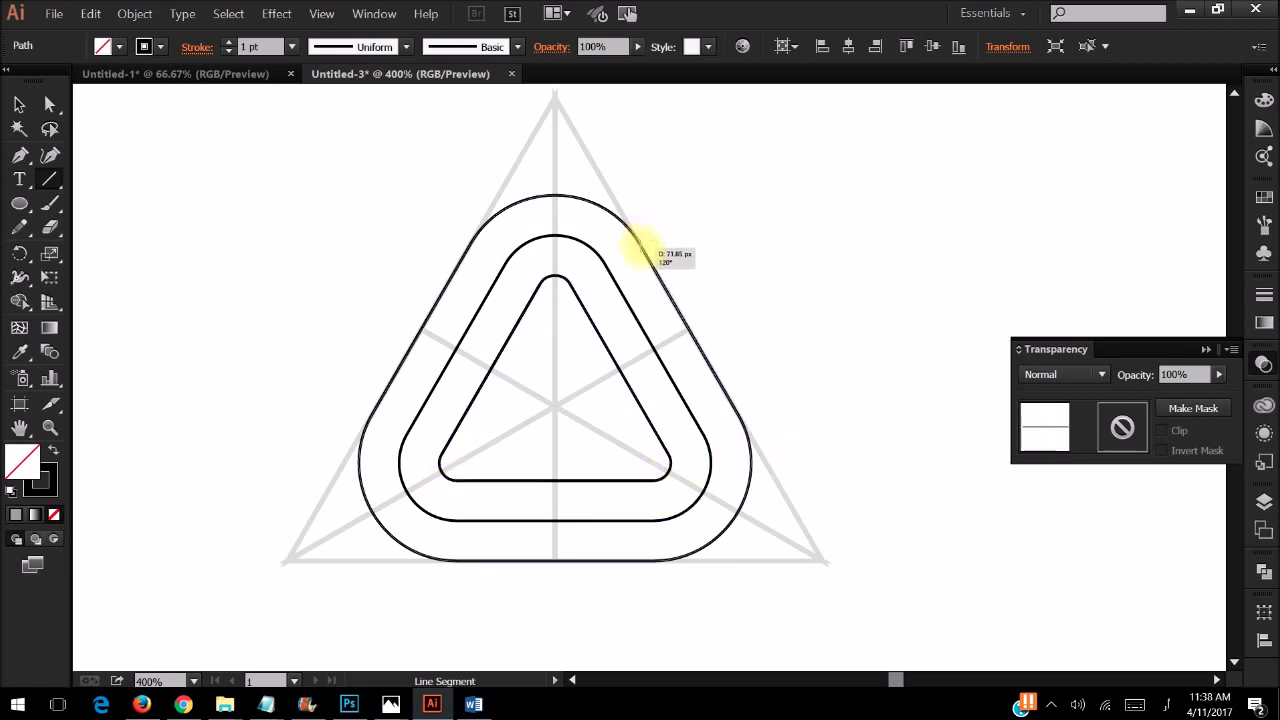
left_click_drag(641, 249, 643, 250)
left_click(688, 318)
left_click_drag(737, 414, 857, 557)
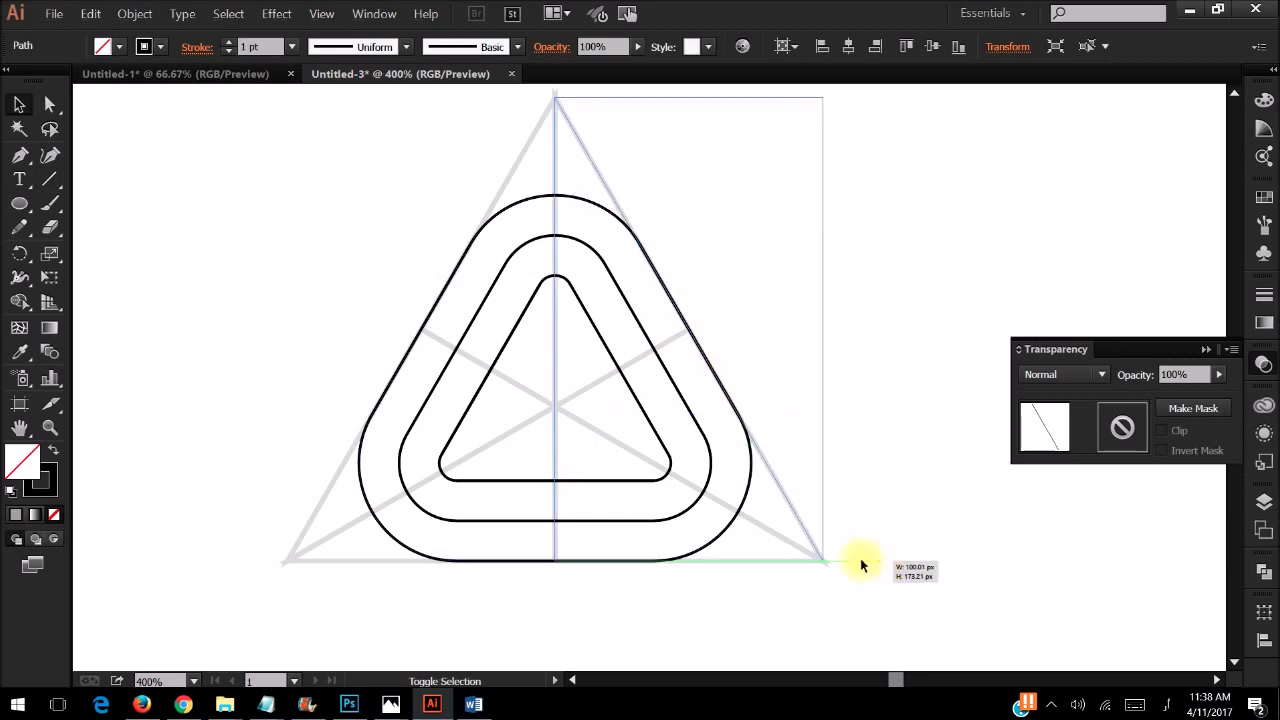
left_click(608, 481)
mouse_move(662, 481)
left_mouse_down()
mouse_move(785, 547)
mouse_move(886, 490)
left_mouse_up()
left_click_drag(440, 456, 624, 139)
- Divide the crossing lines into a closed triangle and round its apex corner
key("ctrl+a")
left_click(1264, 571)
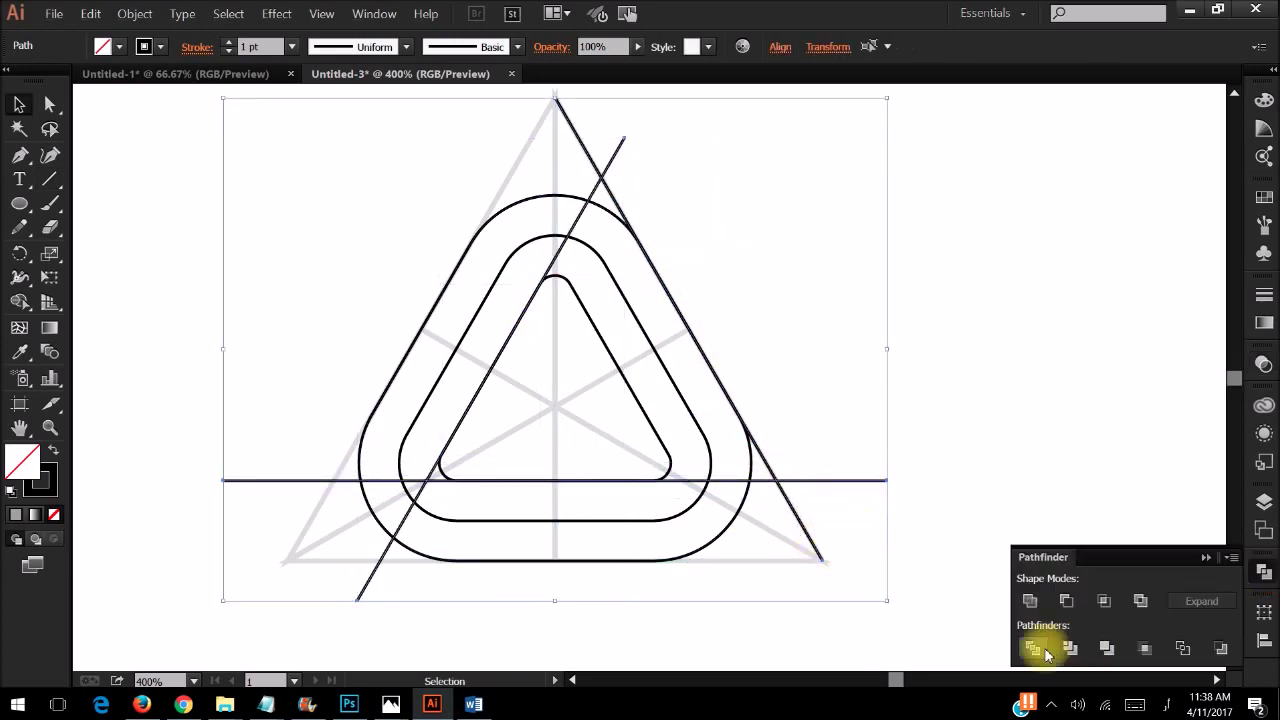
left_click(1033, 648)
key("a")
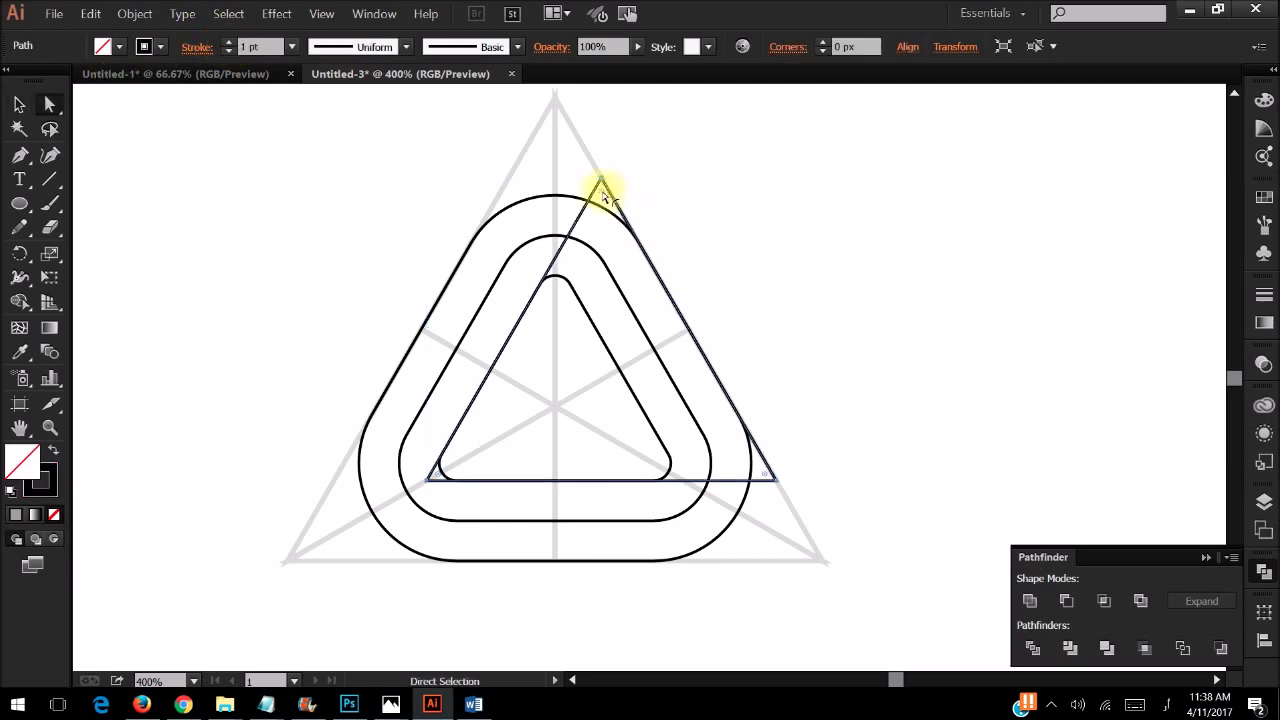
left_click_drag(600, 194, 604, 330)
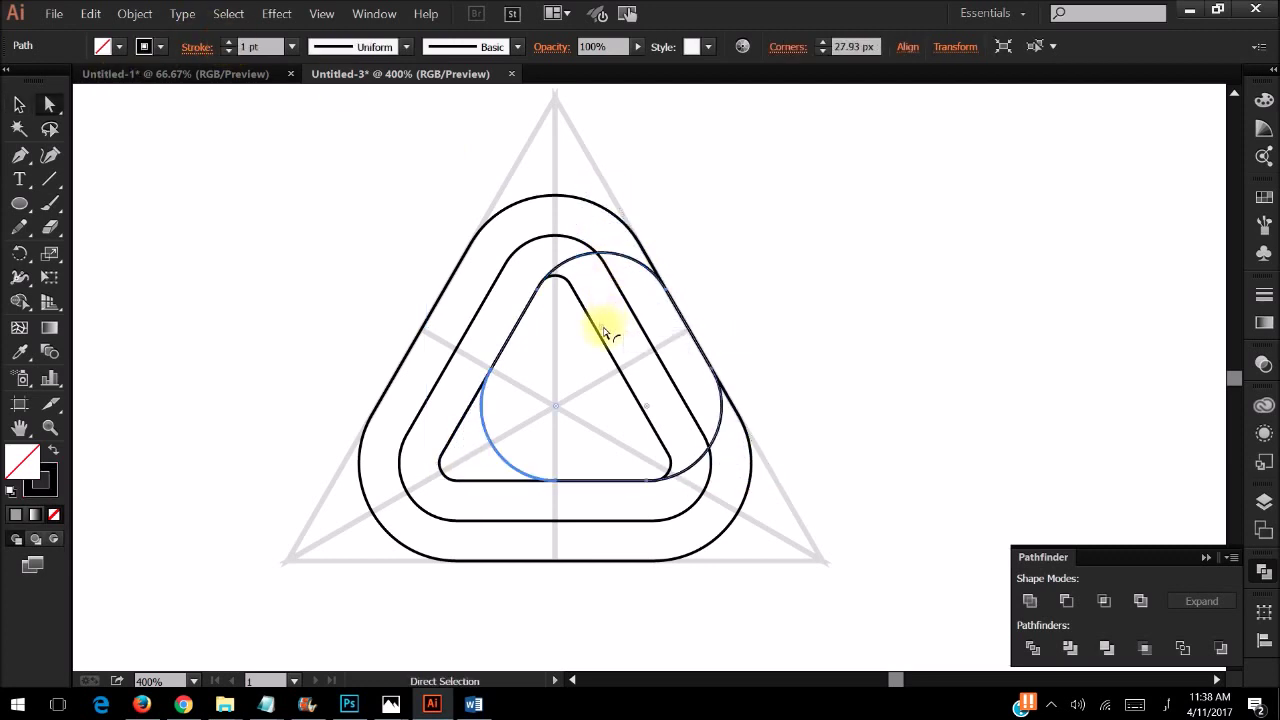
mouse_move(604, 332)
left_mouse_down()
mouse_move(608, 275)
mouse_move(586, 335)
left_mouse_up()
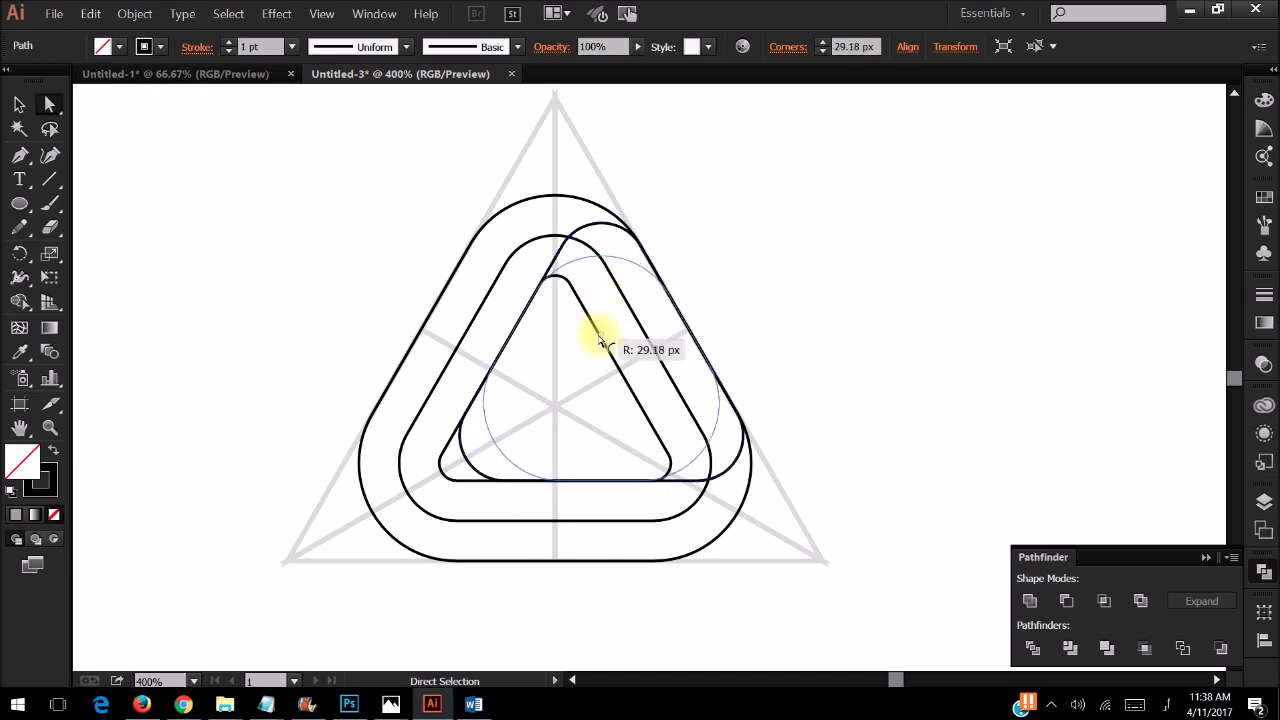
- Isolate the rounded shape, delete its lower part, and keep only the top arc
key("v")
left_click(651, 329)
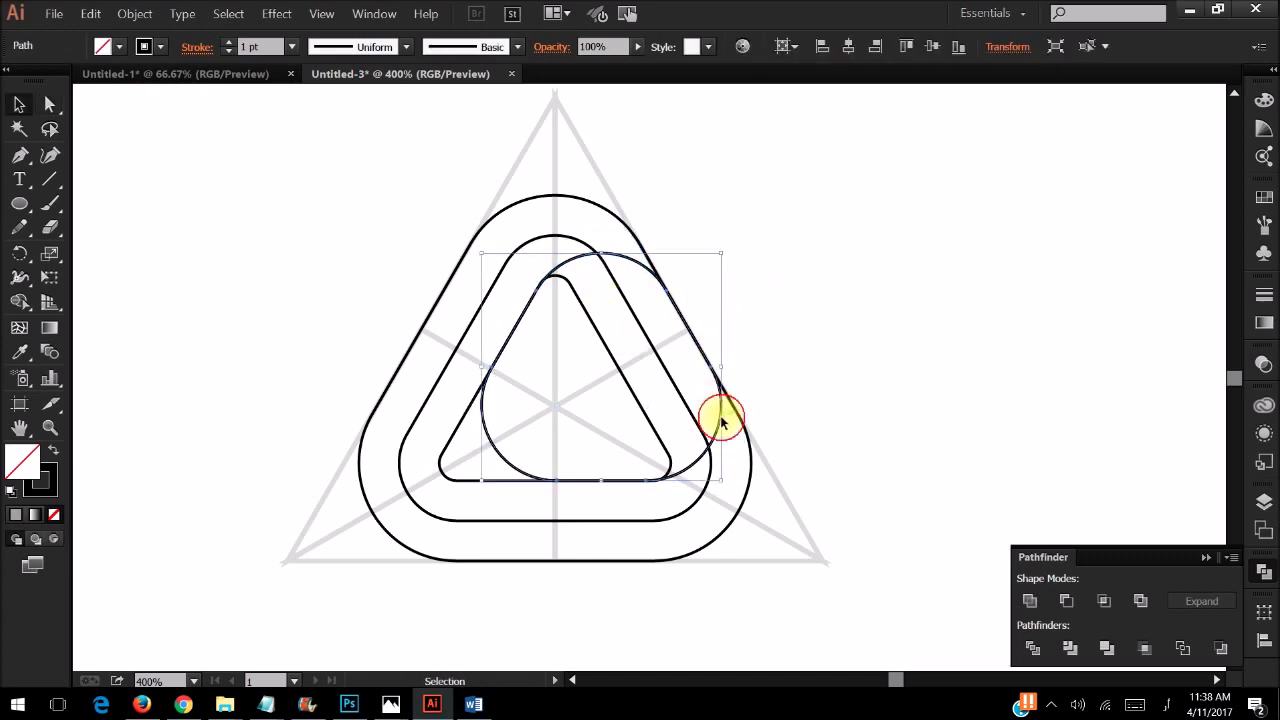
double_click(720, 418)
left_click_drag(727, 404, 448, 534)
key("Delete")
double_click(777, 311)
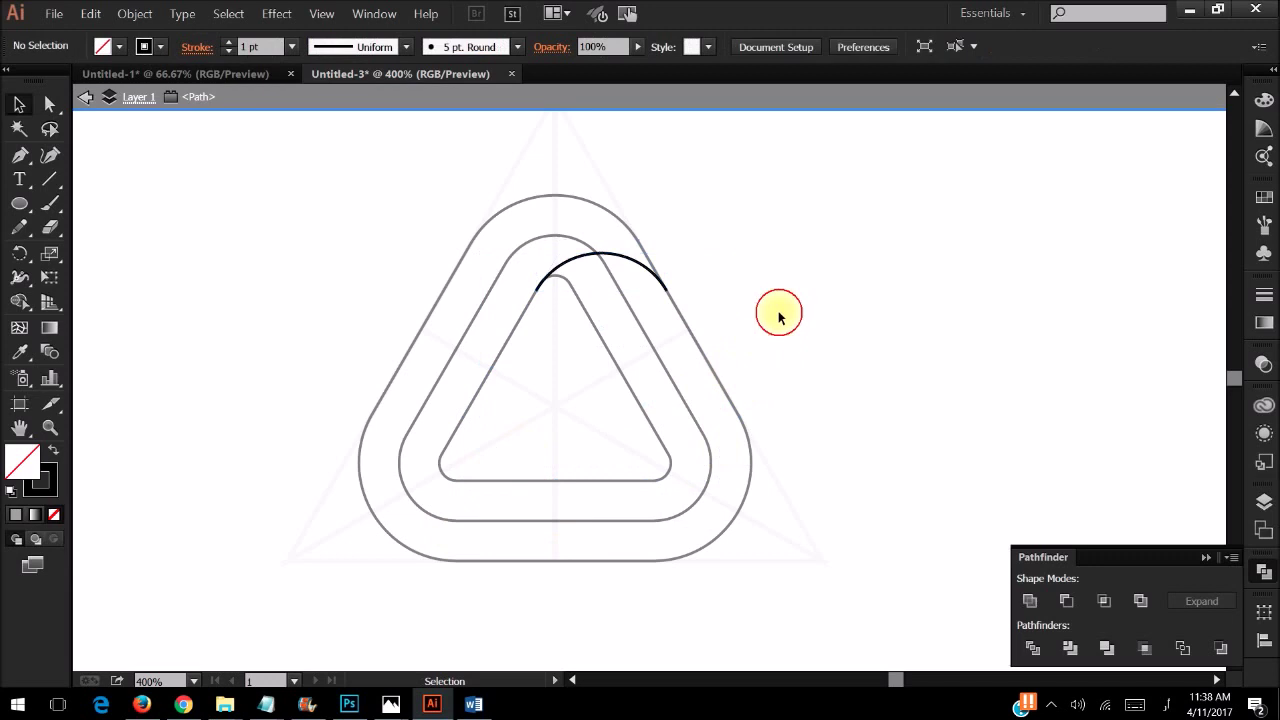
- Draw and lengthen three construction lines along the middle and inner outlines' edges
left_click(50, 180)
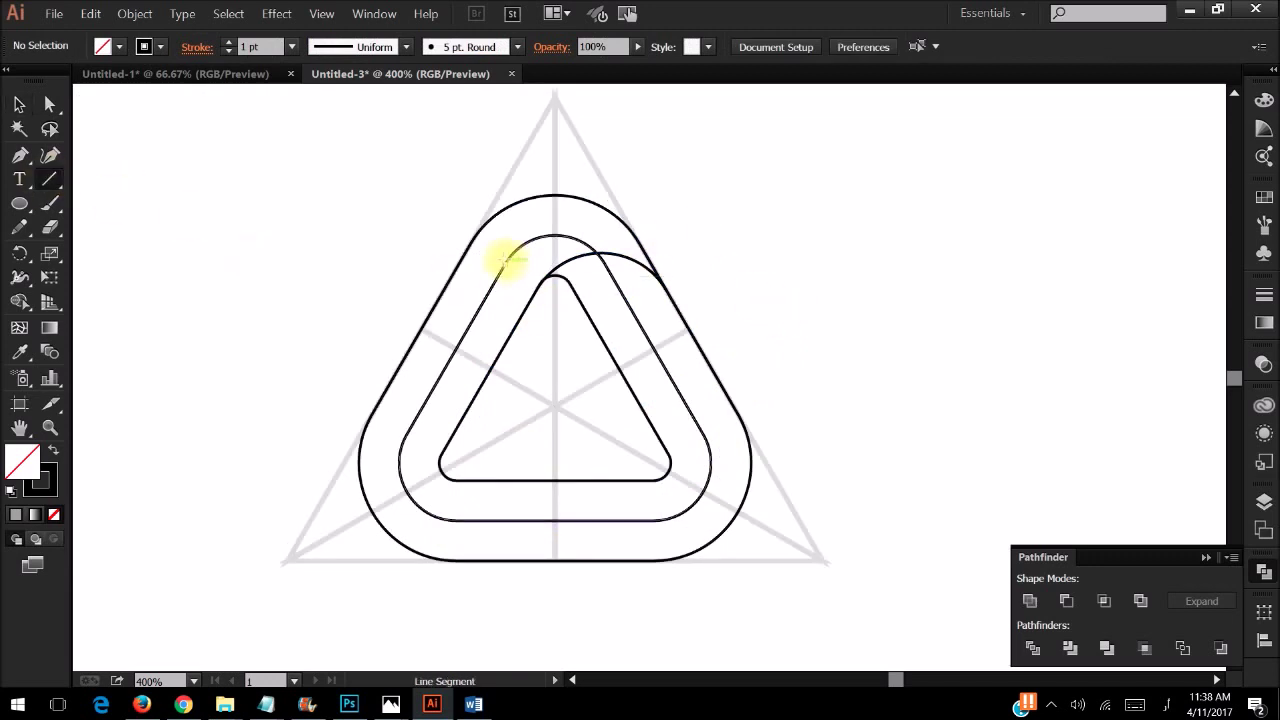
left_click_drag(508, 260, 406, 436)
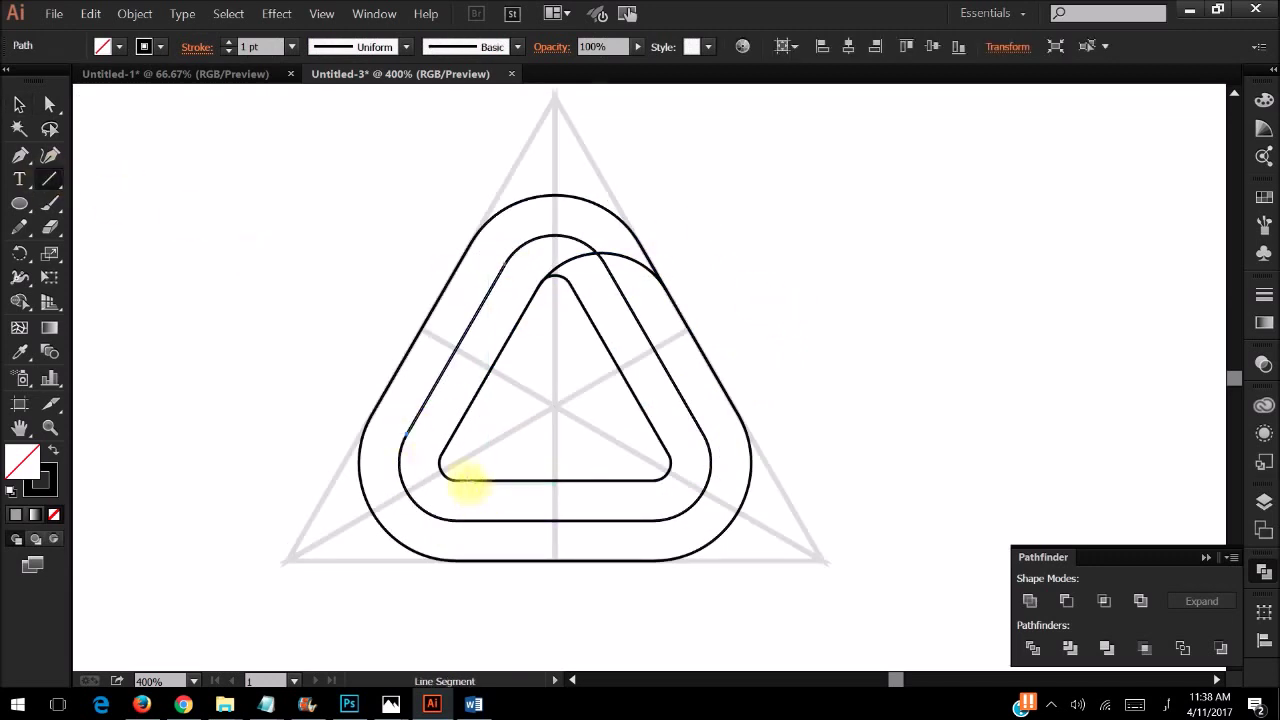
left_click_drag(463, 483, 656, 482)
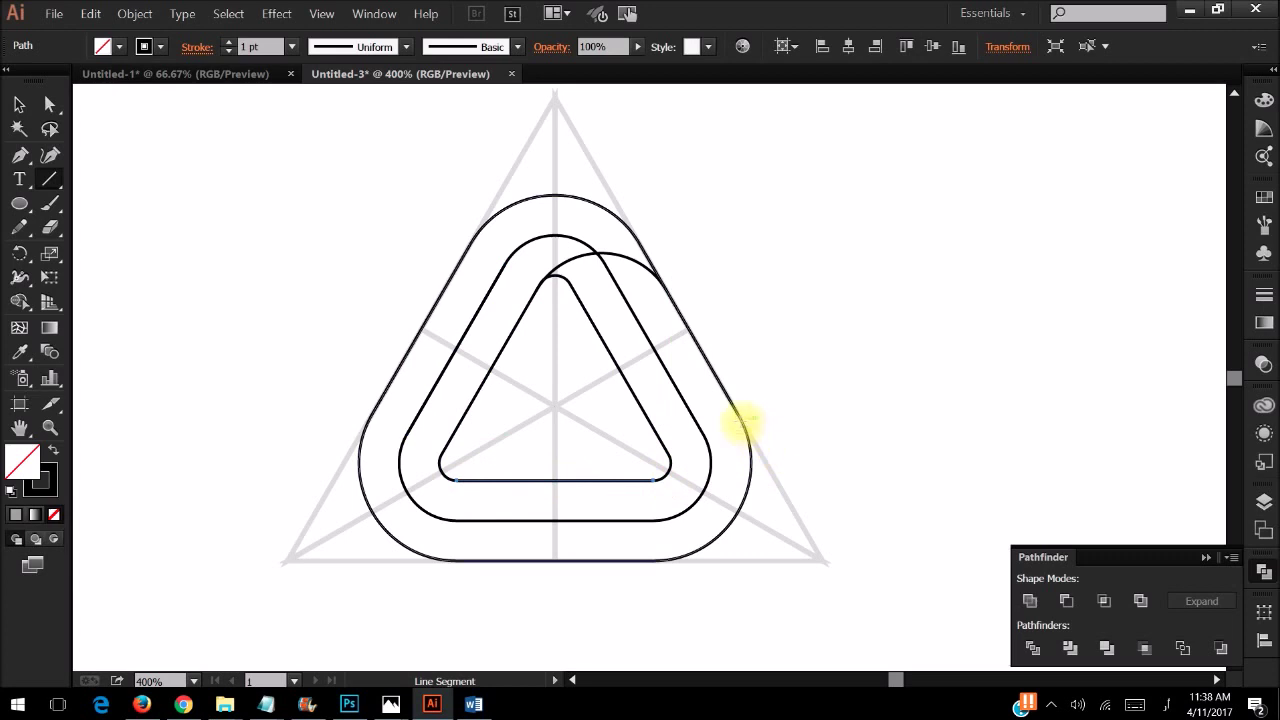
left_click_drag(738, 410, 662, 284)
key("v")
left_click_drag(736, 410, 845, 598)
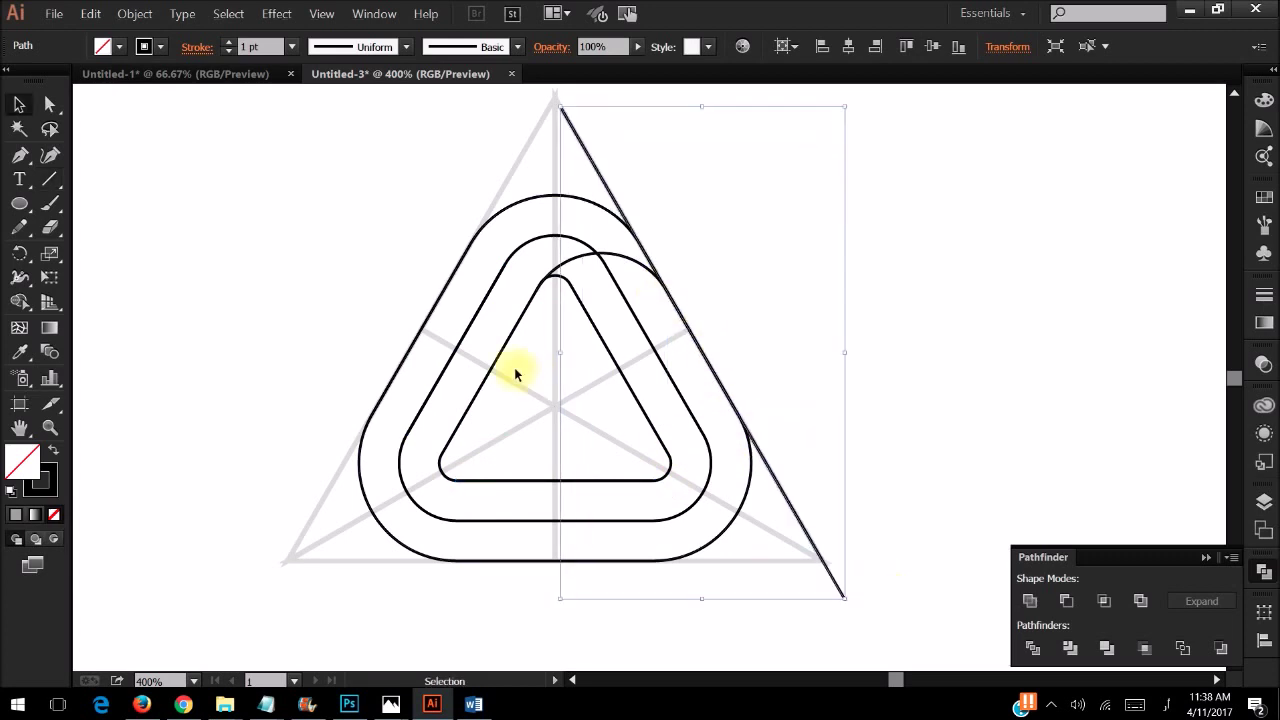
left_click(465, 335)
left_click_drag(503, 265, 594, 108)
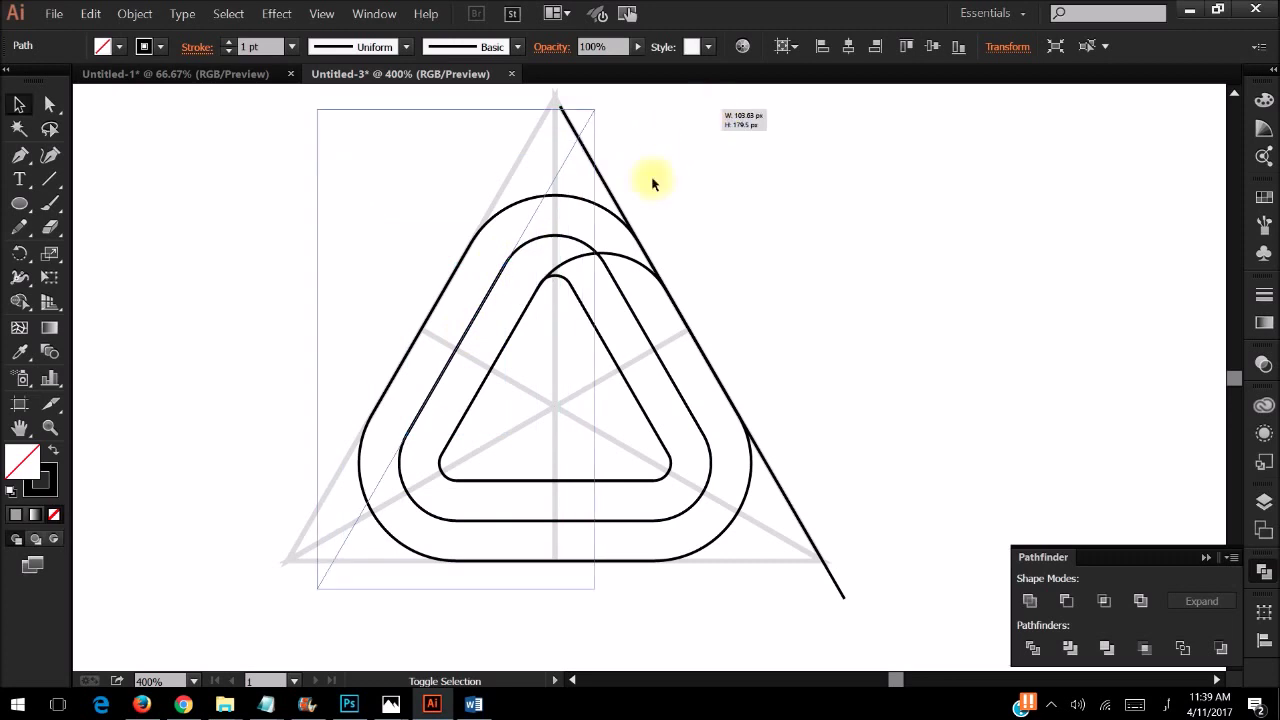
left_click(590, 477)
mouse_move(630, 484)
left_mouse_down()
mouse_move(775, 540)
mouse_move(890, 540)
left_mouse_up()
- Divide the lines into a closed triangle and round its apex corner
left_click_drag(646, 163, 540, 120)
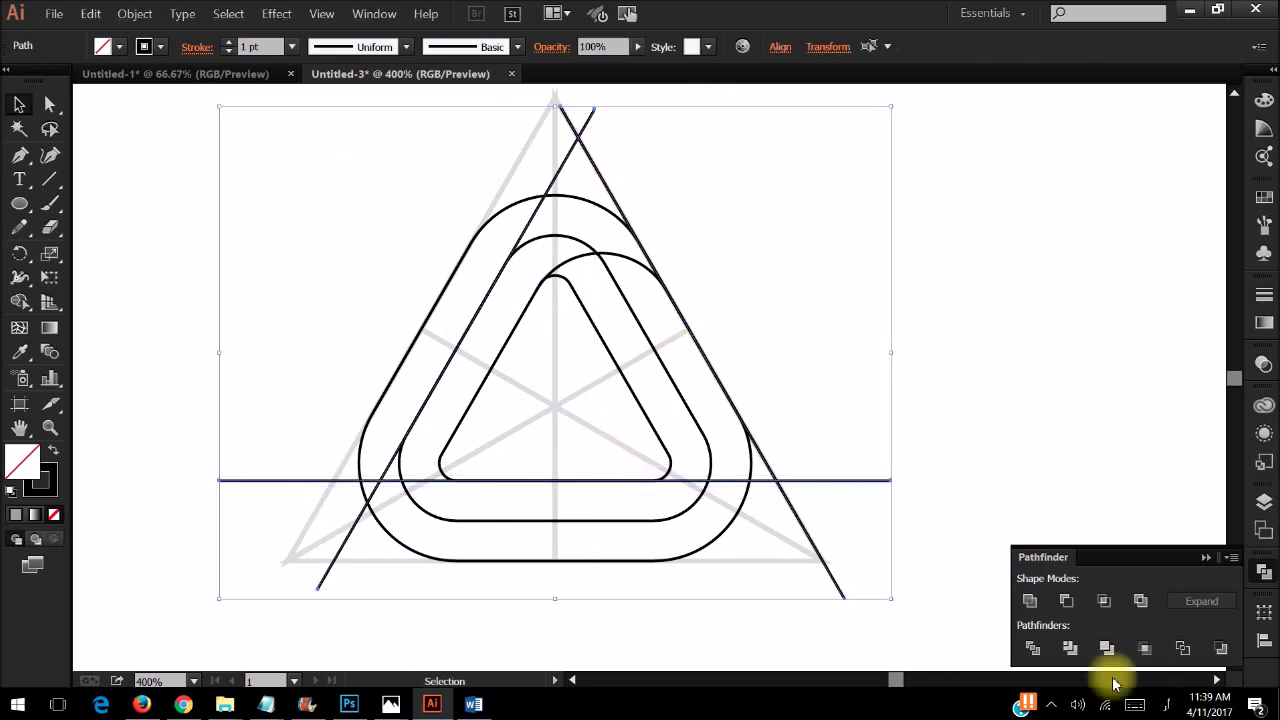
left_click(1032, 648)
key("a")
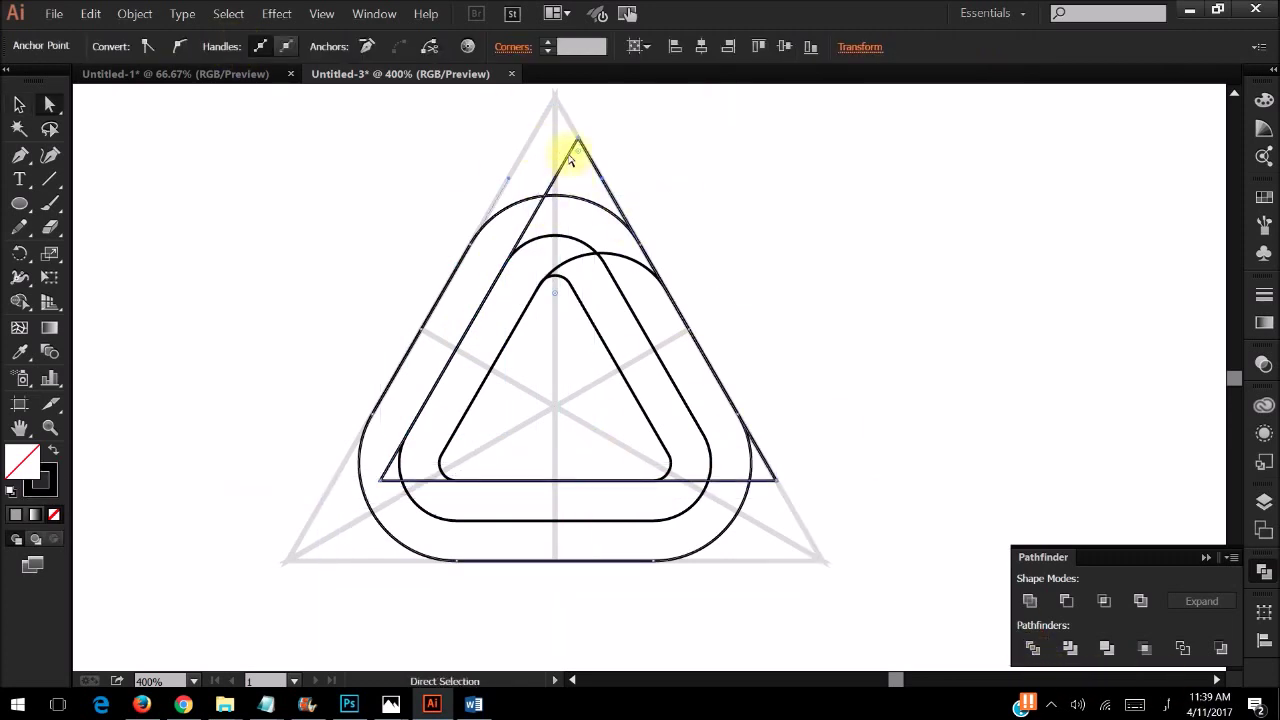
left_click(577, 140)
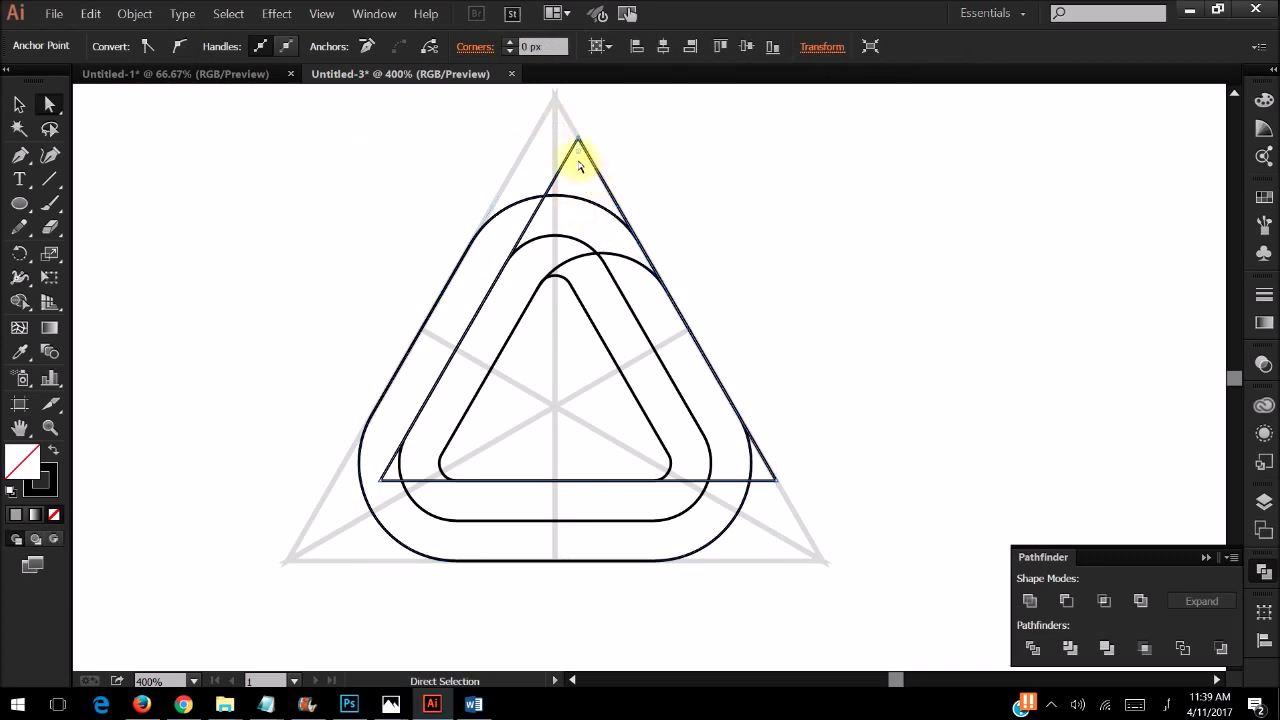
left_click_drag(580, 163, 566, 312)
- Trim the triangle's straight lower segments in isolation, keeping the top arc, then exit isolation
key("v")
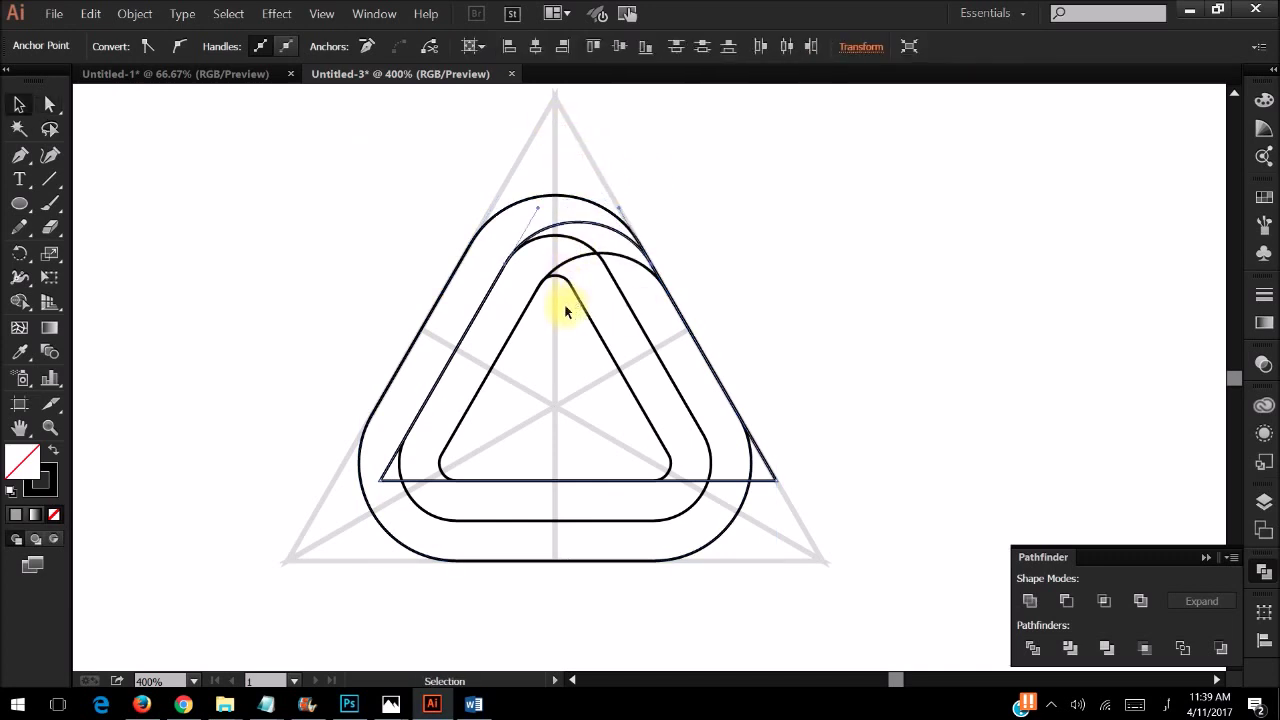
left_click(903, 251)
double_click(594, 223)
key("a")
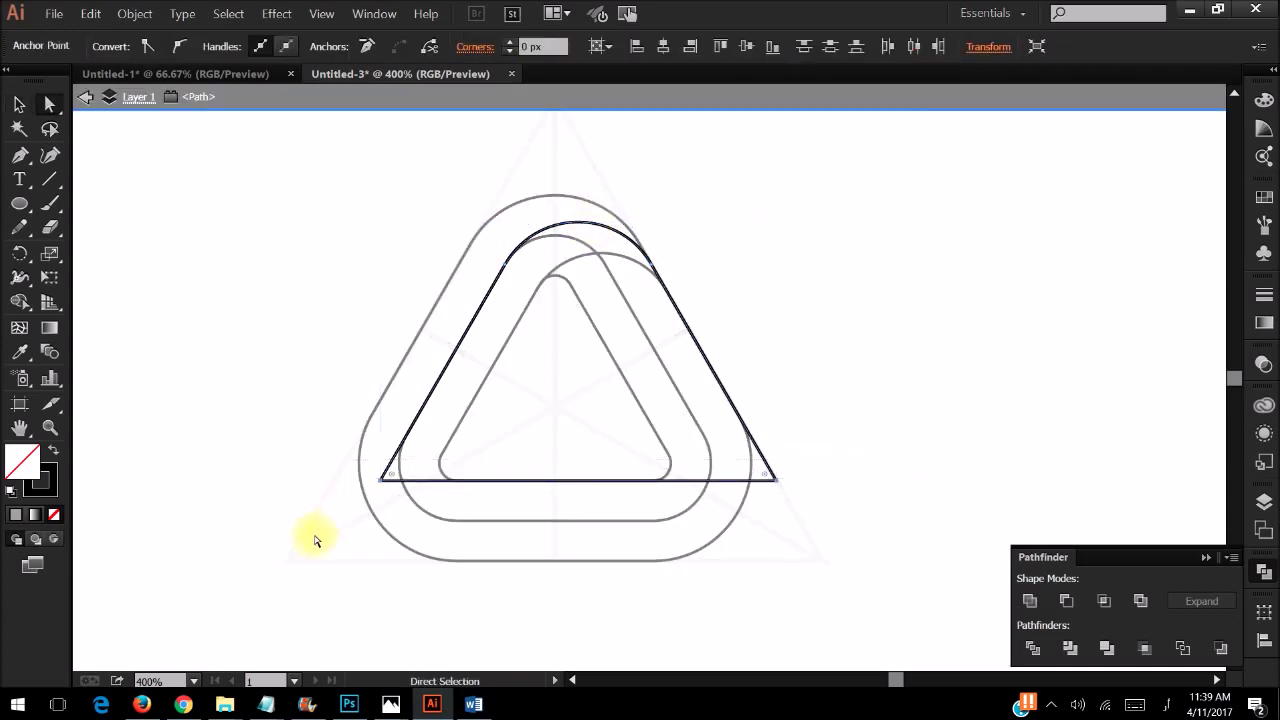
left_click(553, 405)
key("v")
left_click(800, 278)
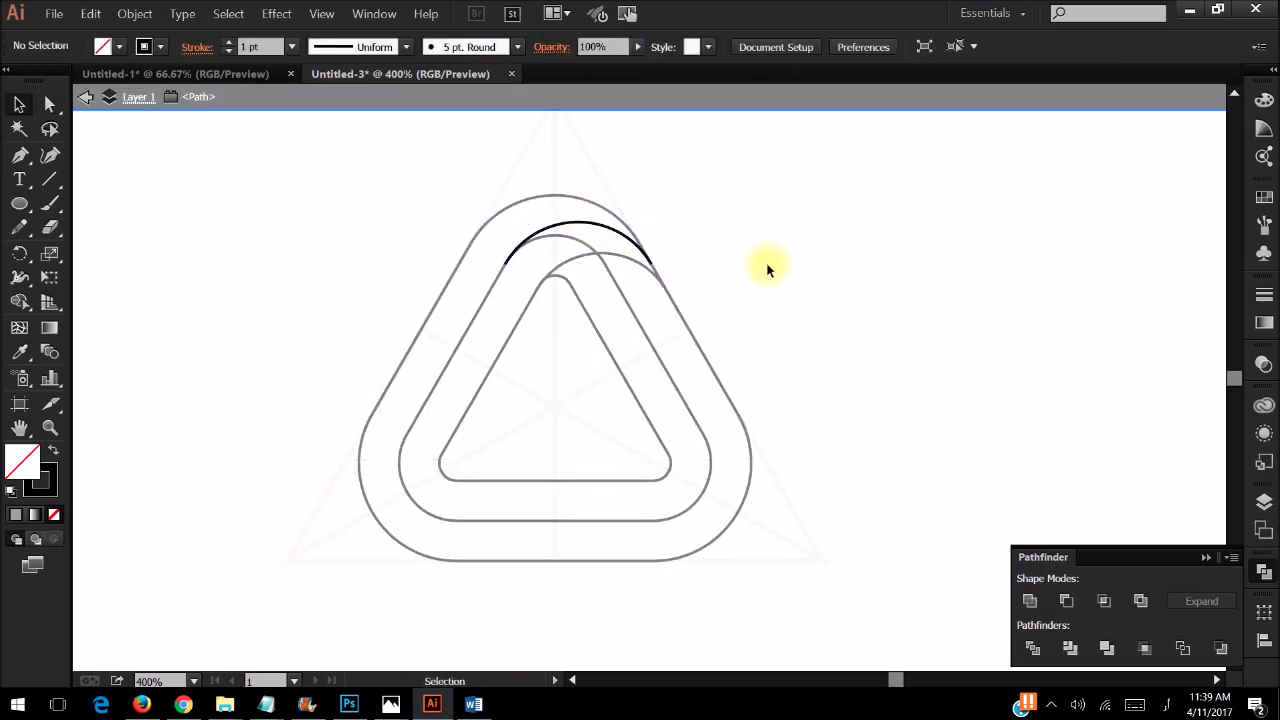
double_click(768, 268)
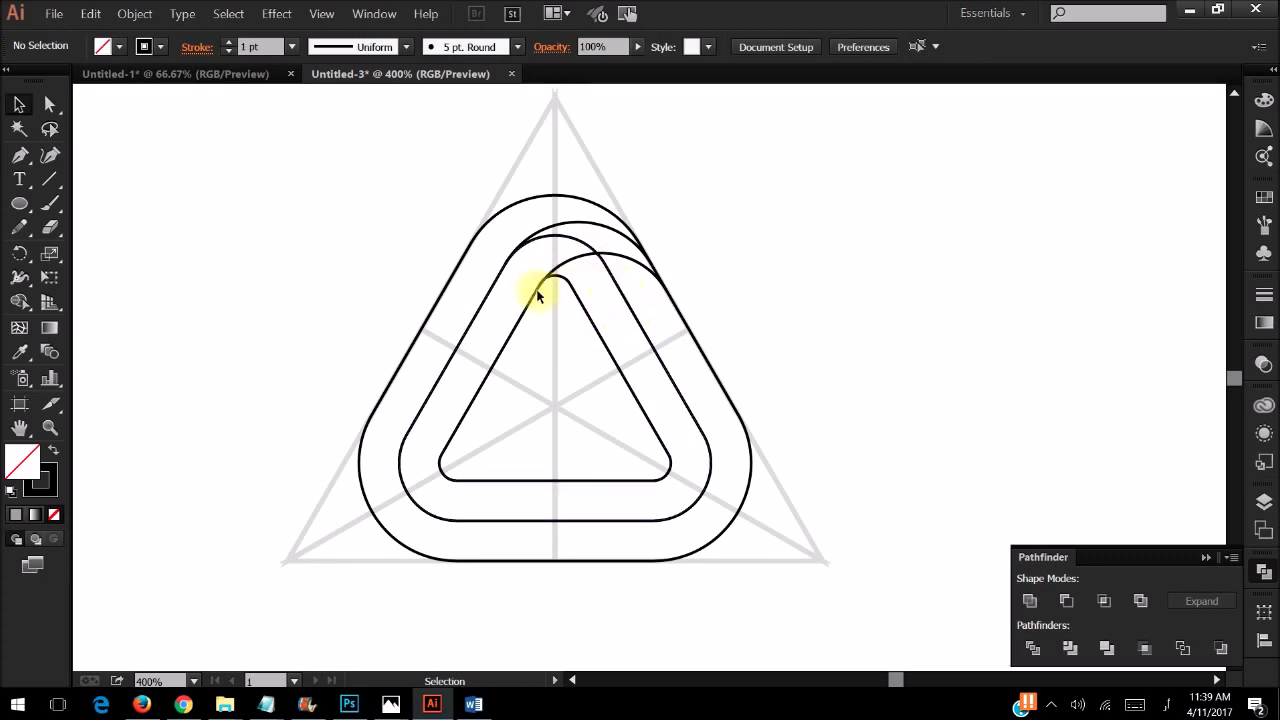
- Draw three straight lines along the inner ring's right, left and bottom edges
key("backslash")
left_click_drag(695, 424, 628, 296)
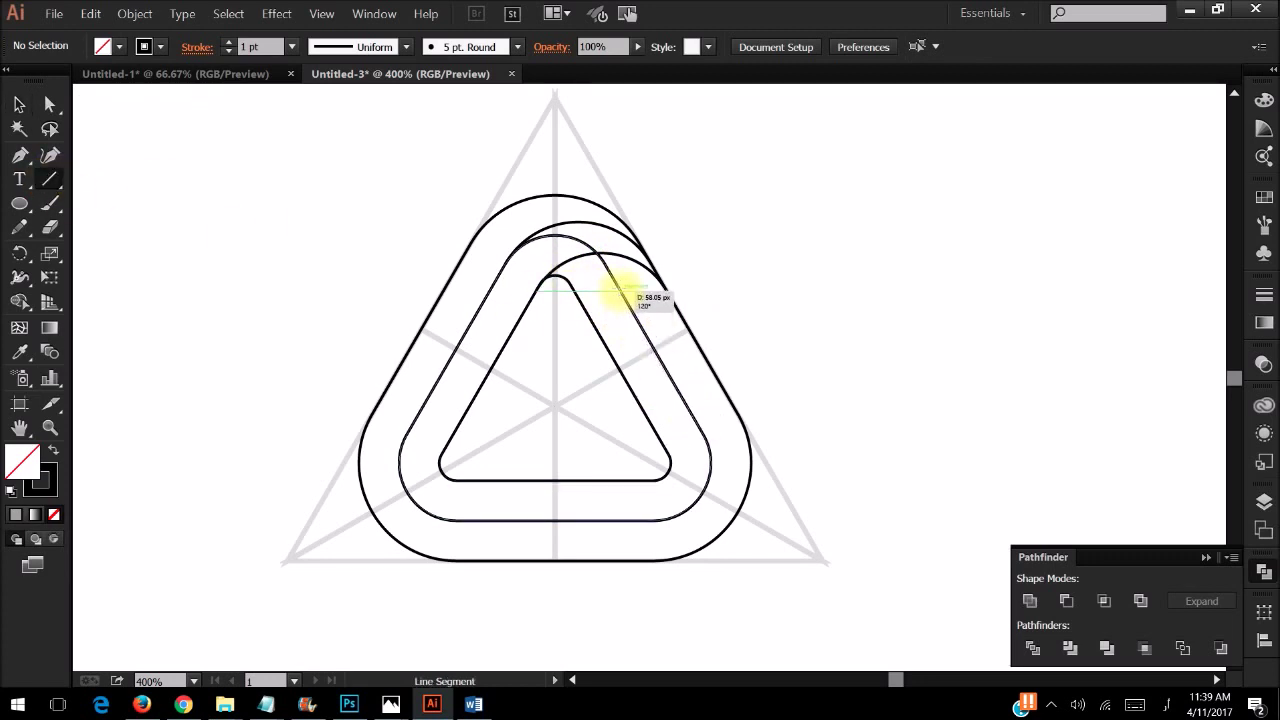
left_click_drag(537, 290, 470, 405)
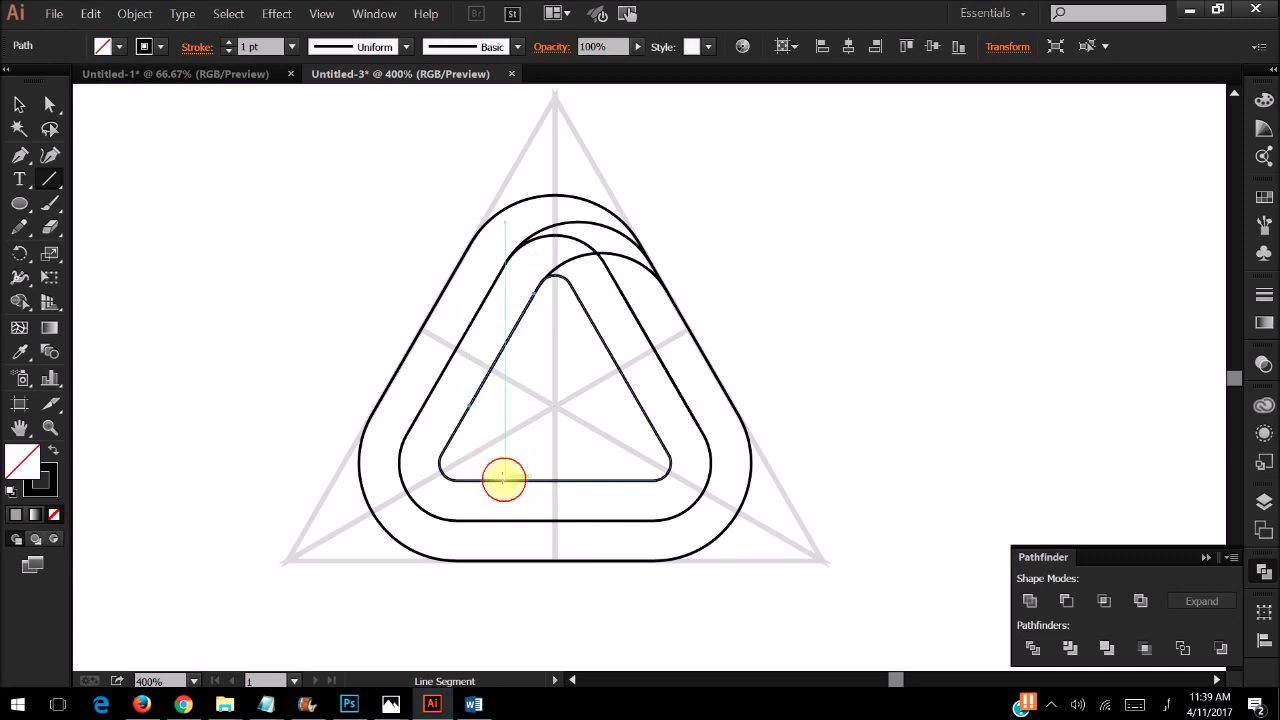
mouse_move(504, 480)
left_mouse_down()
mouse_move(666, 482)
mouse_move(943, 600)
left_mouse_up()
- Lengthen the right and left diagonal lines so the three lines form a triangle
key("v")
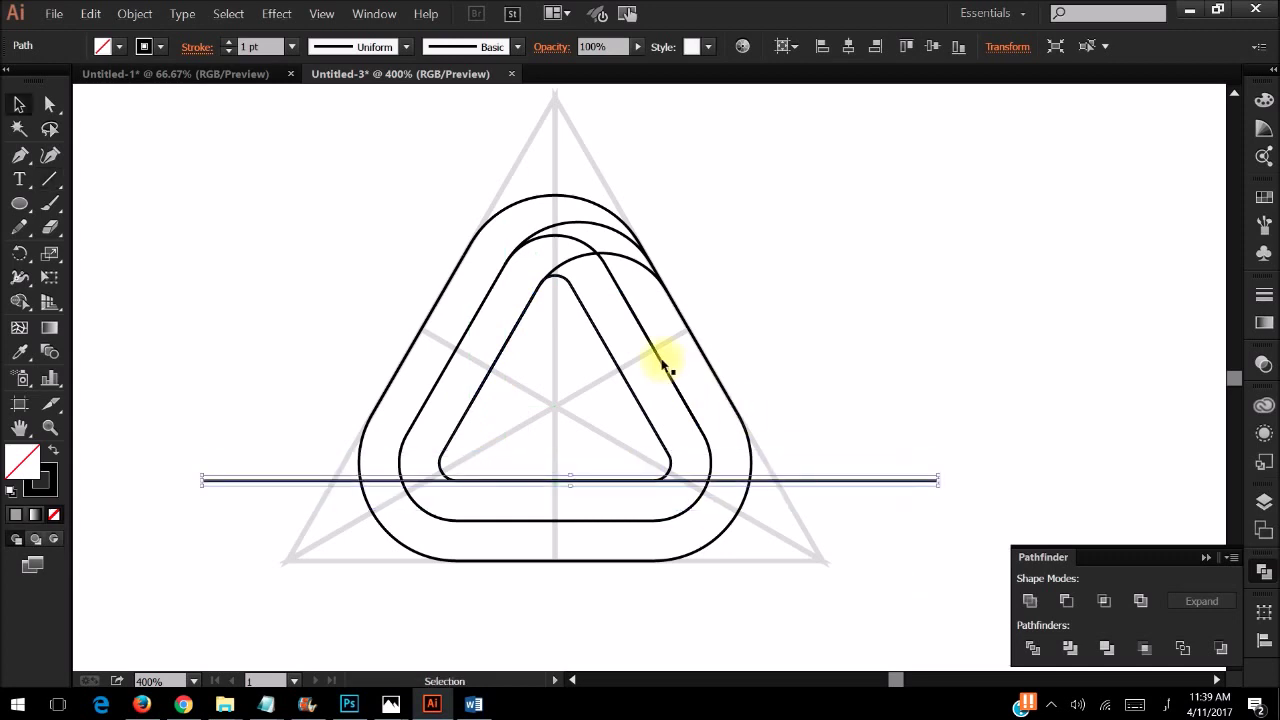
left_click(665, 367)
left_click_drag(697, 427, 795, 592)
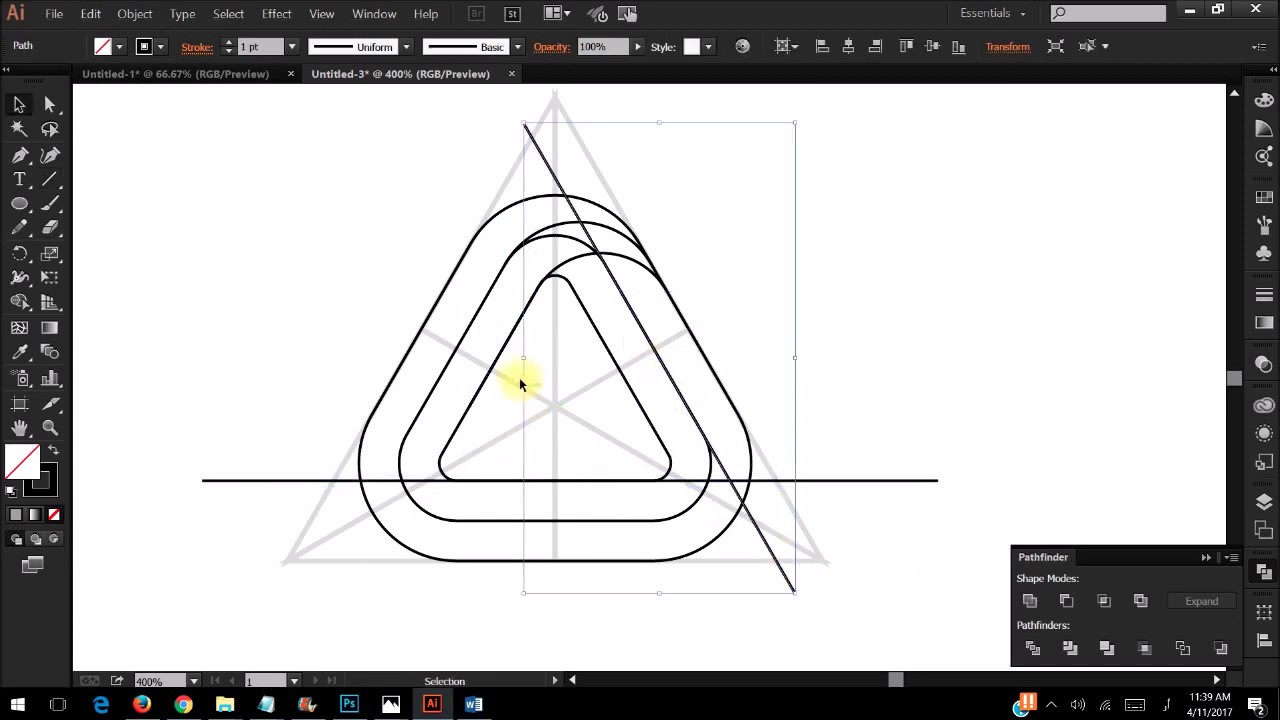
left_click(504, 349)
left_click(537, 288)
left_click_drag(537, 290, 760, 143)
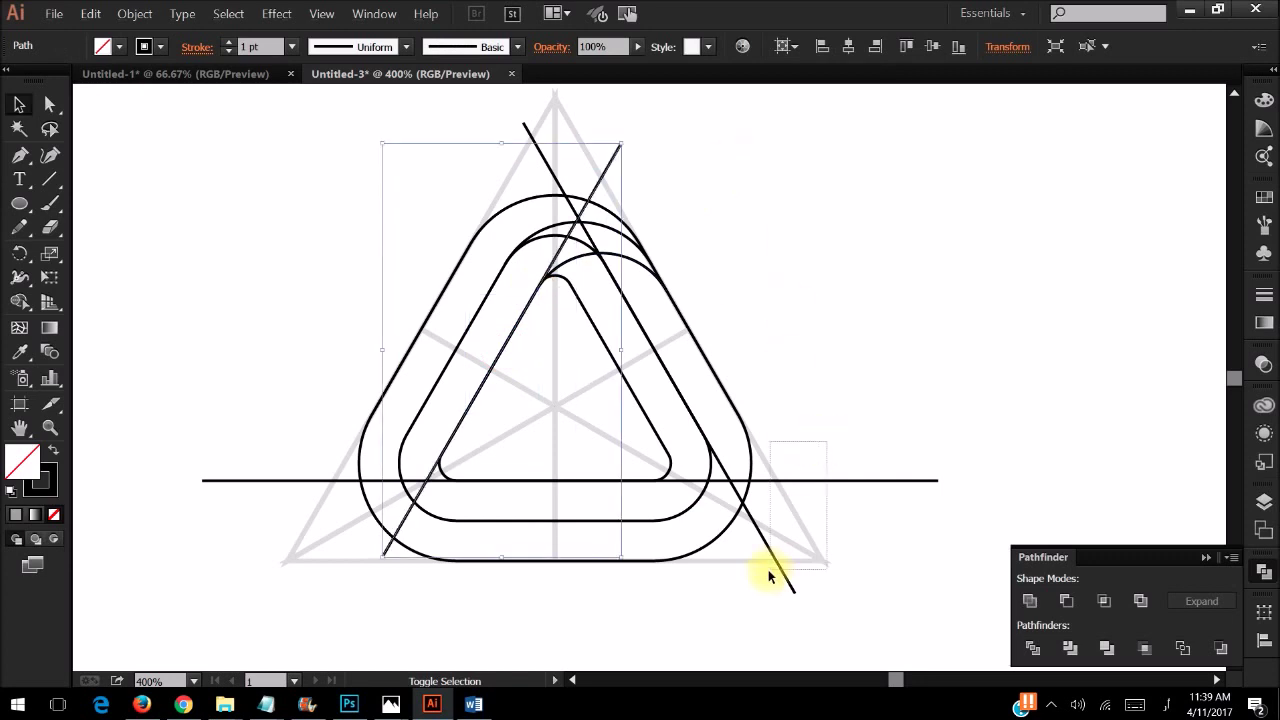
- Round the inner triangle's top corner to about 18 px with a live corner
key("ctrl+a")
left_click(1033, 648)
key("a")
left_click(580, 224)
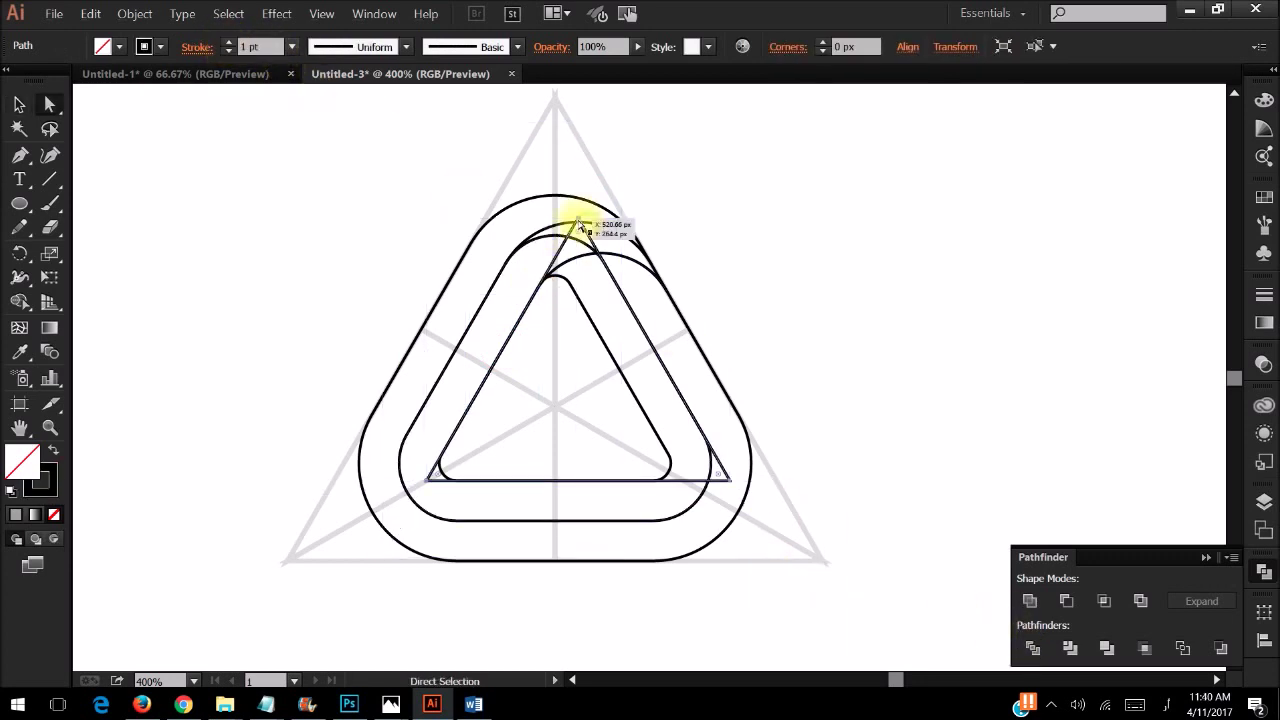
left_click_drag(577, 234, 585, 322)
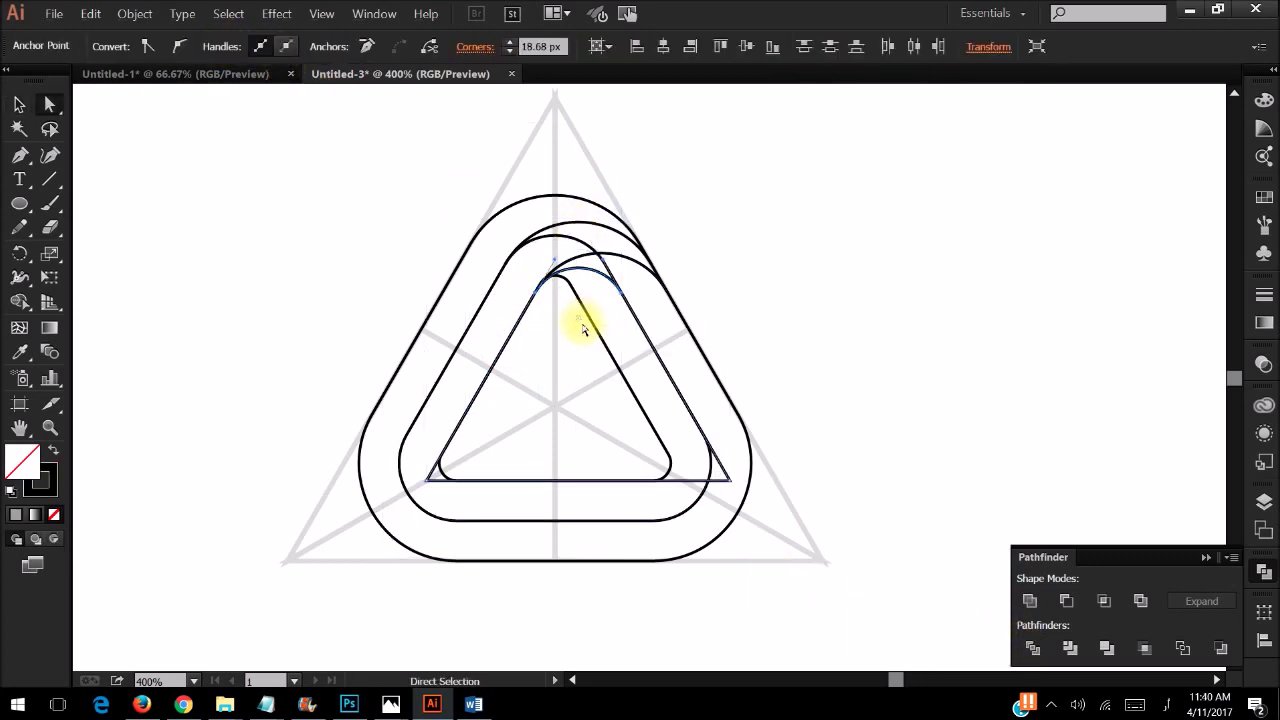
key("ctrl+plus")
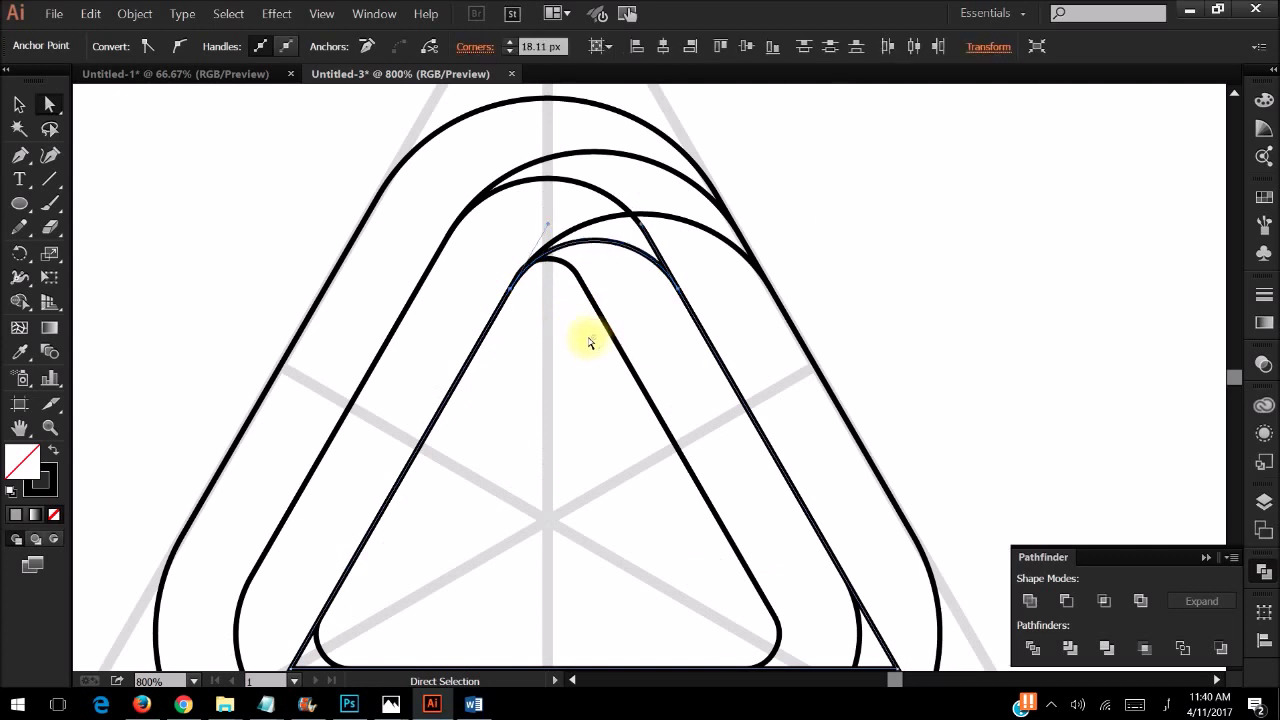
key("v")
key("ctrl+minus")
key("ctrl+minus")
key("ctrl+minus")
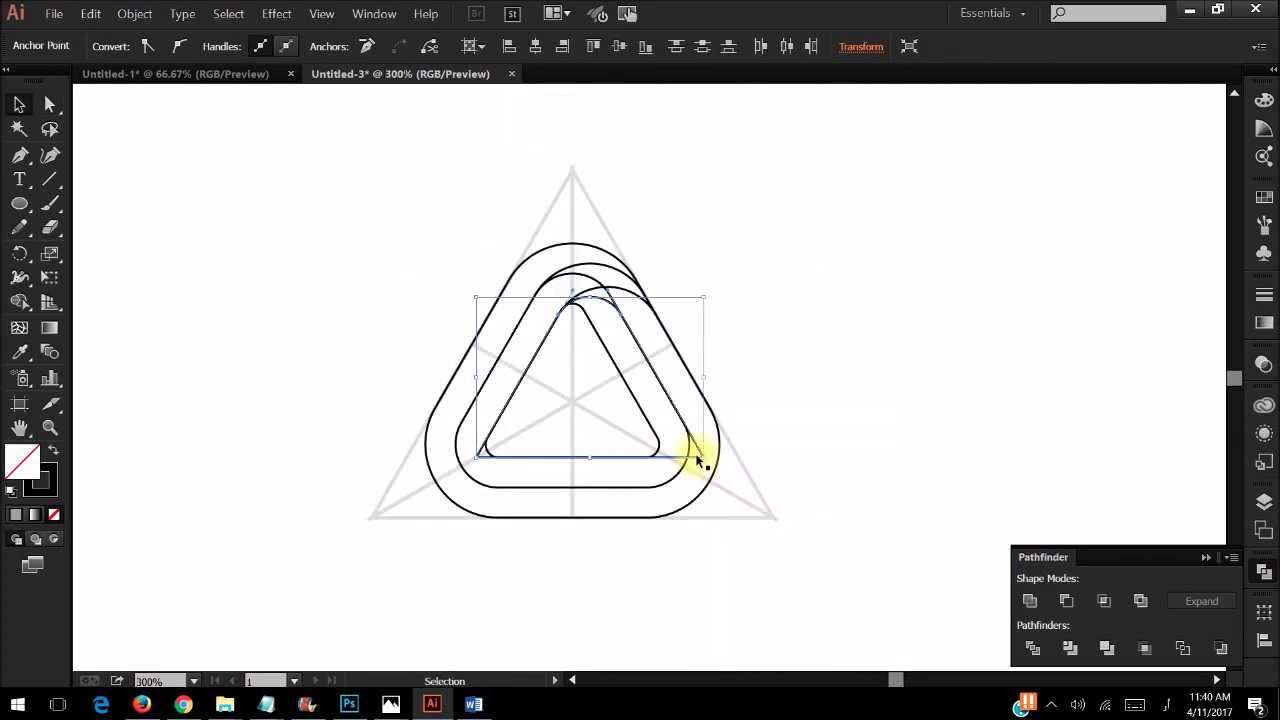
double_click(697, 460)
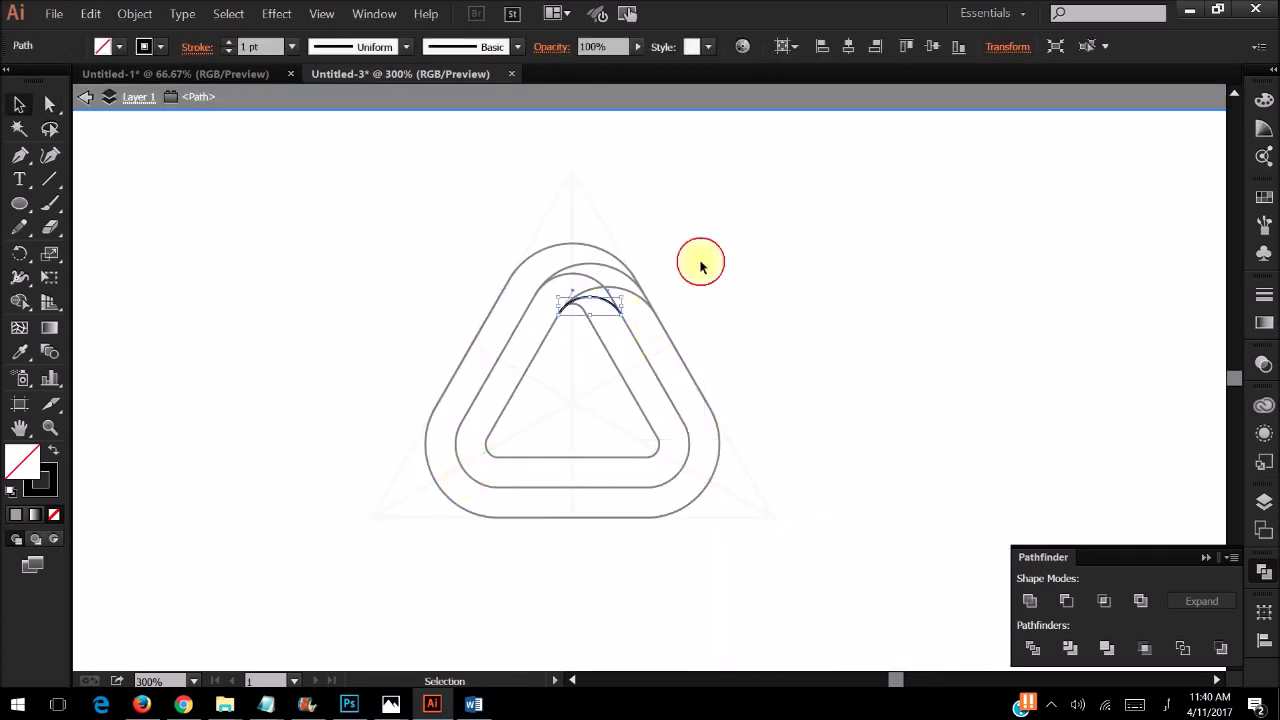
key("Escape")
key("ctrl+plus")
- Make two 120° rotated copies of both top arcs around the triangle's centre
left_click(615, 277, "shift")
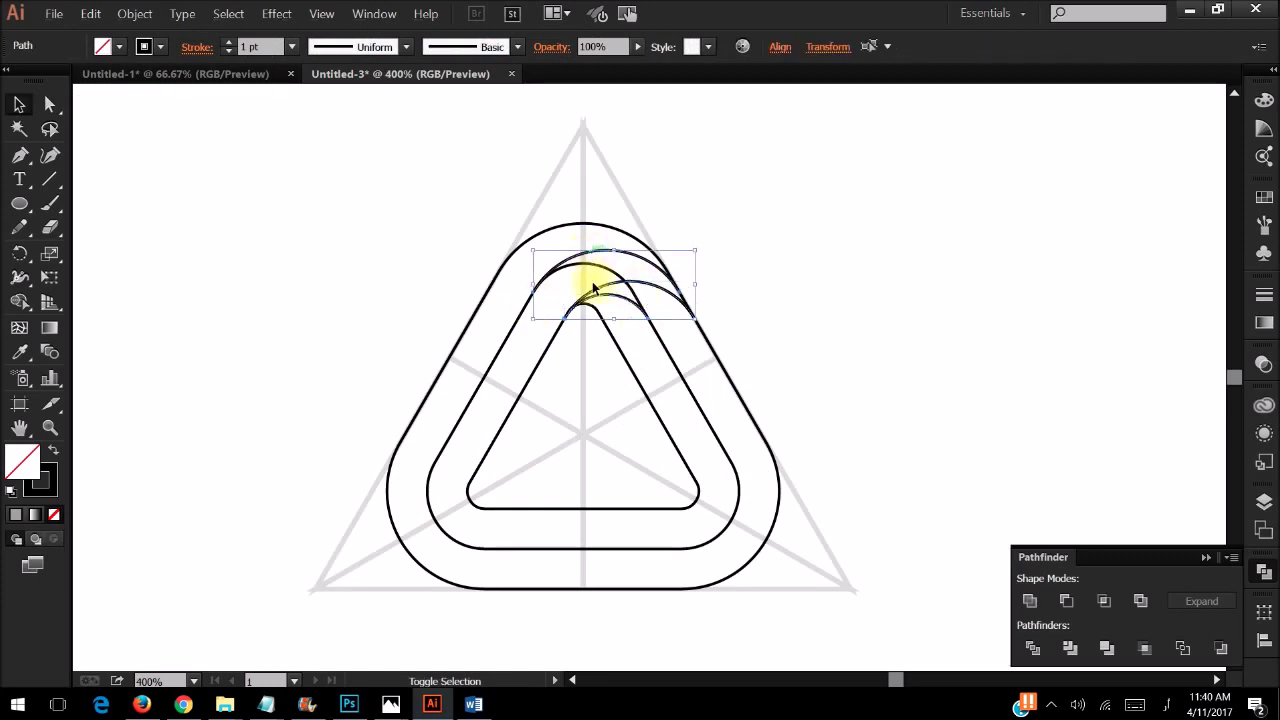
left_click(584, 437, "alt")
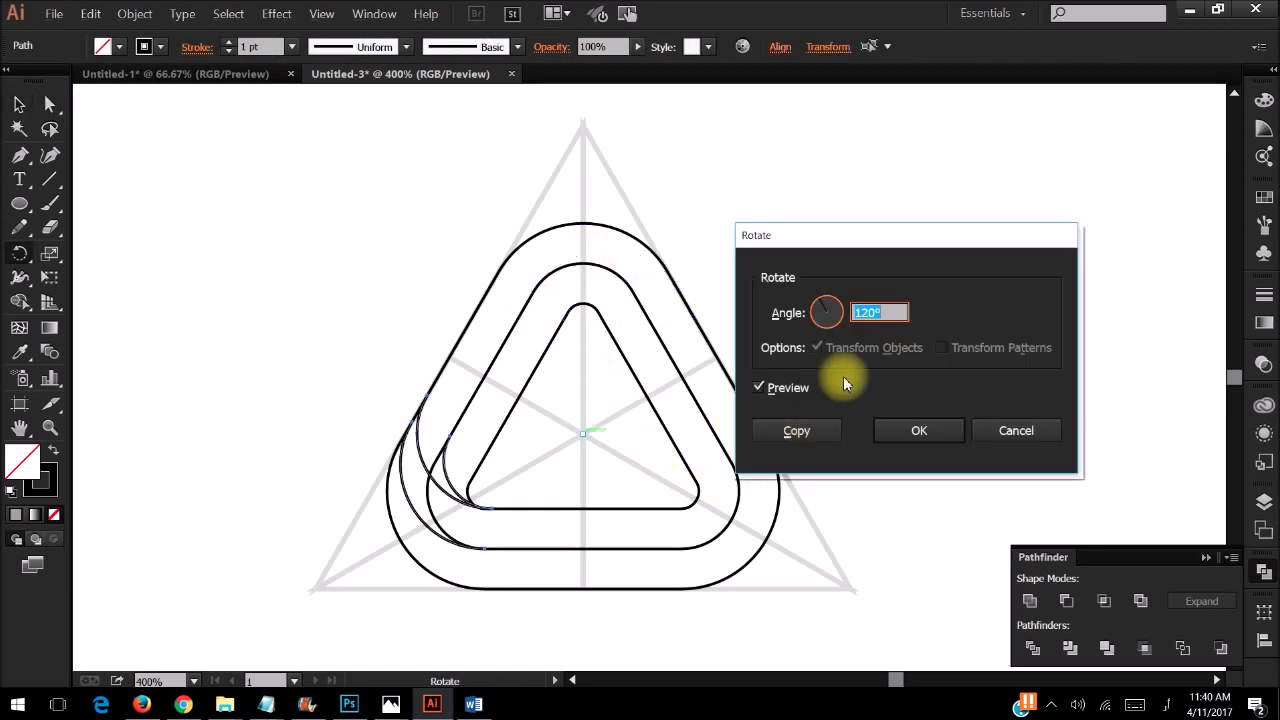
left_click(815, 432)
key("ctrl+d")
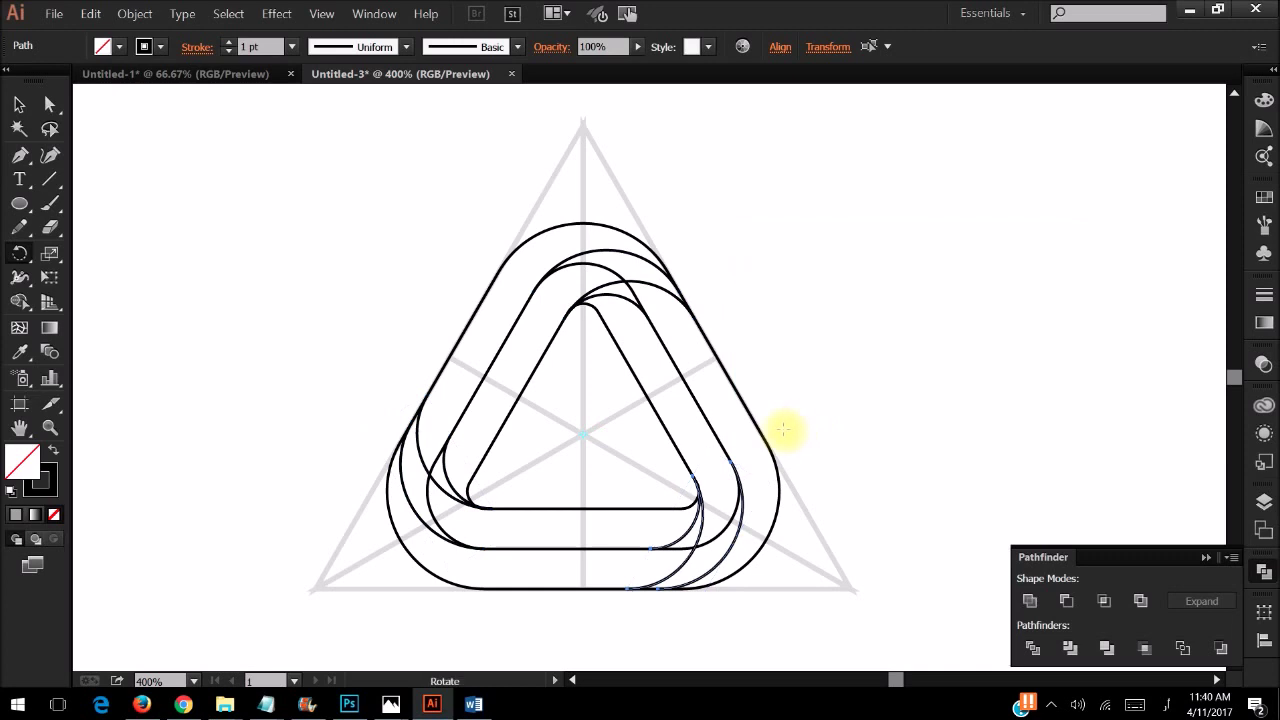
- Merge the overlapping bands into ribbon pieces with the Shape Builder tool
key("v")
left_click_drag(263, 177, 723, 600)
key("ctrl+plus")
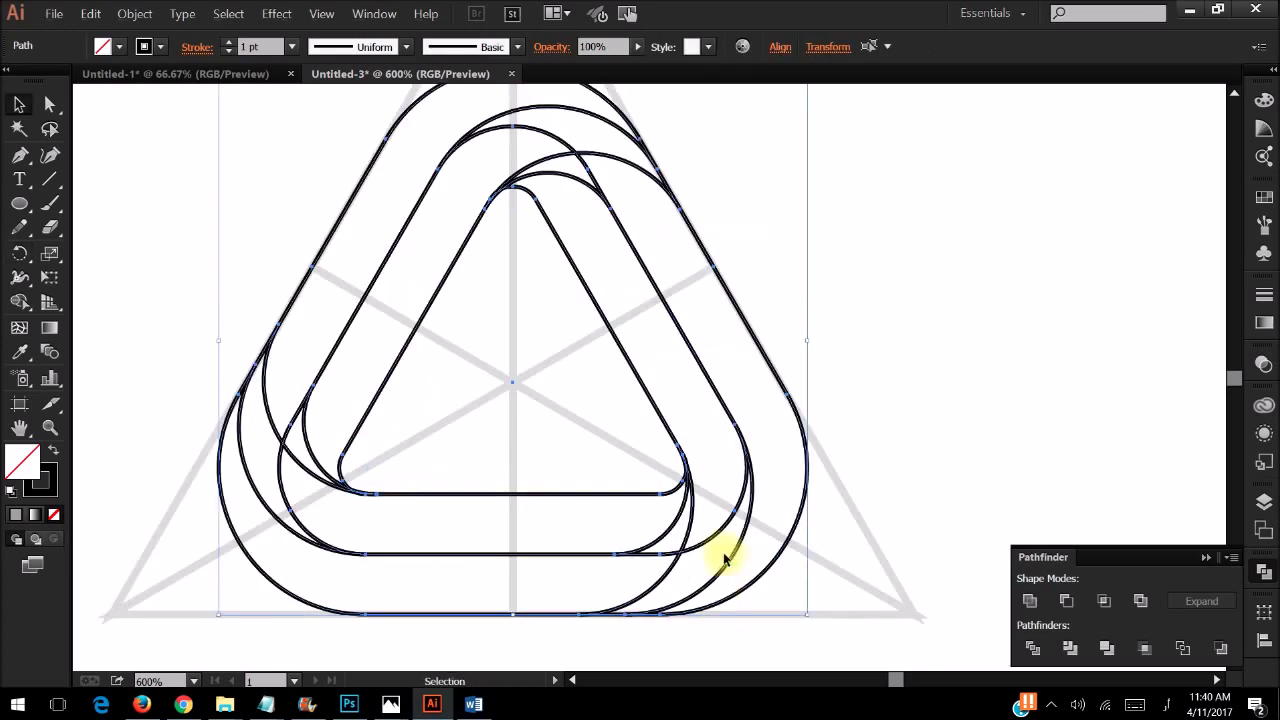
key("shift+m")
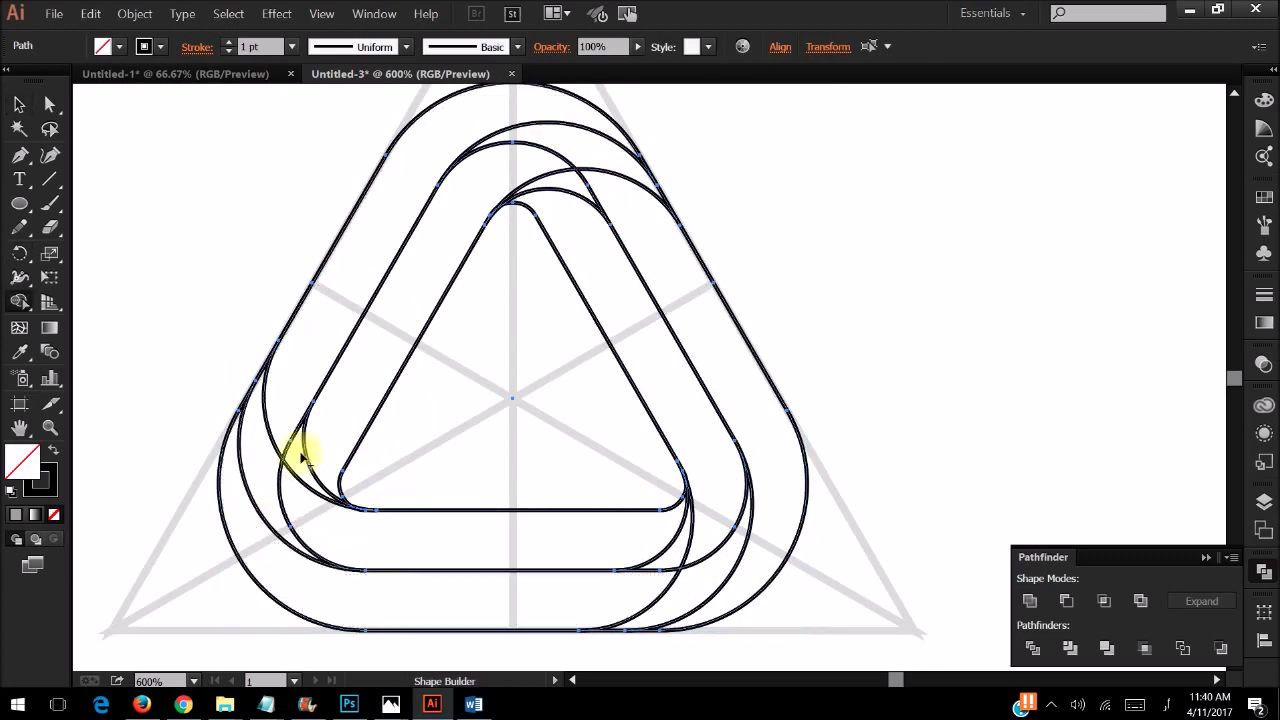
left_click_drag(423, 171, 305, 442)
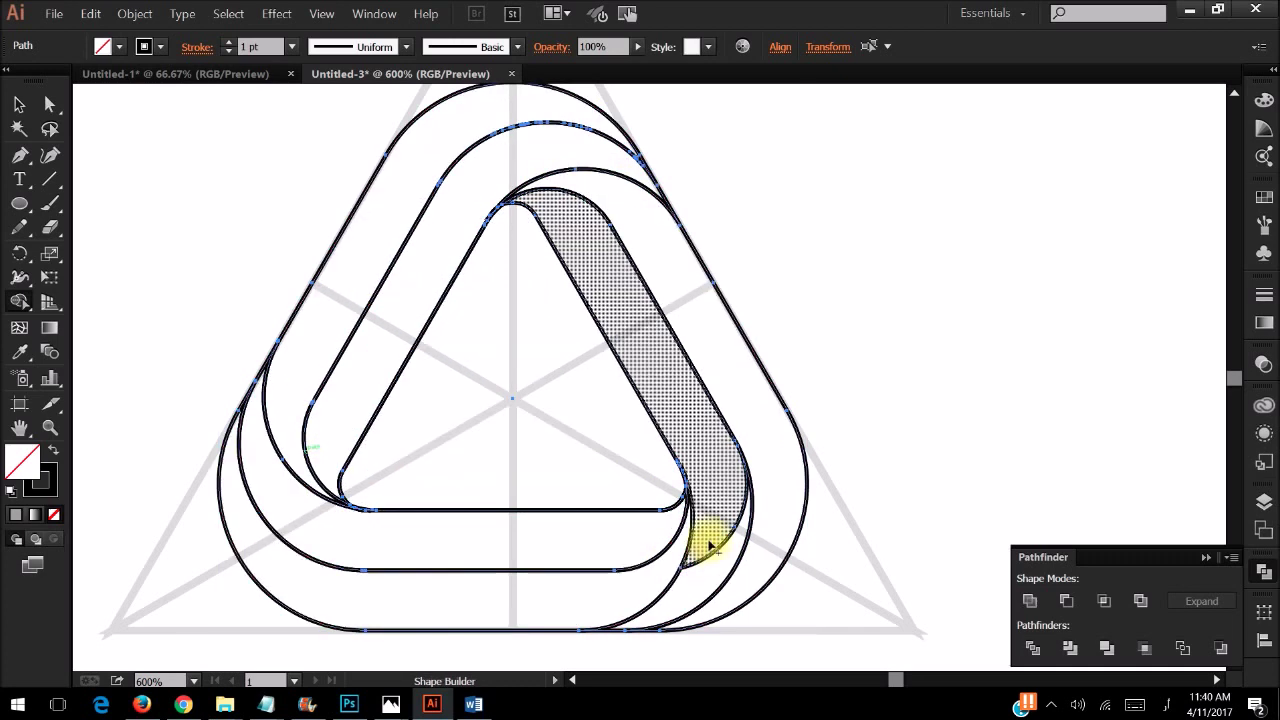
left_click(19, 104)
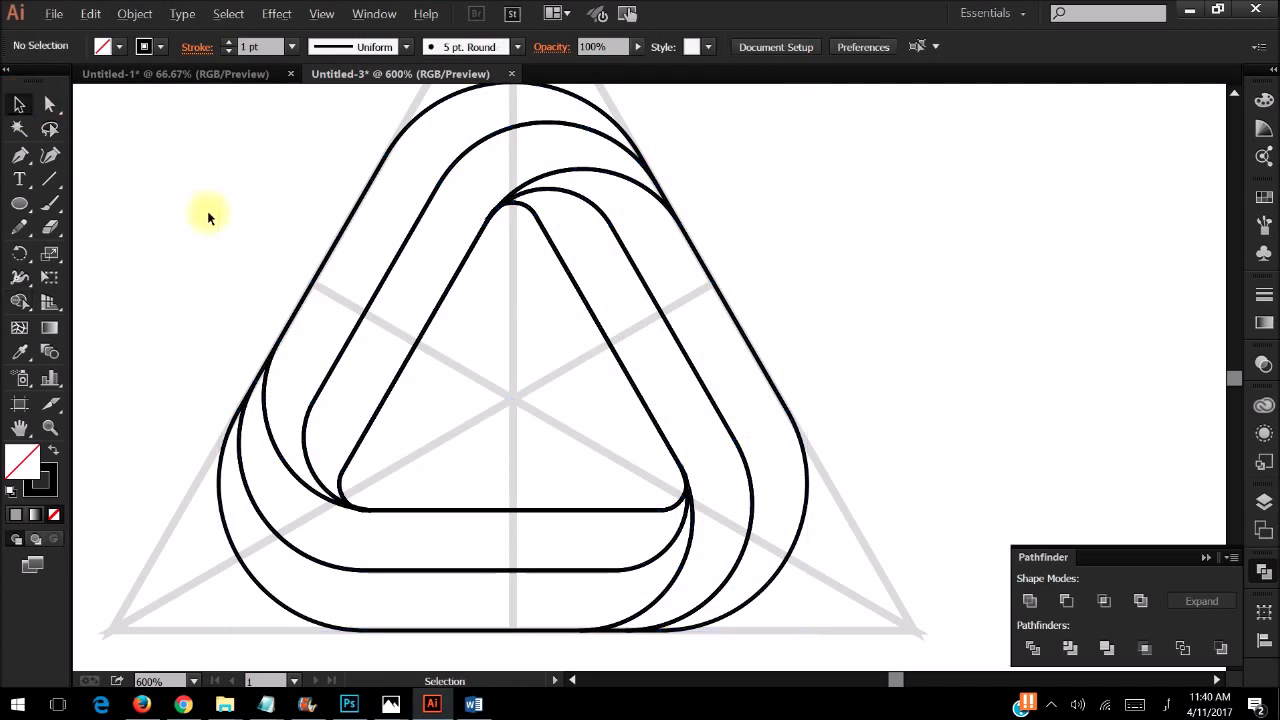
key("ctrl+minus")
left_click_drag(215, 217, 609, 488)
- Fill all the artwork paths with black and clear away the leftover fragments
left_click(670, 410)
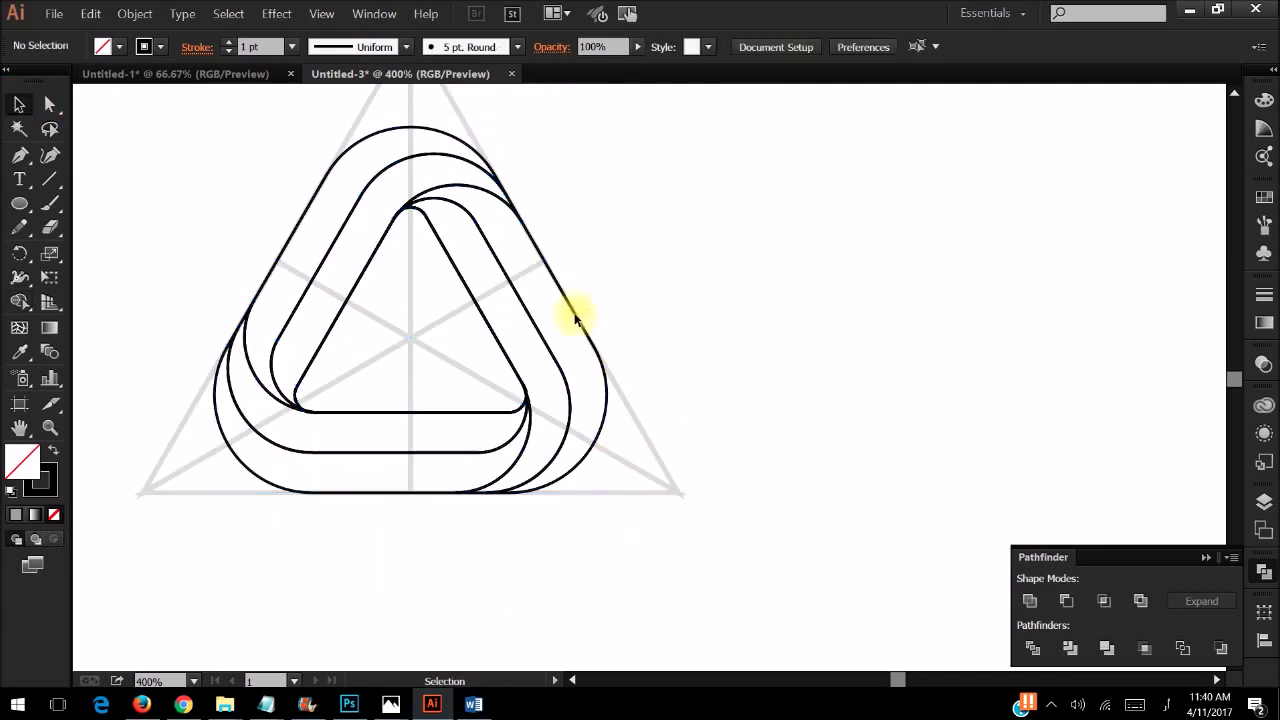
key("ctrl+a")
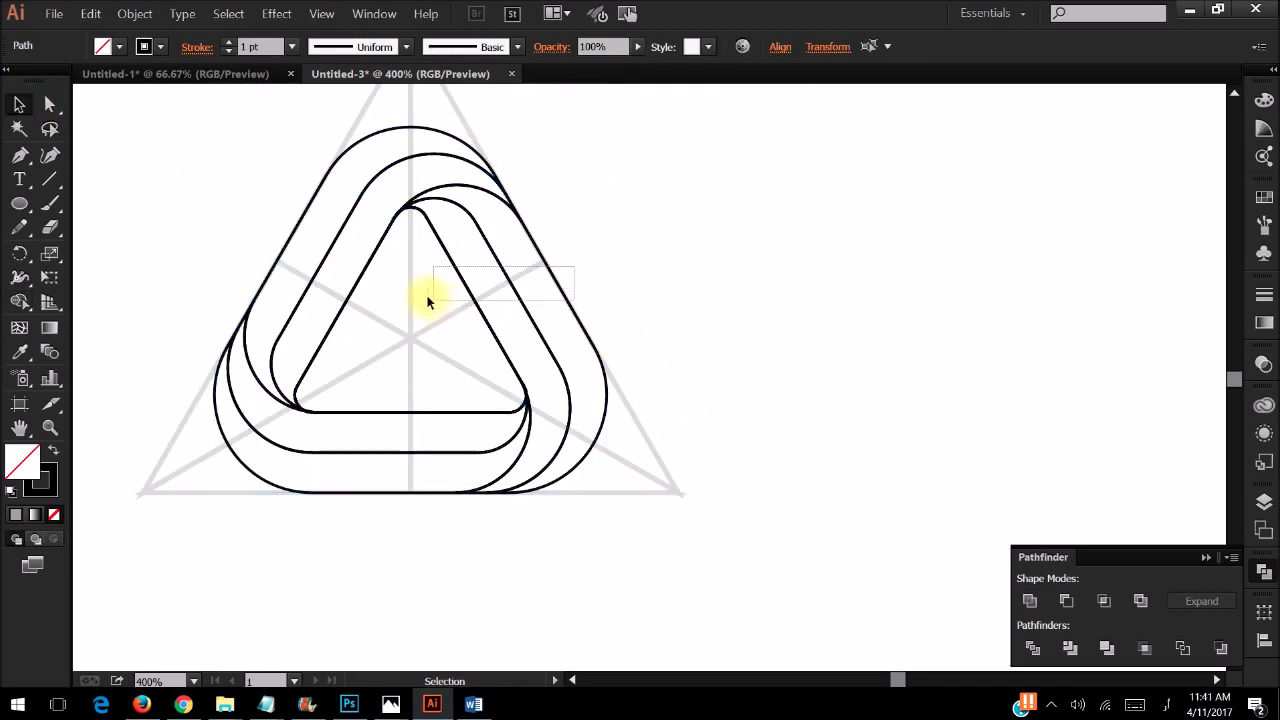
left_click(118, 46)
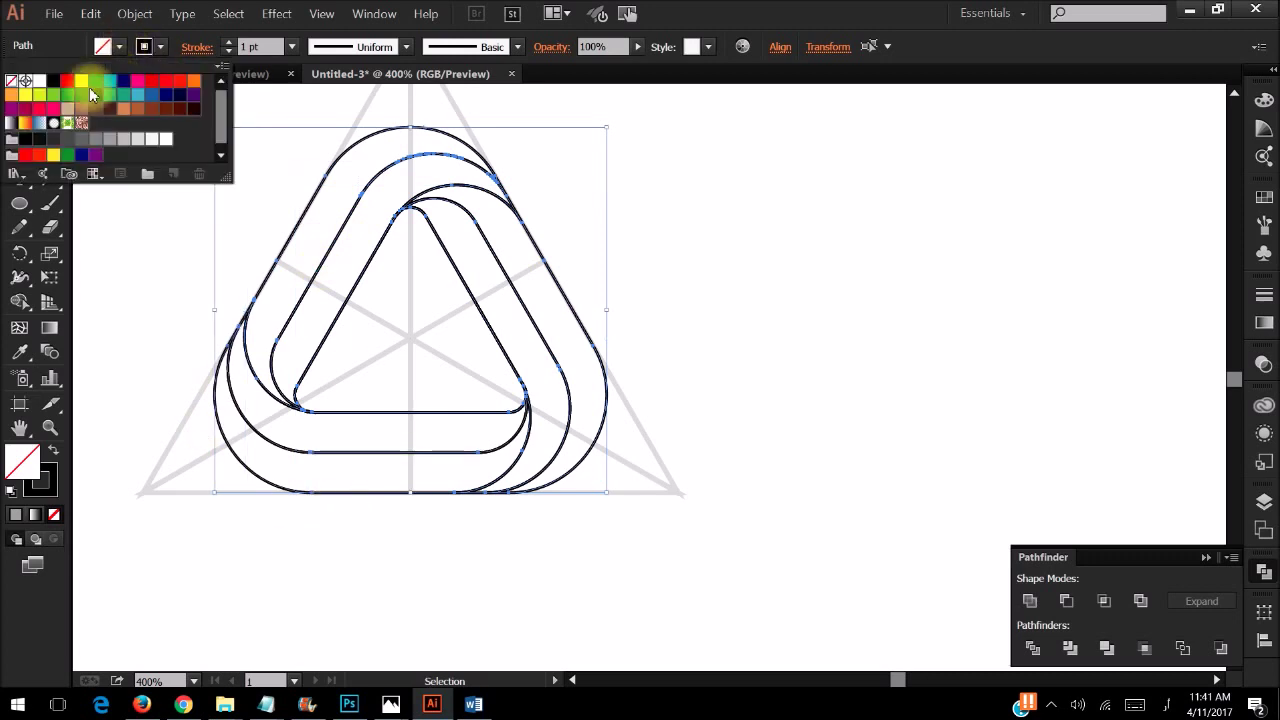
left_click(72, 90)
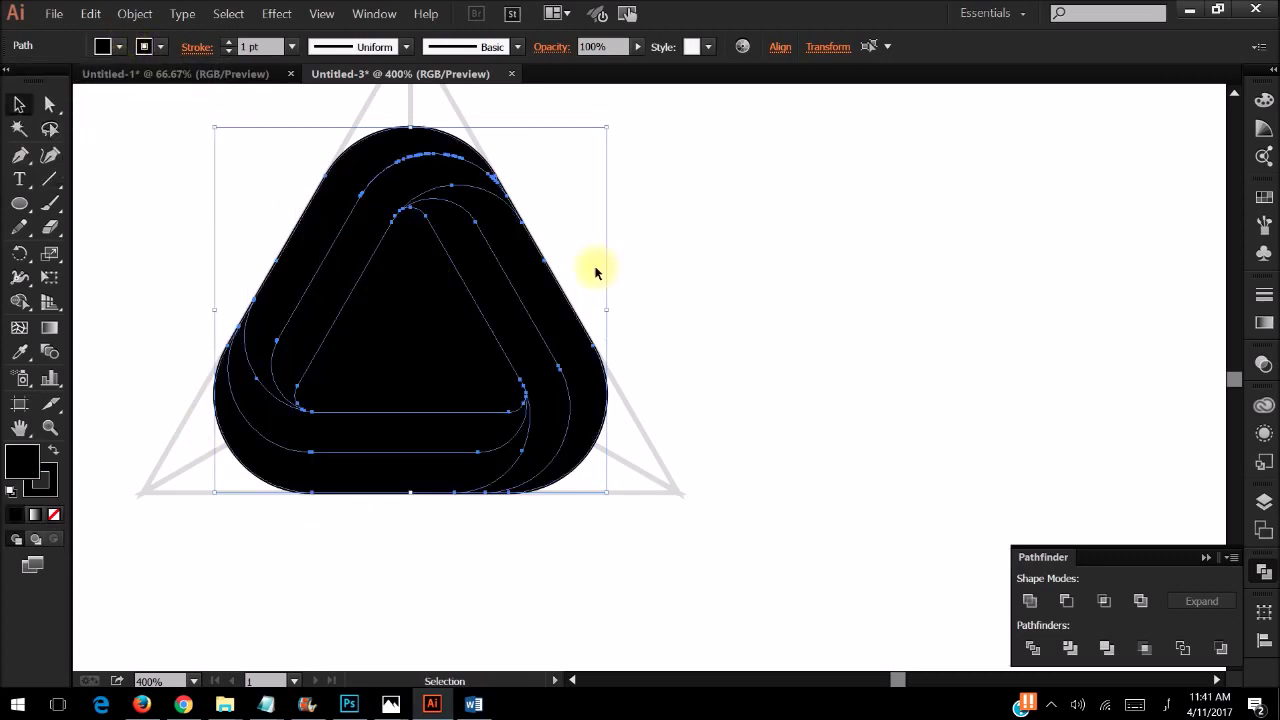
key("Delete")
key("ctrl+a")
key("Delete")
key("ctrl+z")
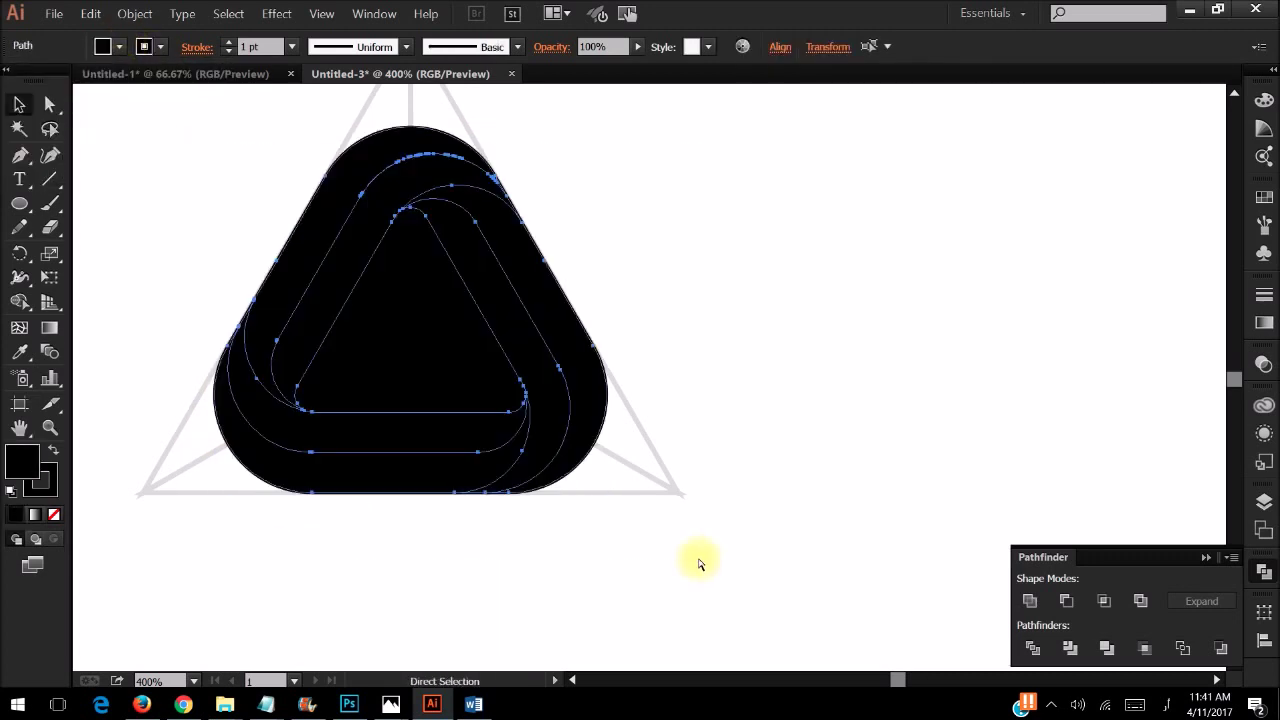
key("ctrl+shift+a")
- Cut out the inner triangle and remove the ring's fill, leaving black outlines
left_click(417, 345)
key("Delete")
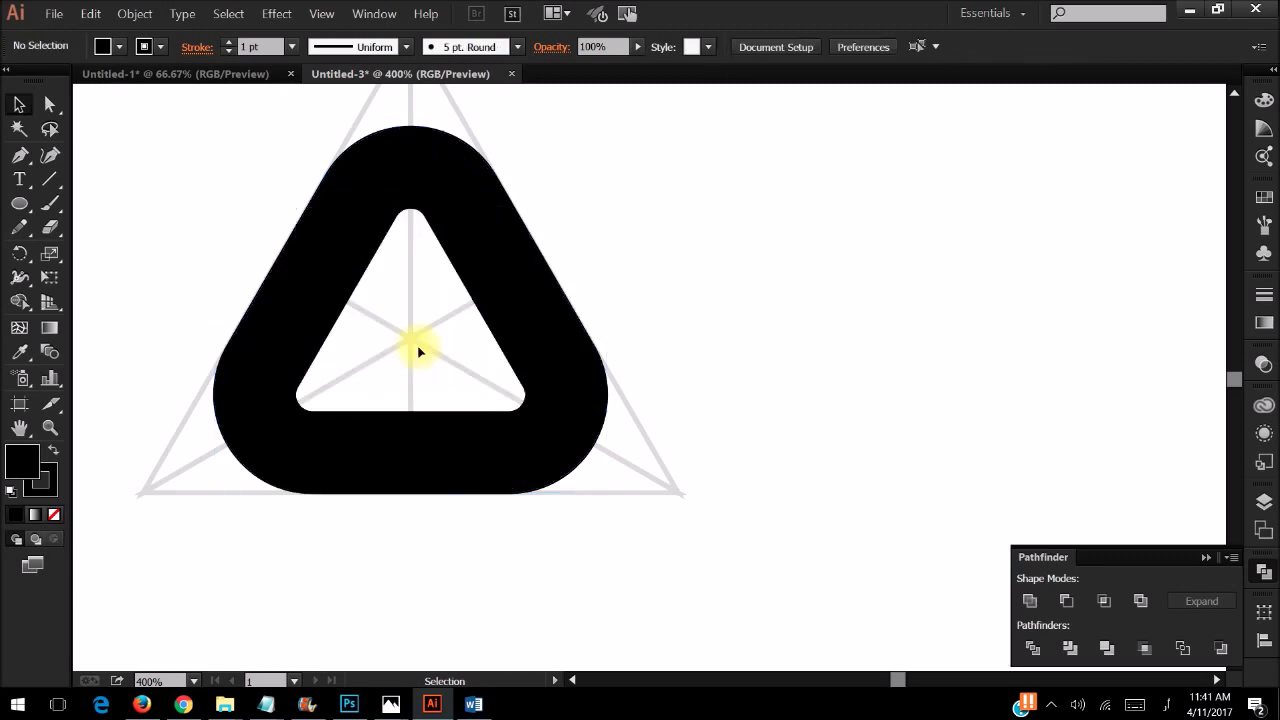
left_click_drag(672, 128, 97, 463)
scroll(117, 428, "up", 3)
scroll(140, 420, "left", 3)
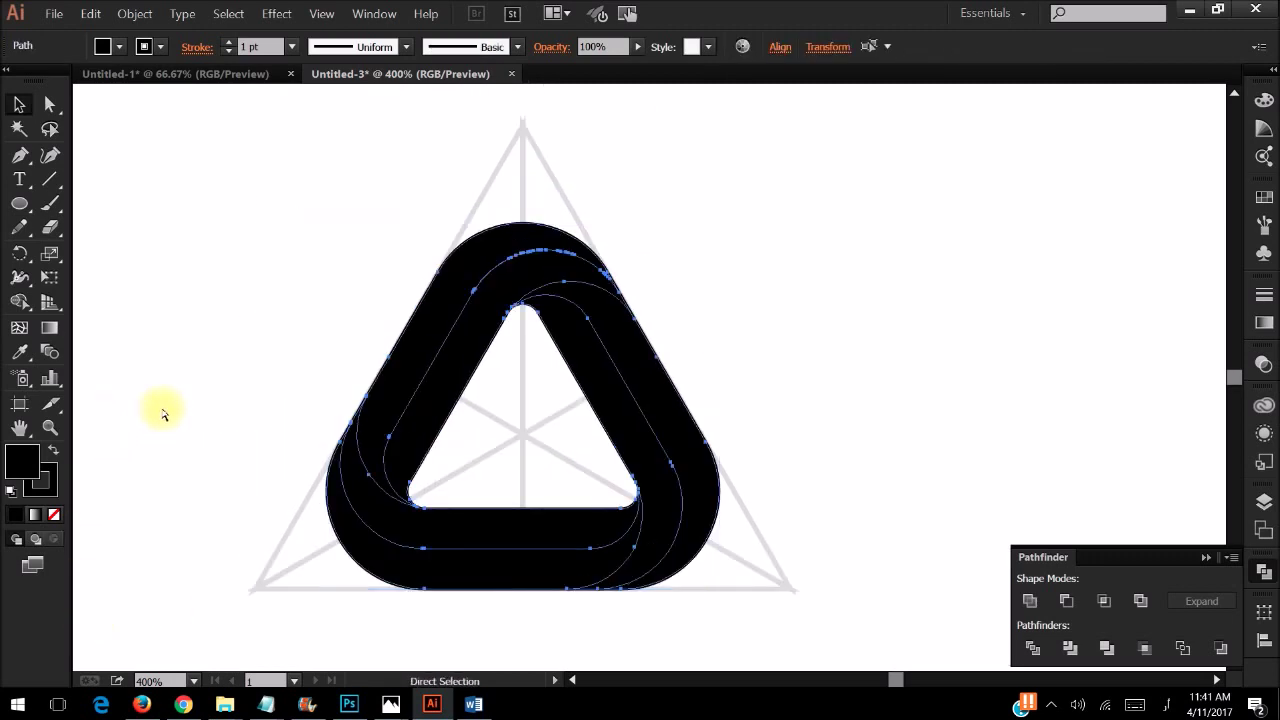
key("v")
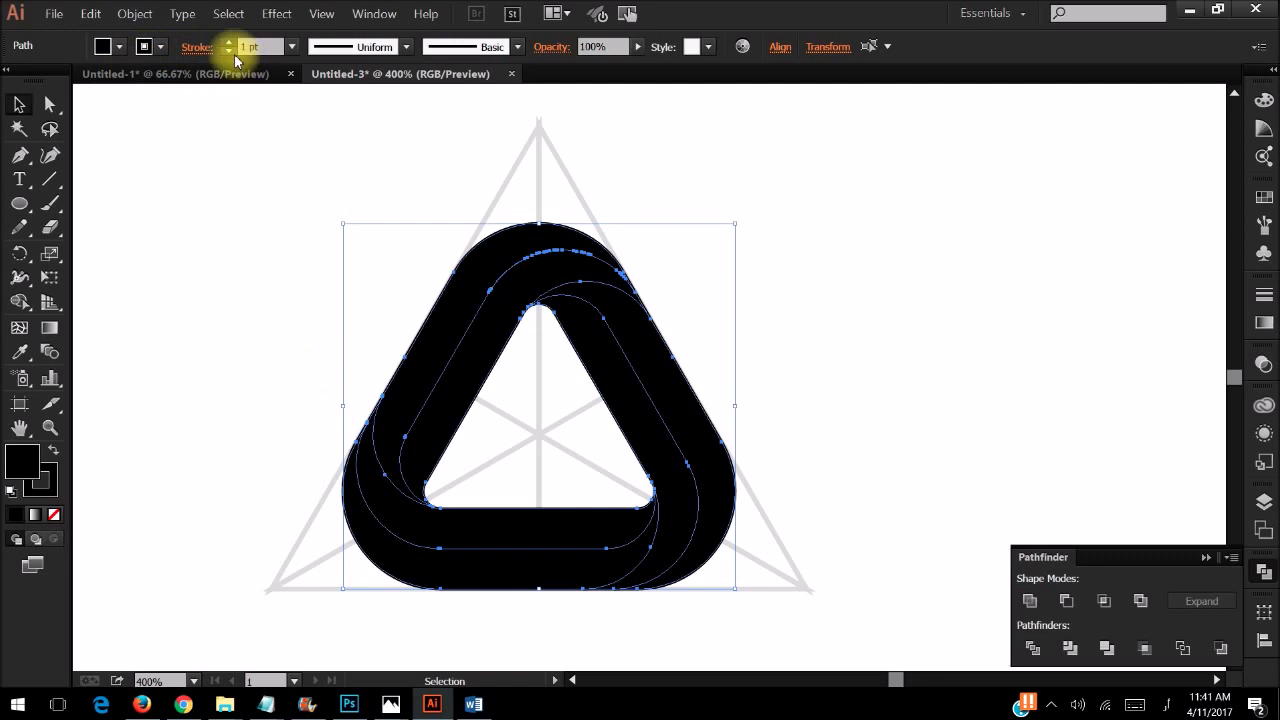
left_click(118, 47)
left_click(26, 80)
left_click(171, 347)
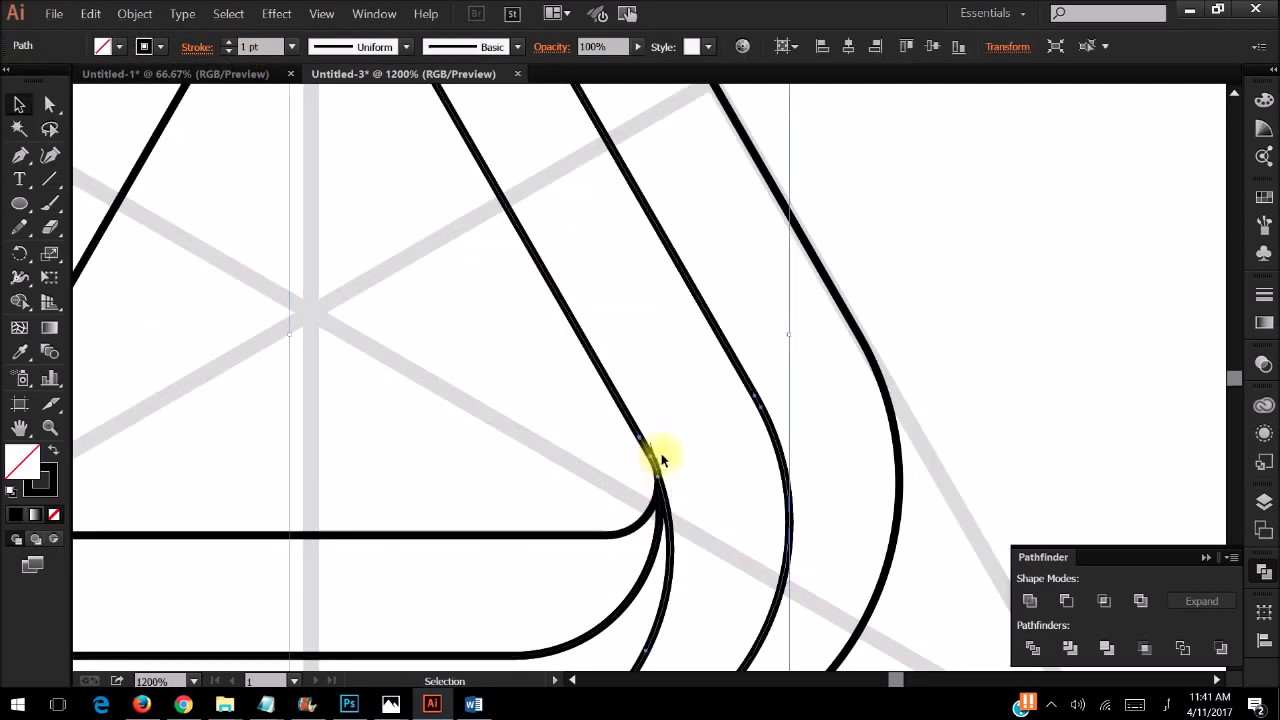
scroll(661, 460, "down", 3)
left_click(673, 492)
- Apply a linear gradient to the upper-left band with a yellow right stop
left_click_drag(501, 236, 549, 300)
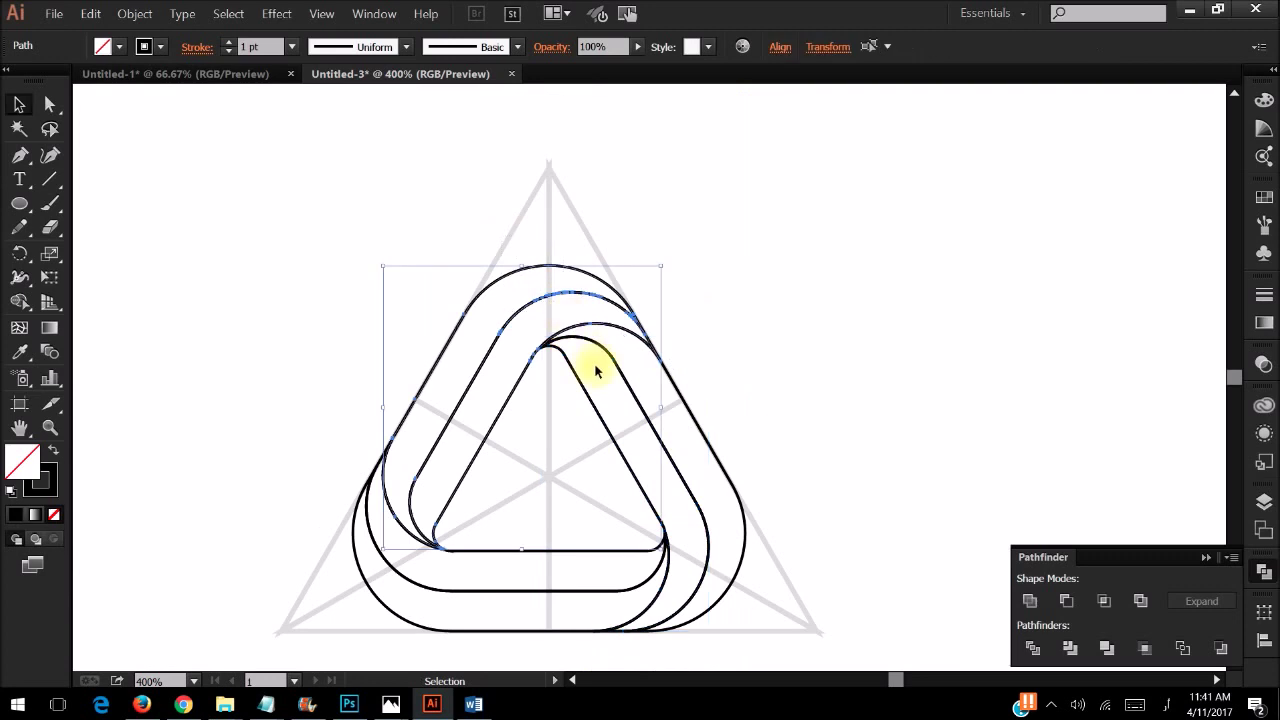
left_click(1264, 322)
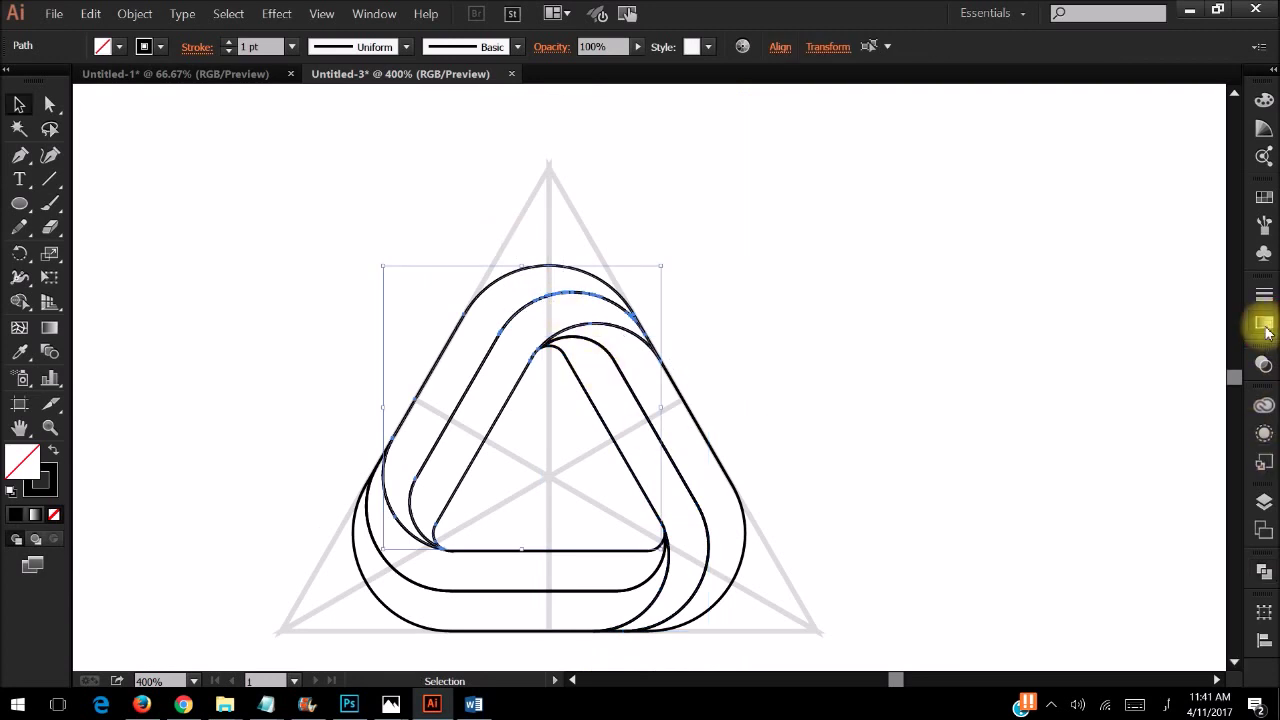
left_click(1166, 420)
double_click(1207, 437)
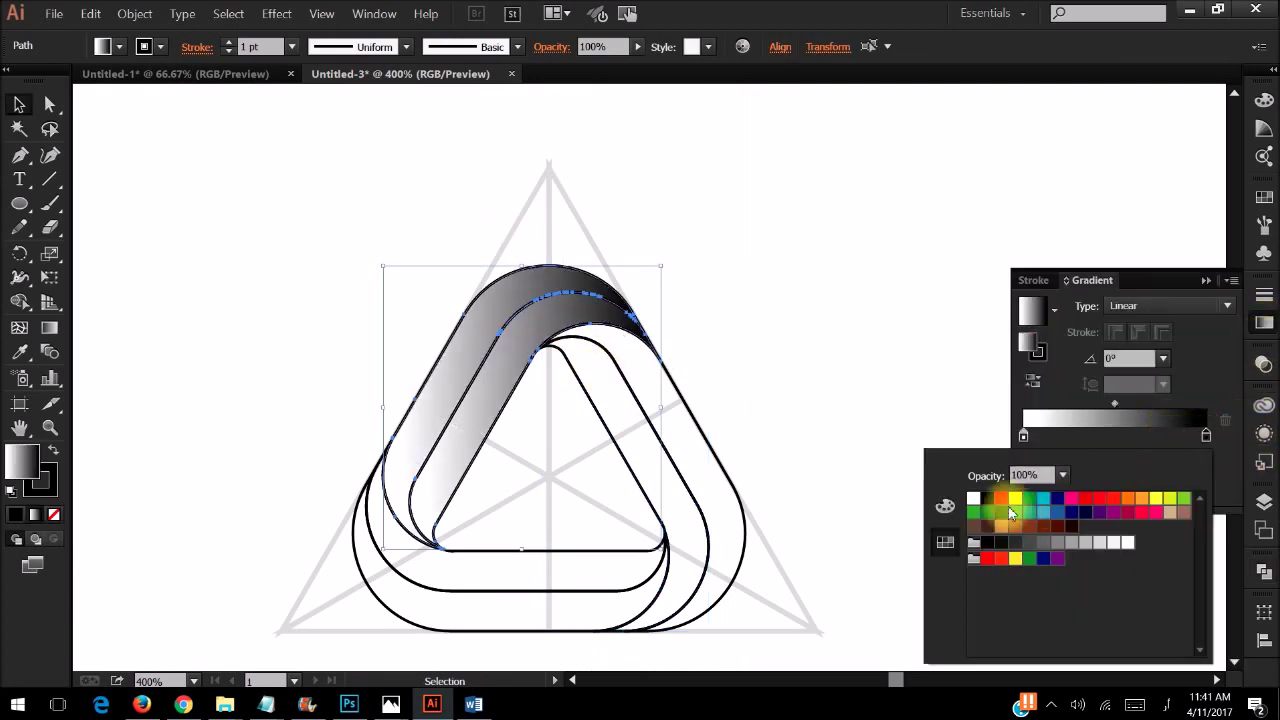
left_click(1004, 546)
left_click(1023, 437)
- Make the gradient's left stop red and slide the yellow stop inward
double_click(1023, 437)
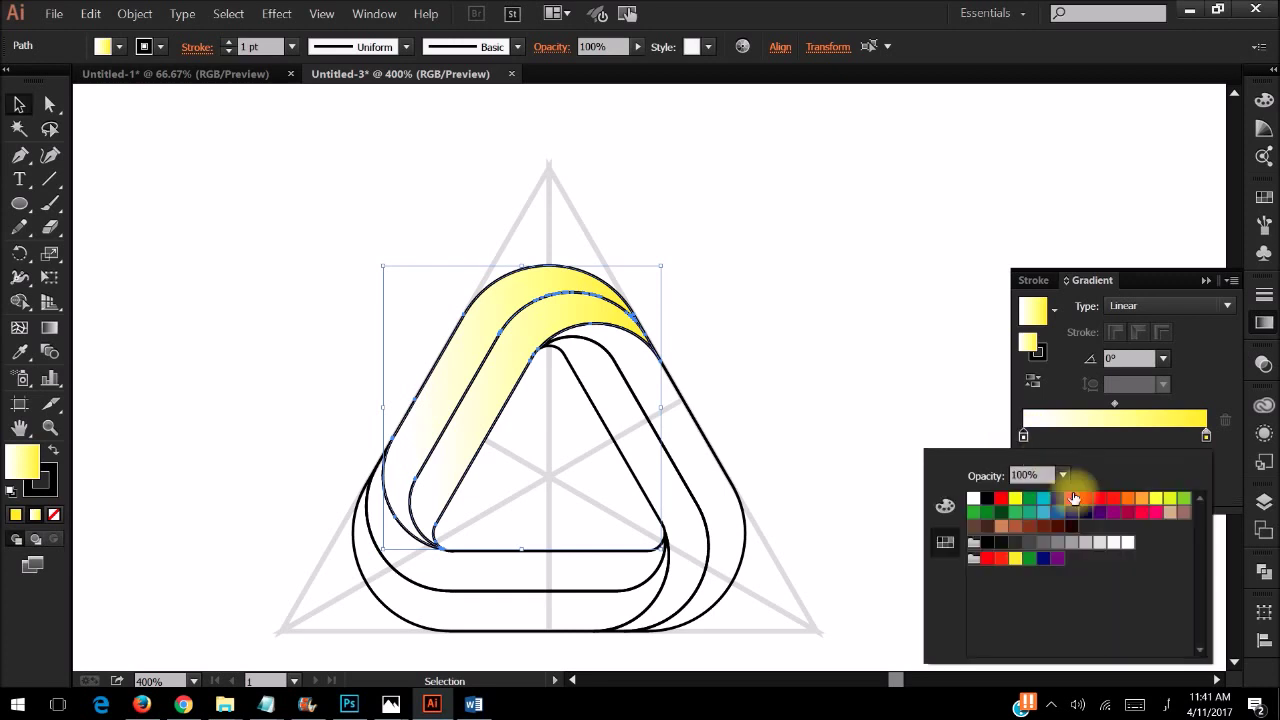
left_click(1083, 490)
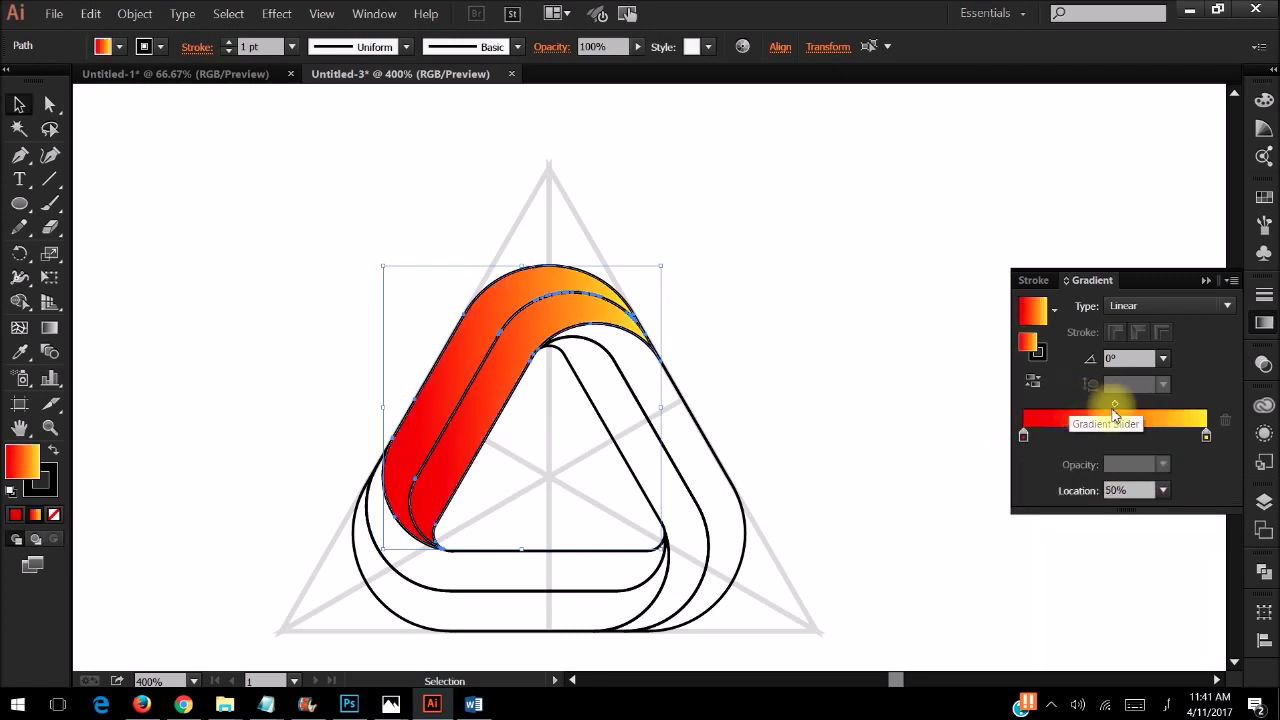
mouse_move(1114, 403)
left_mouse_down()
mouse_move(1085, 406)
mouse_move(1113, 404)
left_mouse_up()
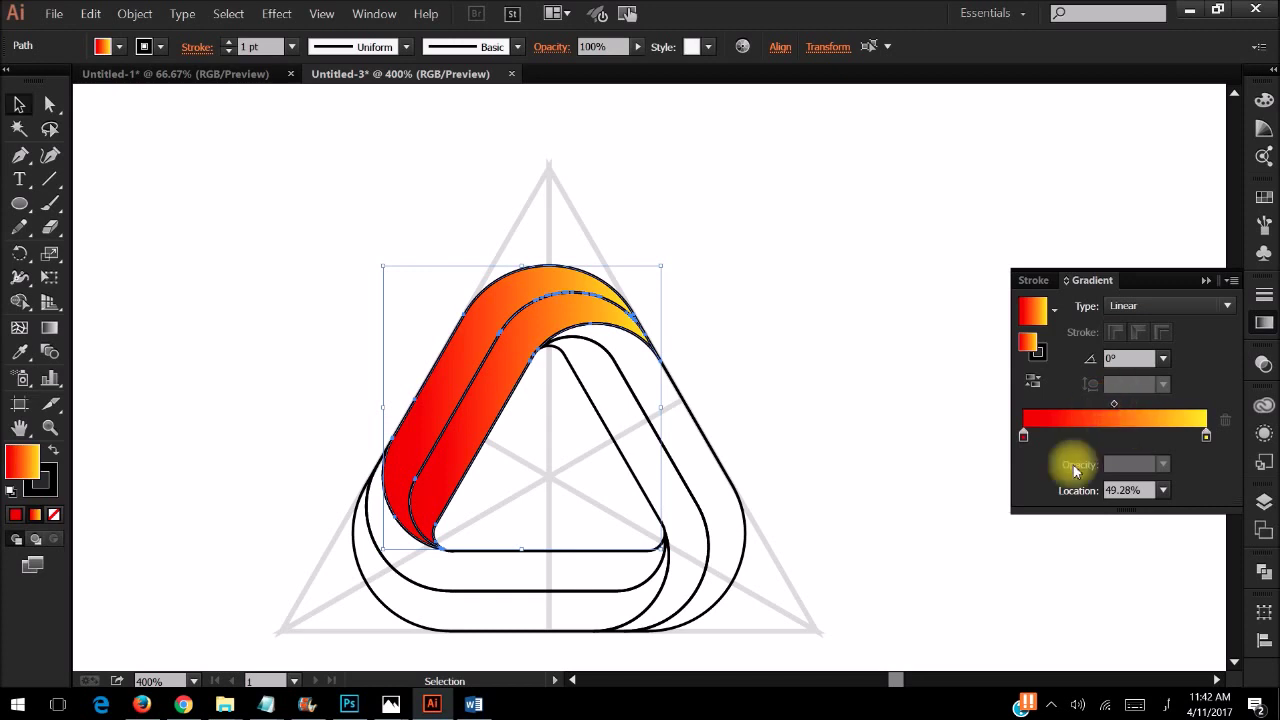
left_click_drag(1207, 437, 1164, 437)
double_click(1173, 437)
left_click(1174, 437)
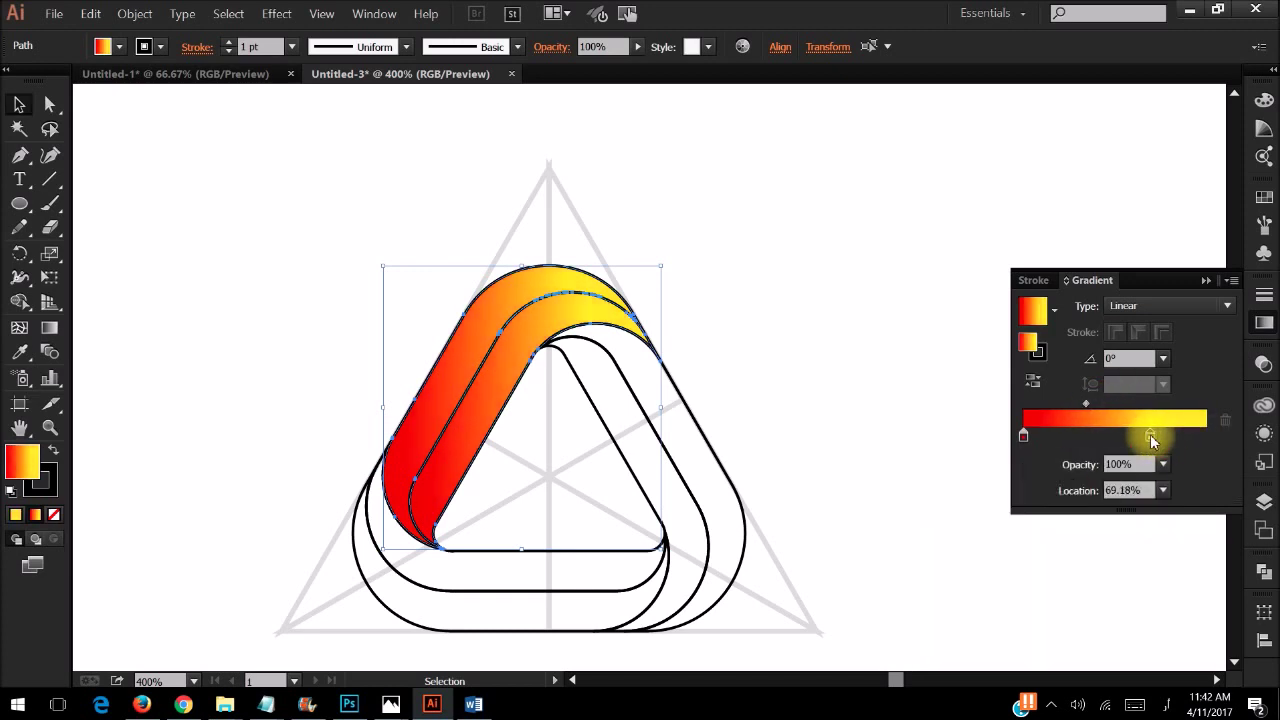
left_click(883, 418)
- Apply the gradient to the right band and make its left stop yellow-green
left_click(622, 455)
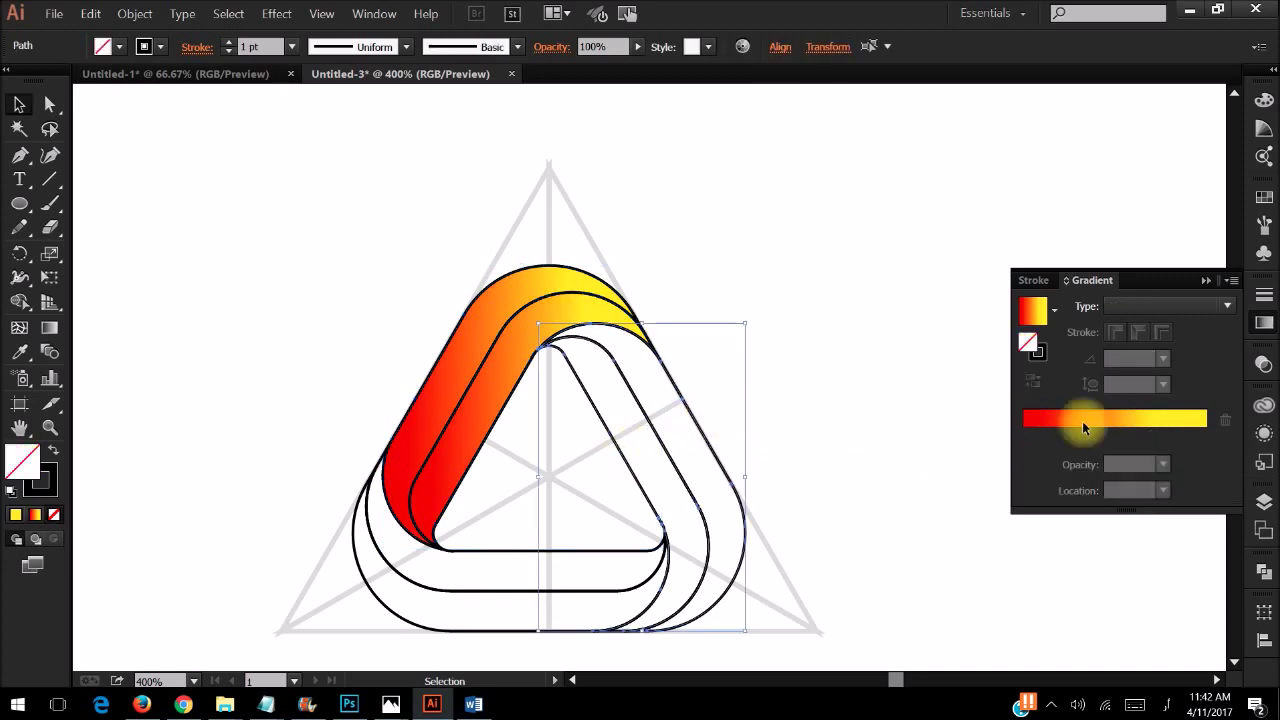
left_click(1084, 420)
left_click(1030, 437)
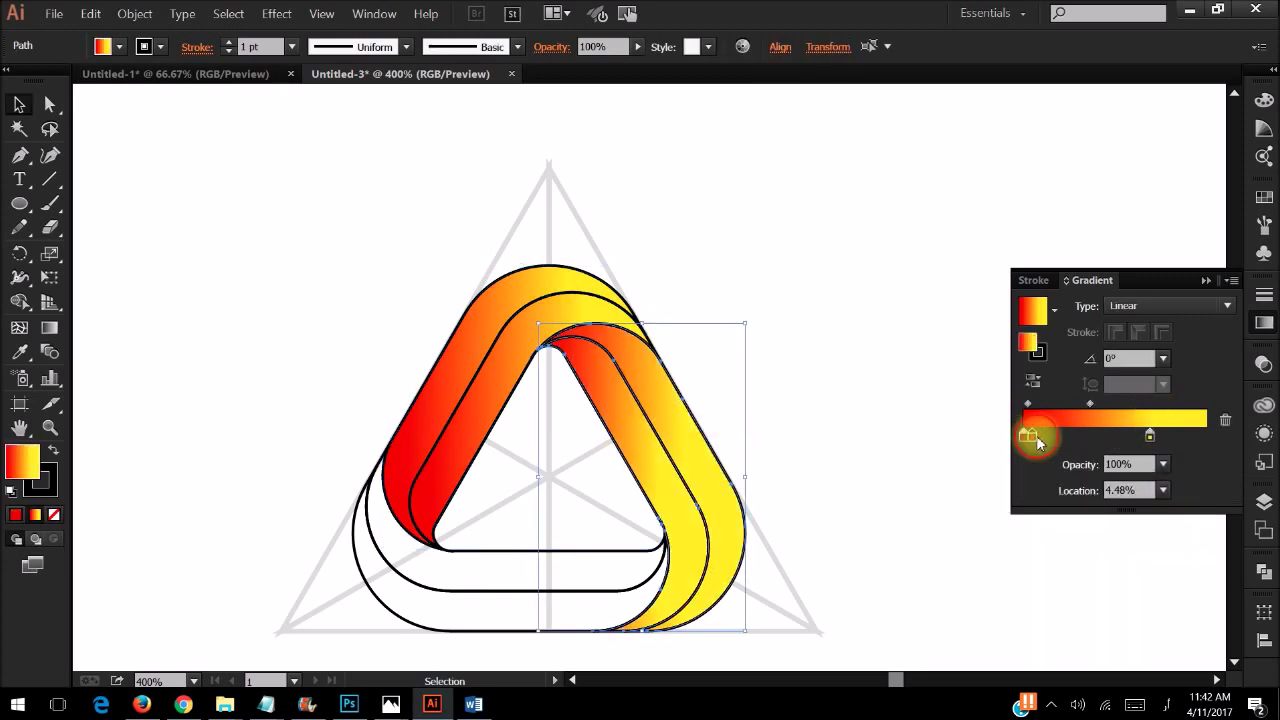
left_click_drag(1033, 443, 1023, 470)
double_click(1024, 438)
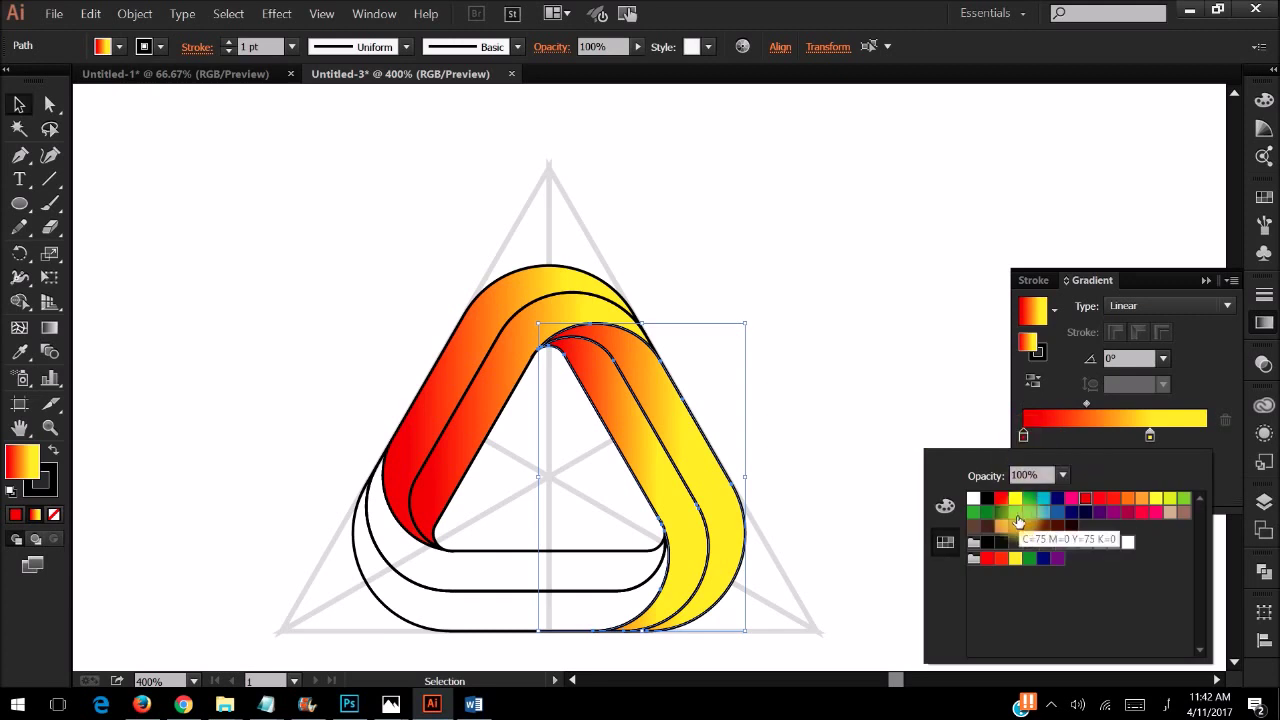
left_click(1183, 498)
left_click(1147, 434)
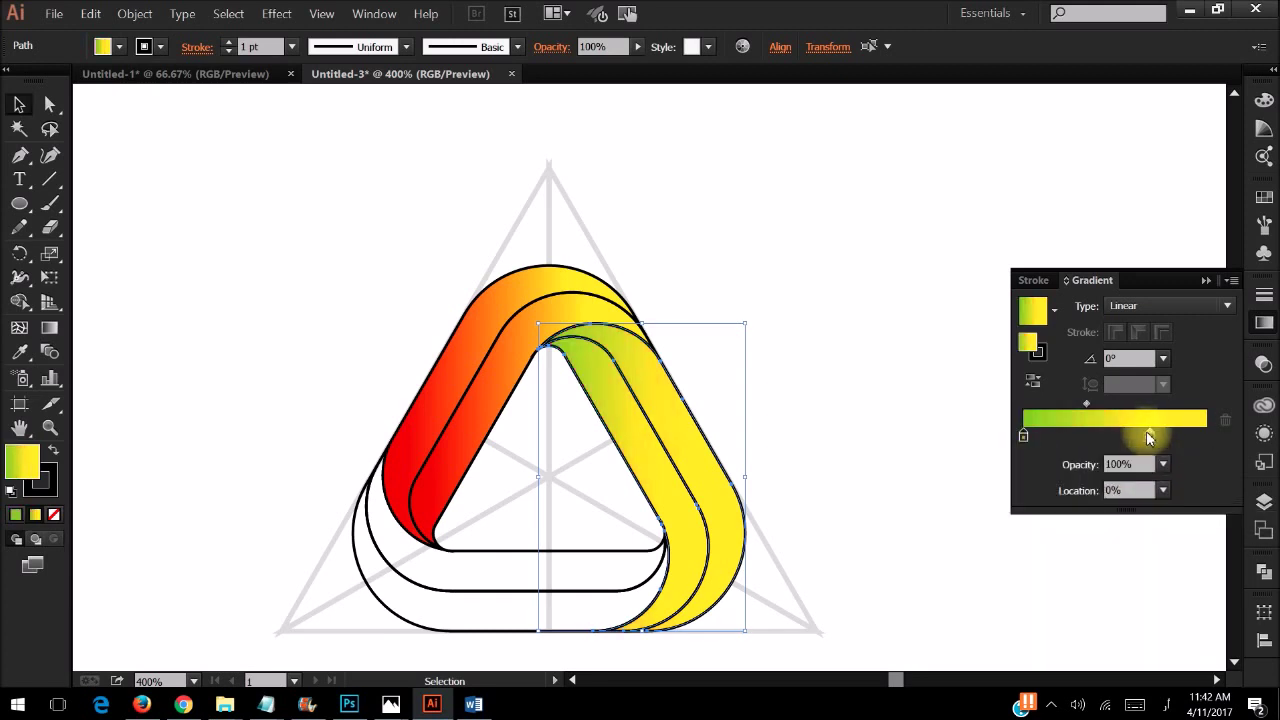
- Make the right stop teal, reverse the gradient and reposition both stops
double_click(1147, 434)
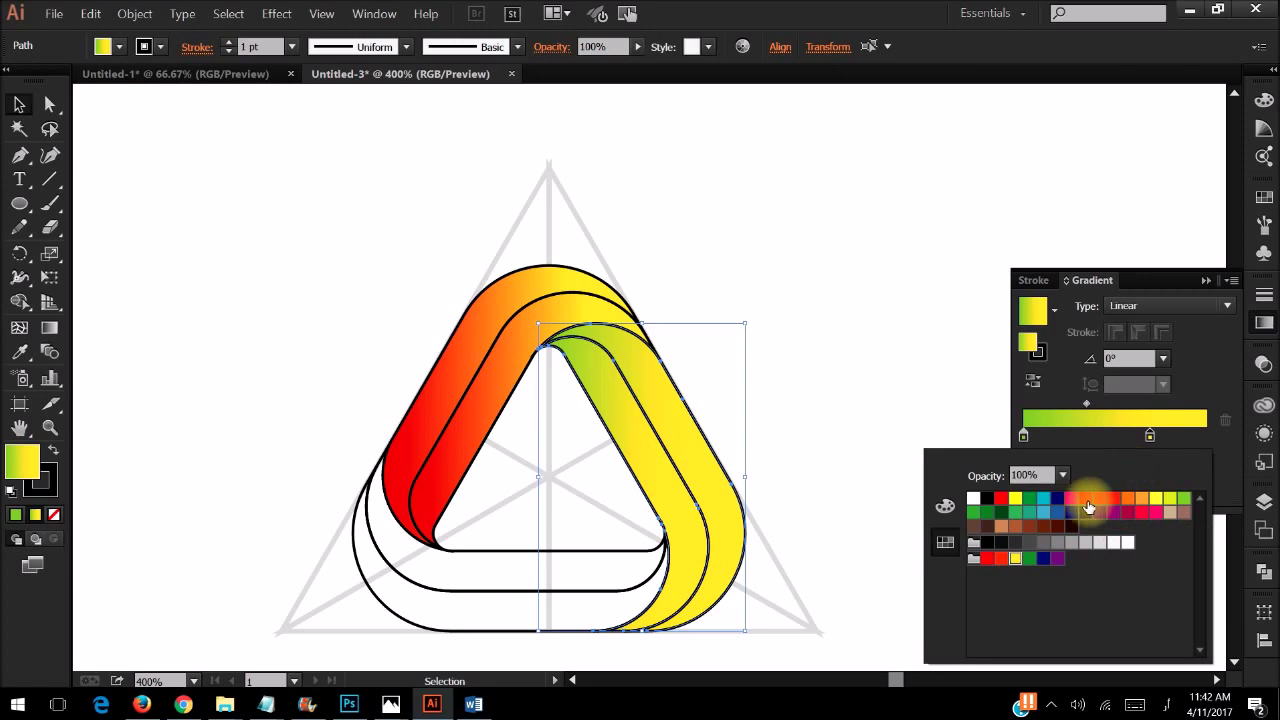
left_click(1043, 497)
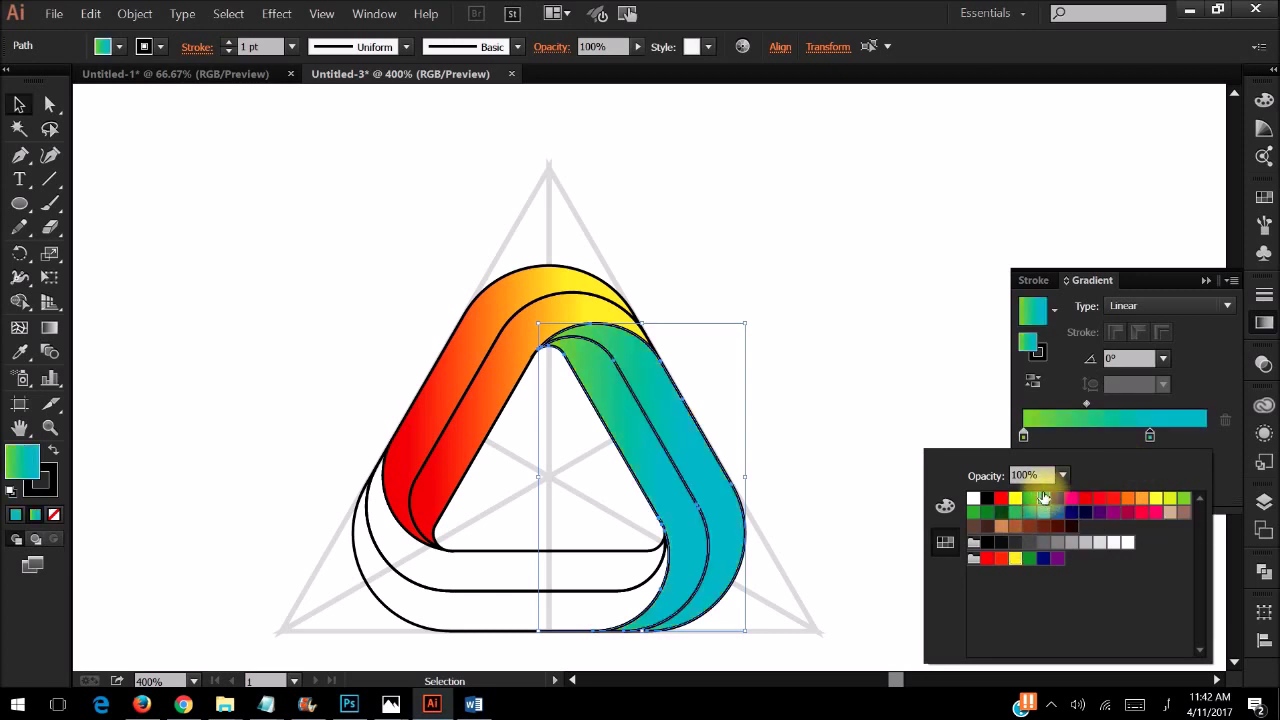
left_click(1036, 388)
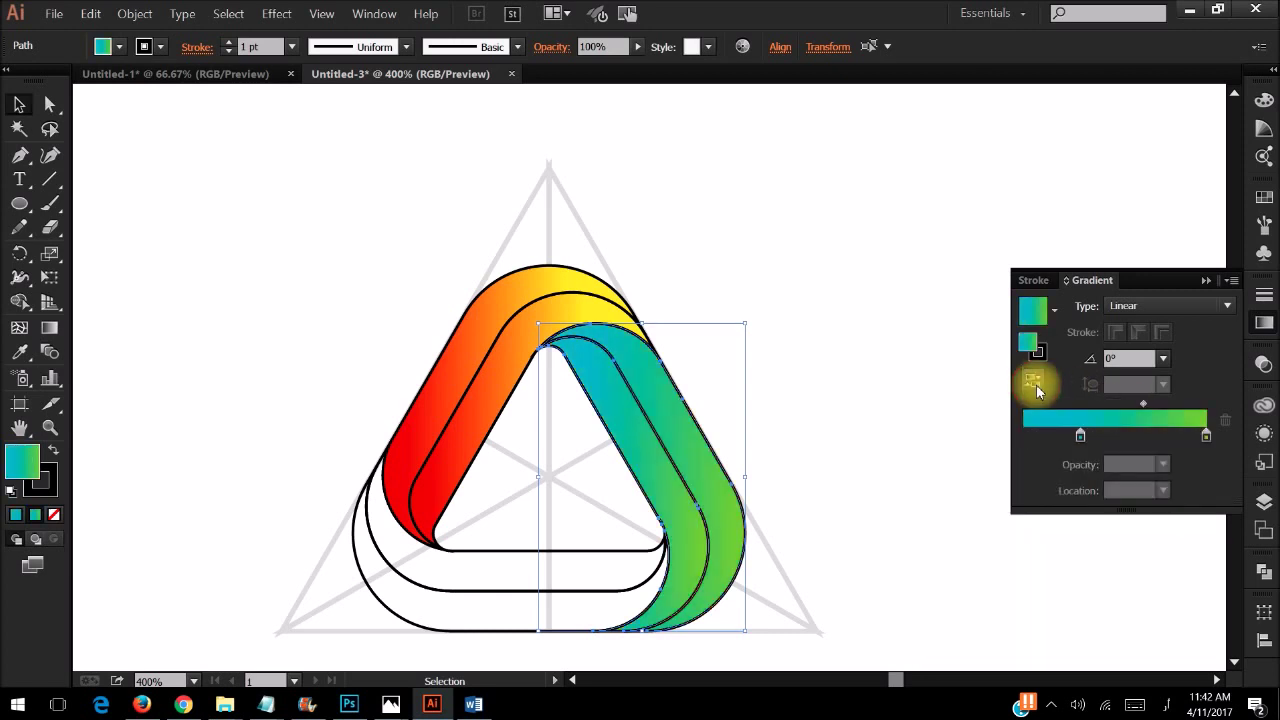
left_click(1036, 388)
left_click_drag(1149, 435, 1206, 435)
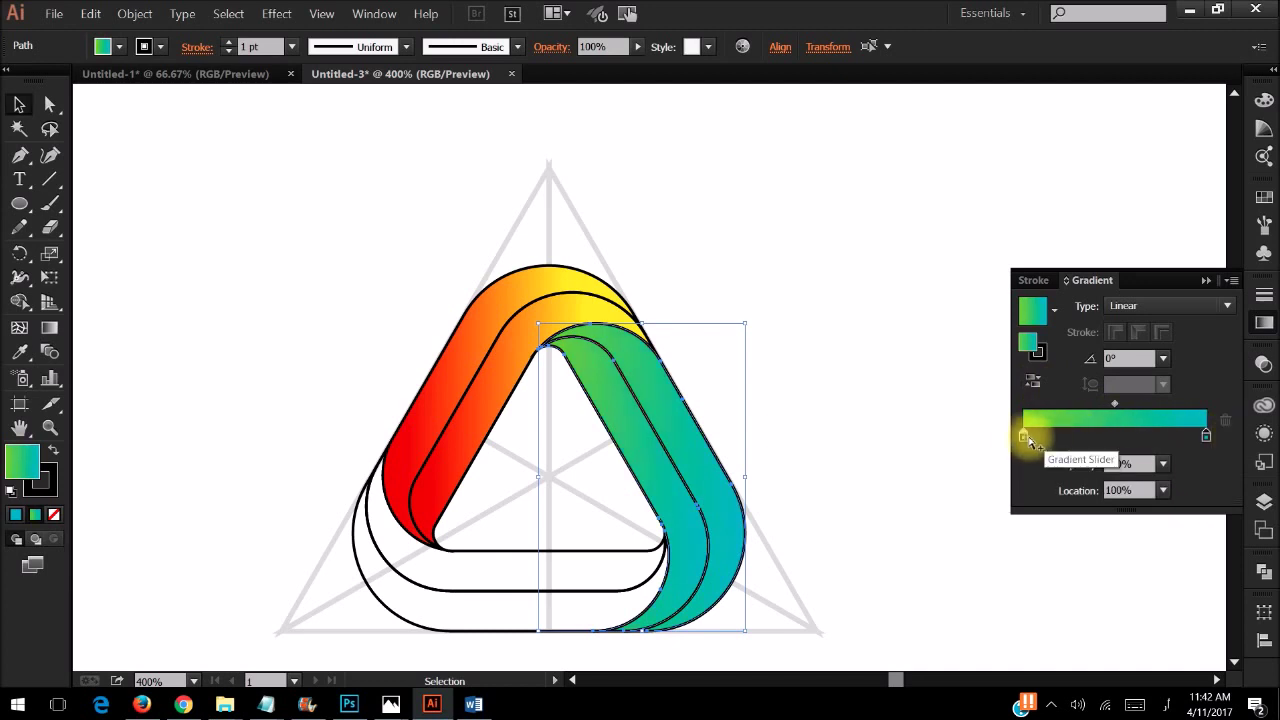
left_click_drag(1023, 435, 1065, 437)
- Give the bottom band a pink-to-dark-indigo gradient, nudging both stops into place
left_click(517, 571)
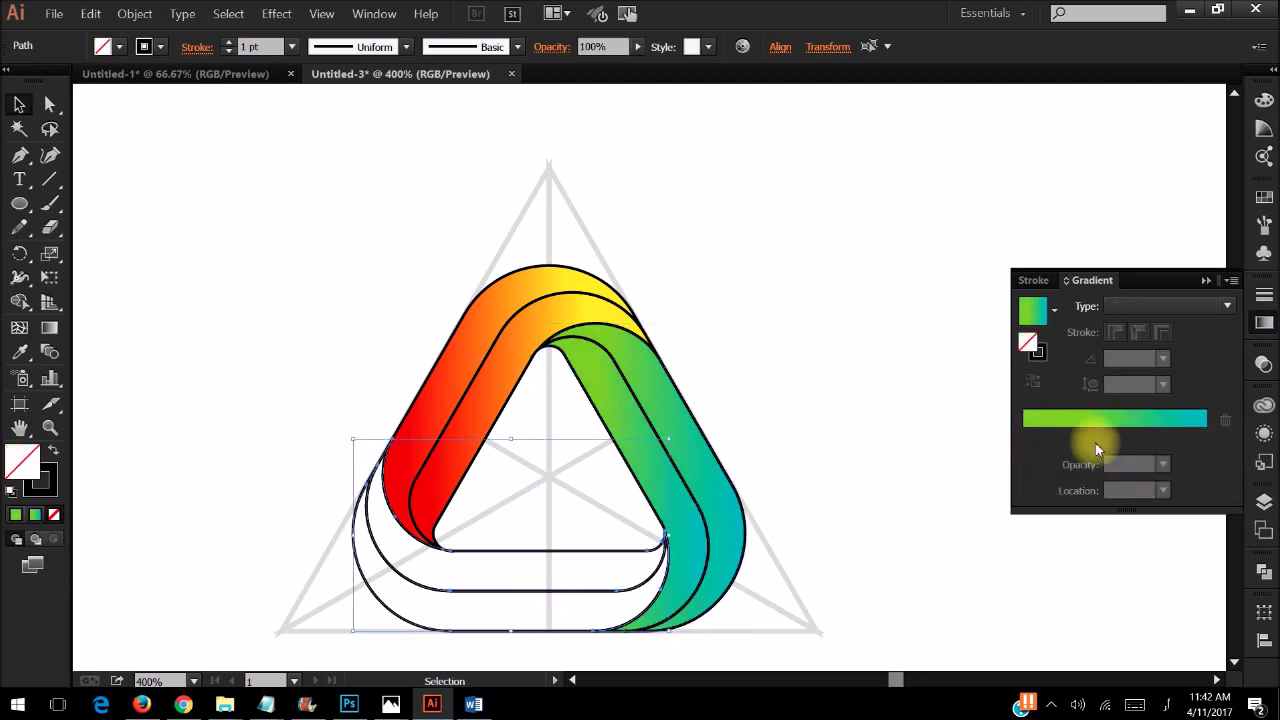
left_click(1086, 436)
double_click(1086, 436)
left_click(1155, 512)
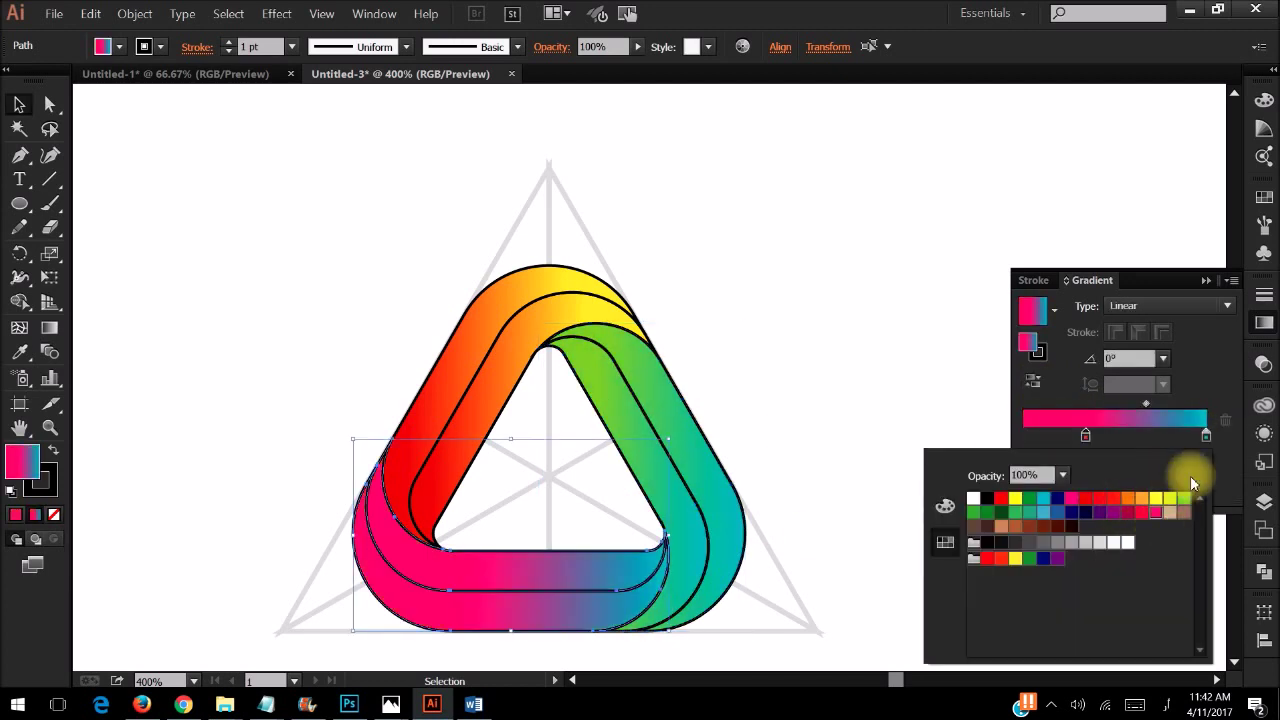
left_click_drag(1088, 437, 1057, 437)
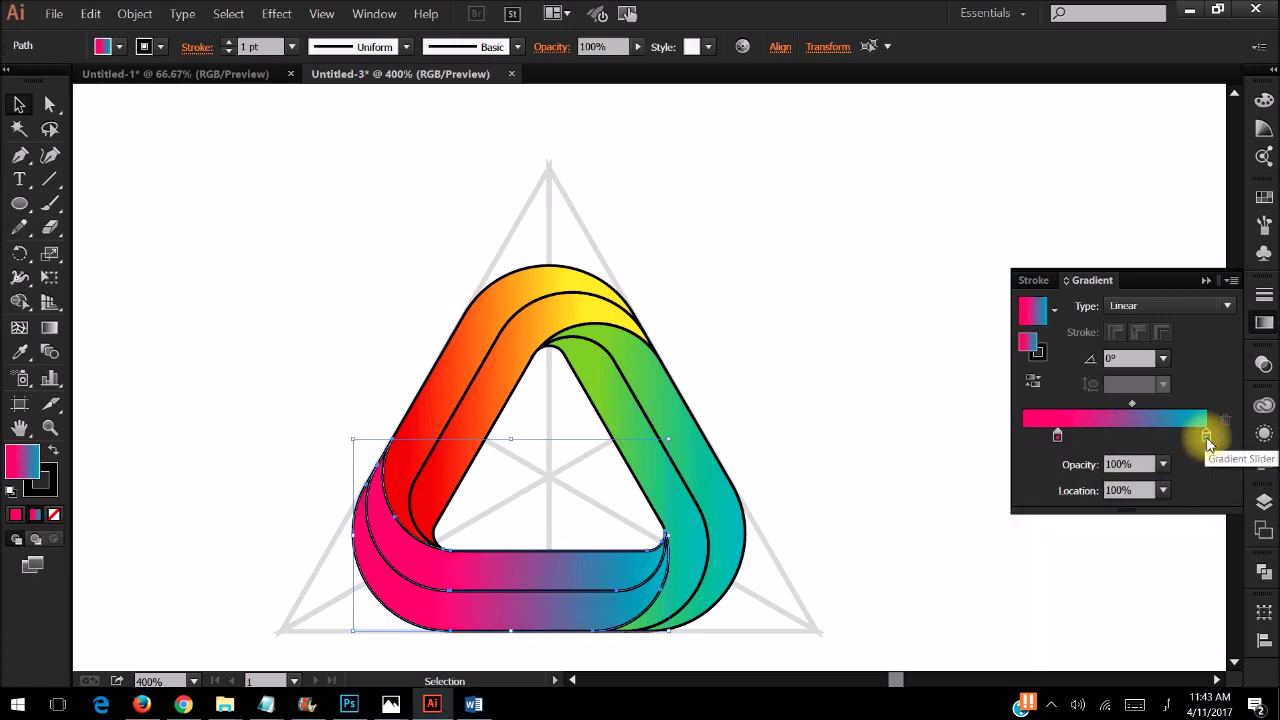
mouse_move(1206, 436)
left_mouse_down()
mouse_move(1141, 436)
mouse_move(1207, 437)
left_mouse_up()
double_click(1207, 437)
left_click(1084, 512)
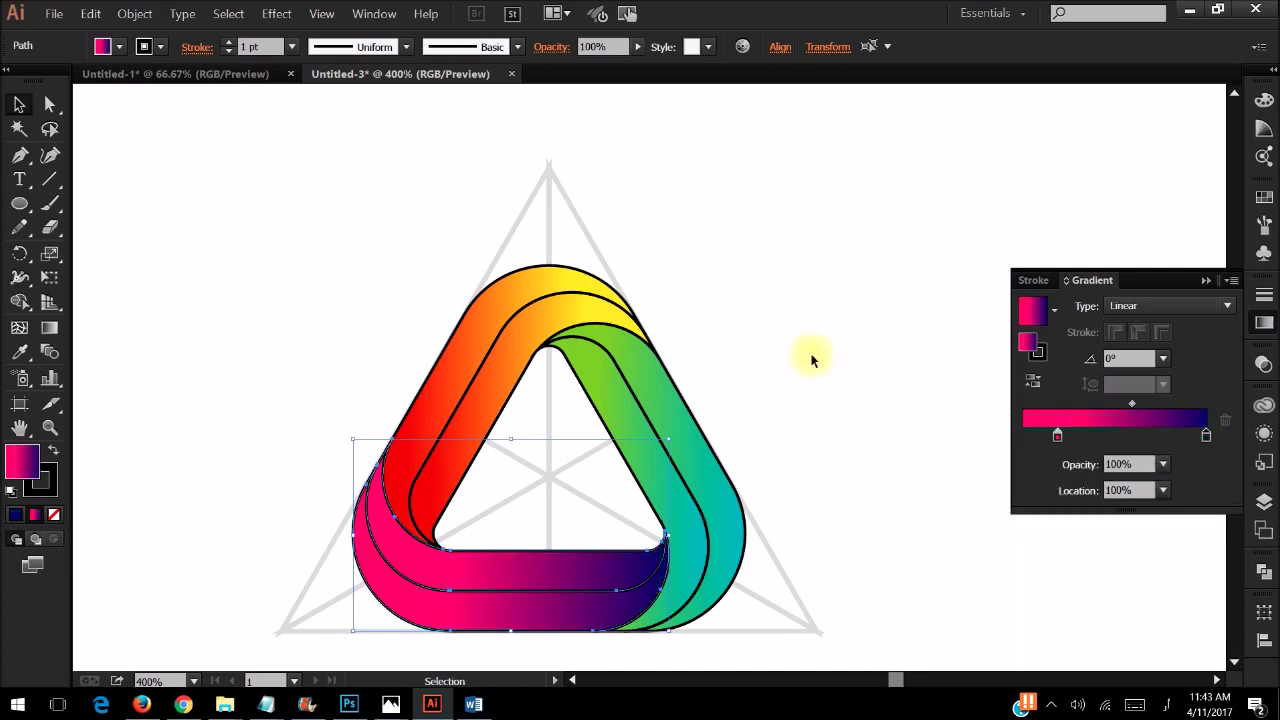
left_click(780, 330)
left_click(600, 250)
- Set the stroke to None, removing the black outlines from all bands
key("slash")
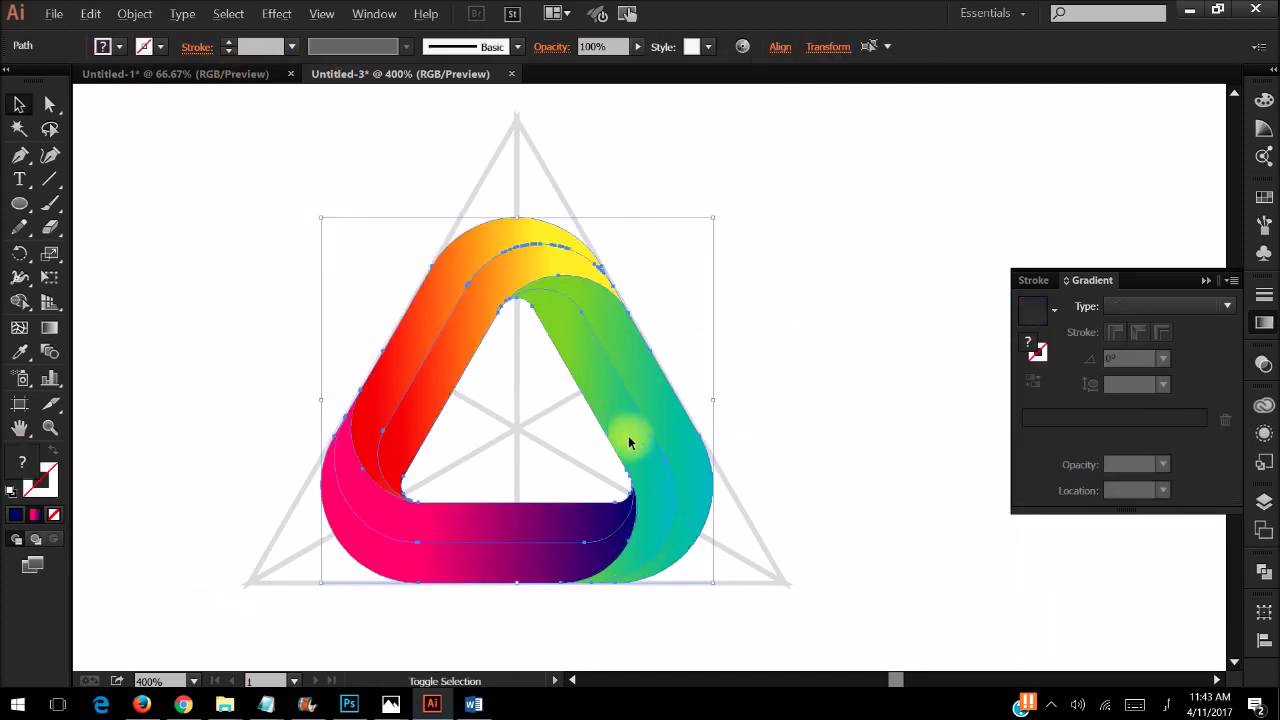
key("ctrl+plus")
left_click(724, 314)
key("ctrl+minus")
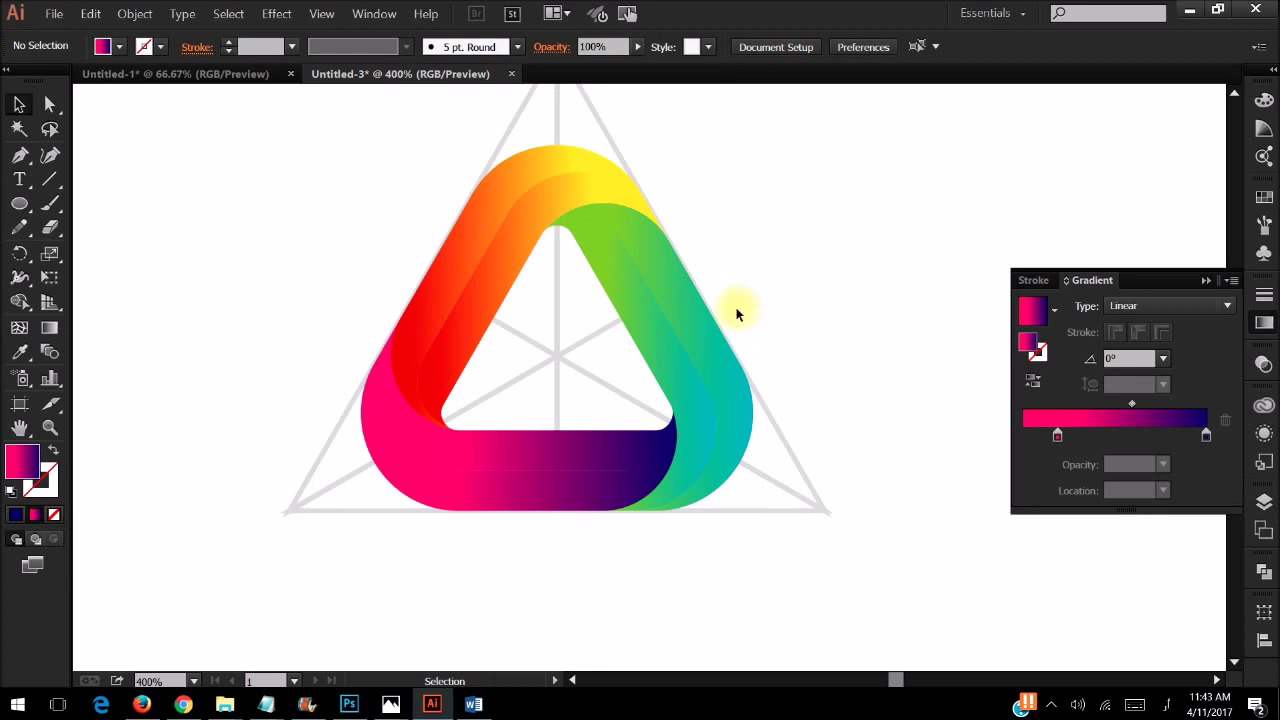
- Redraw the red-yellow gradient with the Gradient tool to run up the left band
left_click(503, 240)
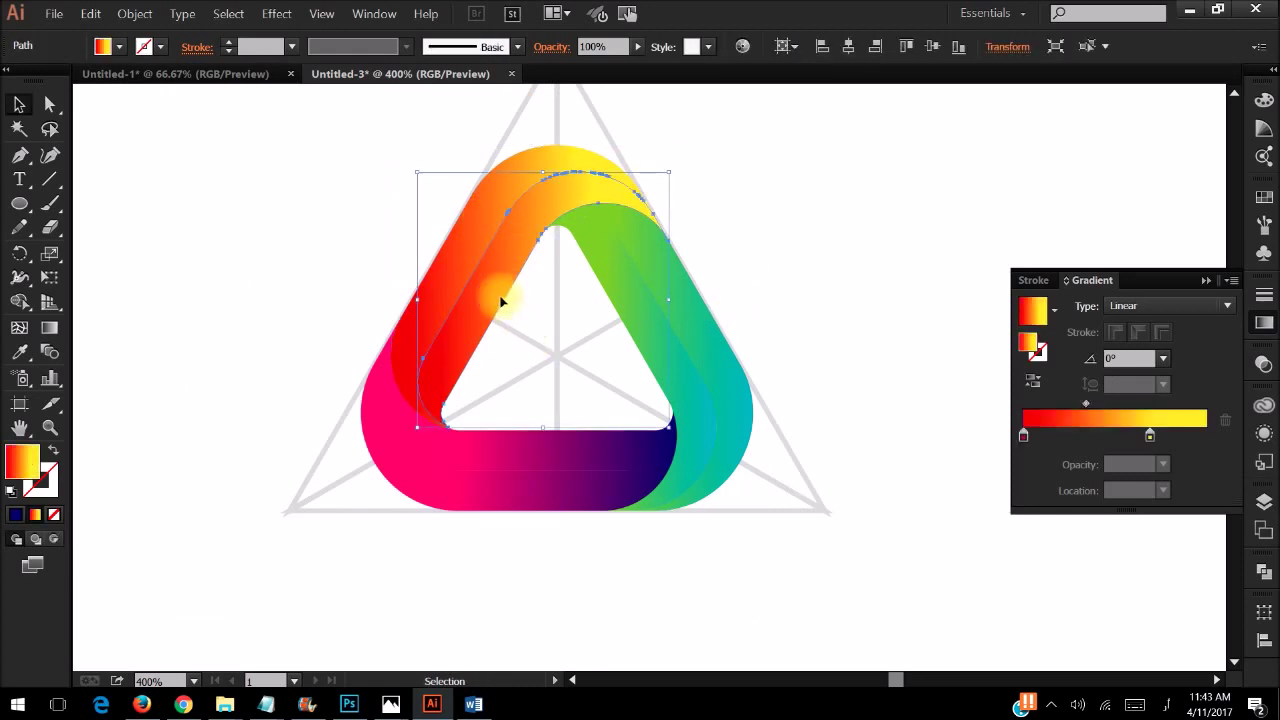
key("g")
key("v")
left_click(516, 274, "shift")
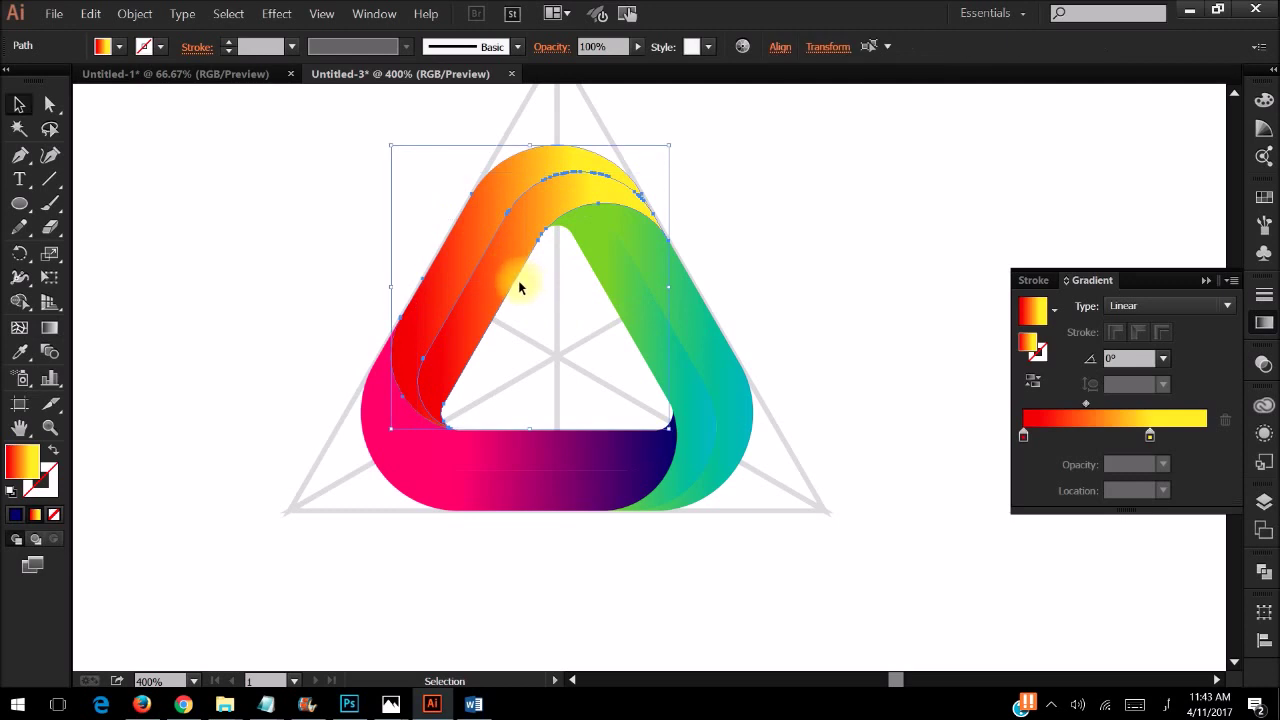
key("g")
left_click_drag(427, 353, 534, 178)
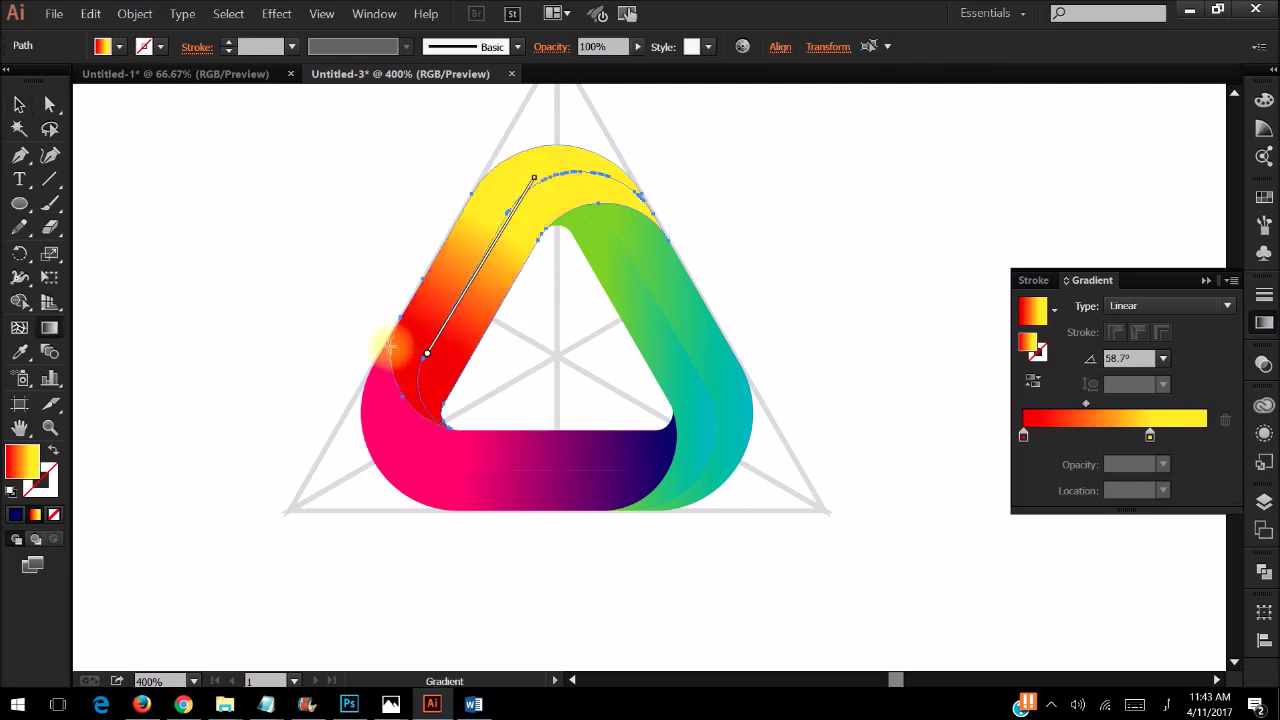
mouse_move(389, 346)
left_mouse_down()
mouse_move(531, 150)
mouse_move(528, 129)
left_mouse_up()
key("v")
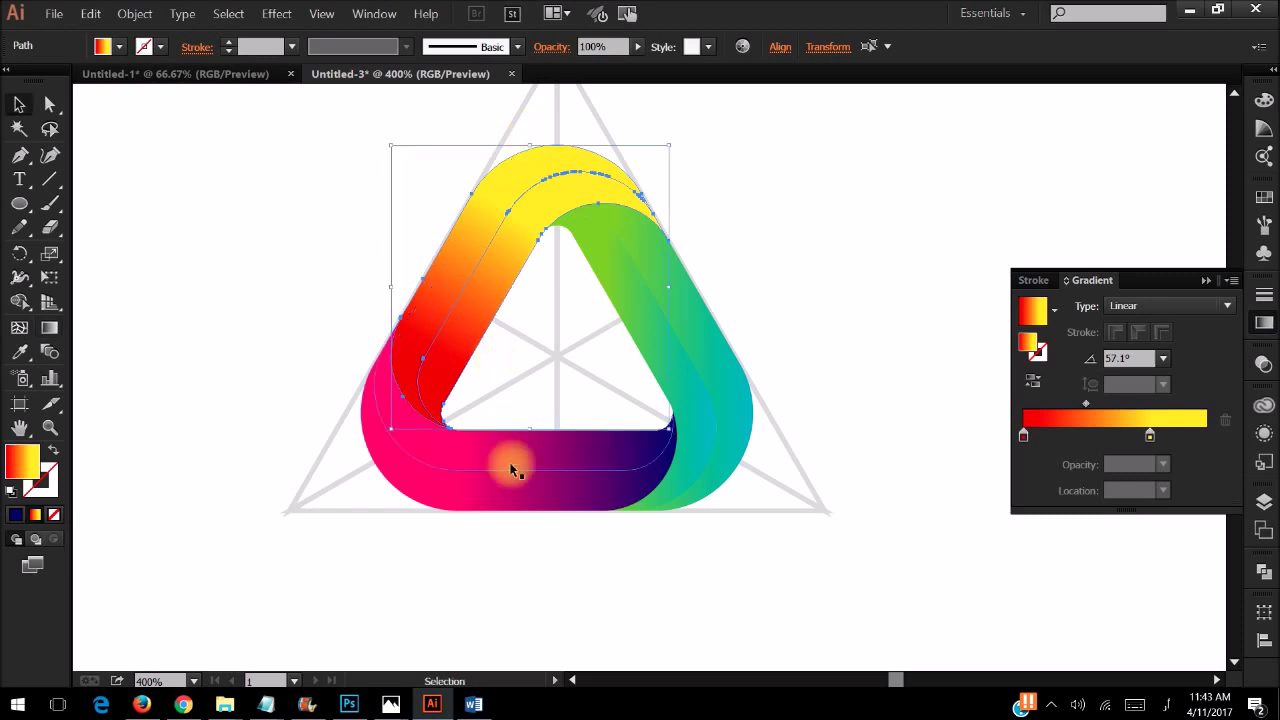
- Drag the green band's gradient to run along its length toward the bottom corner
left_click(623, 234)
key("g")
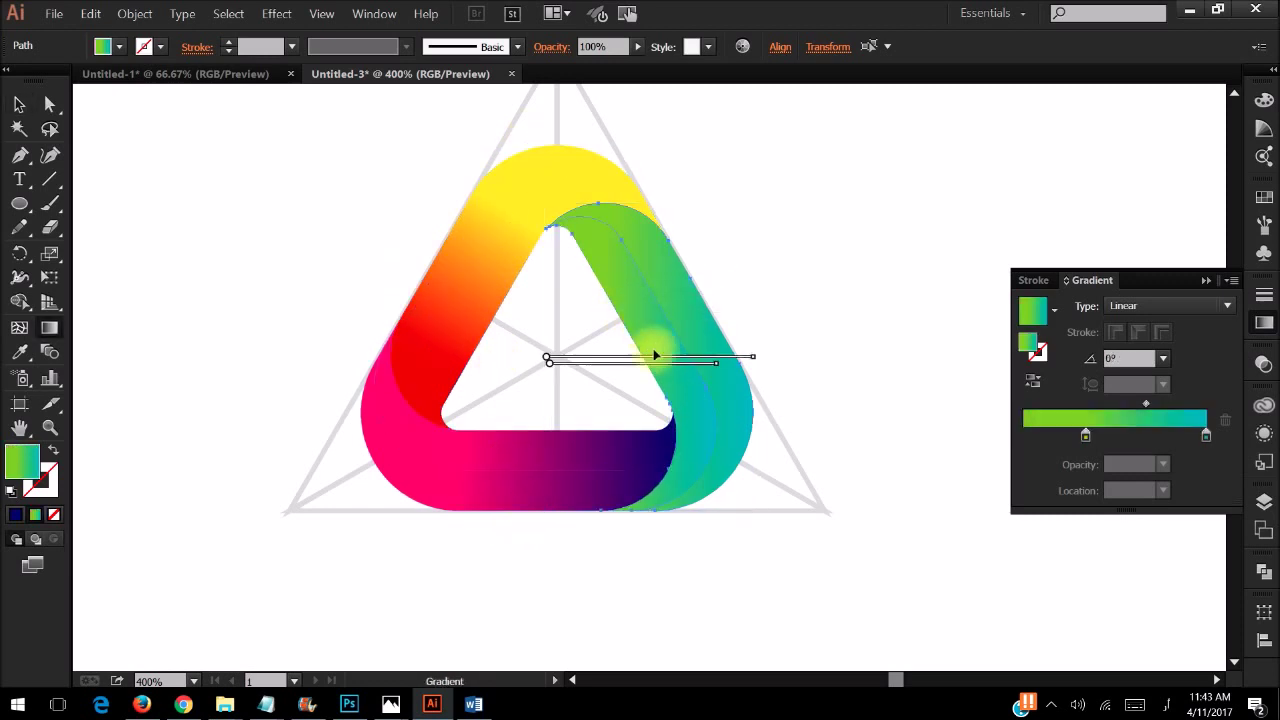
left_click_drag(604, 222, 718, 445)
key("v")
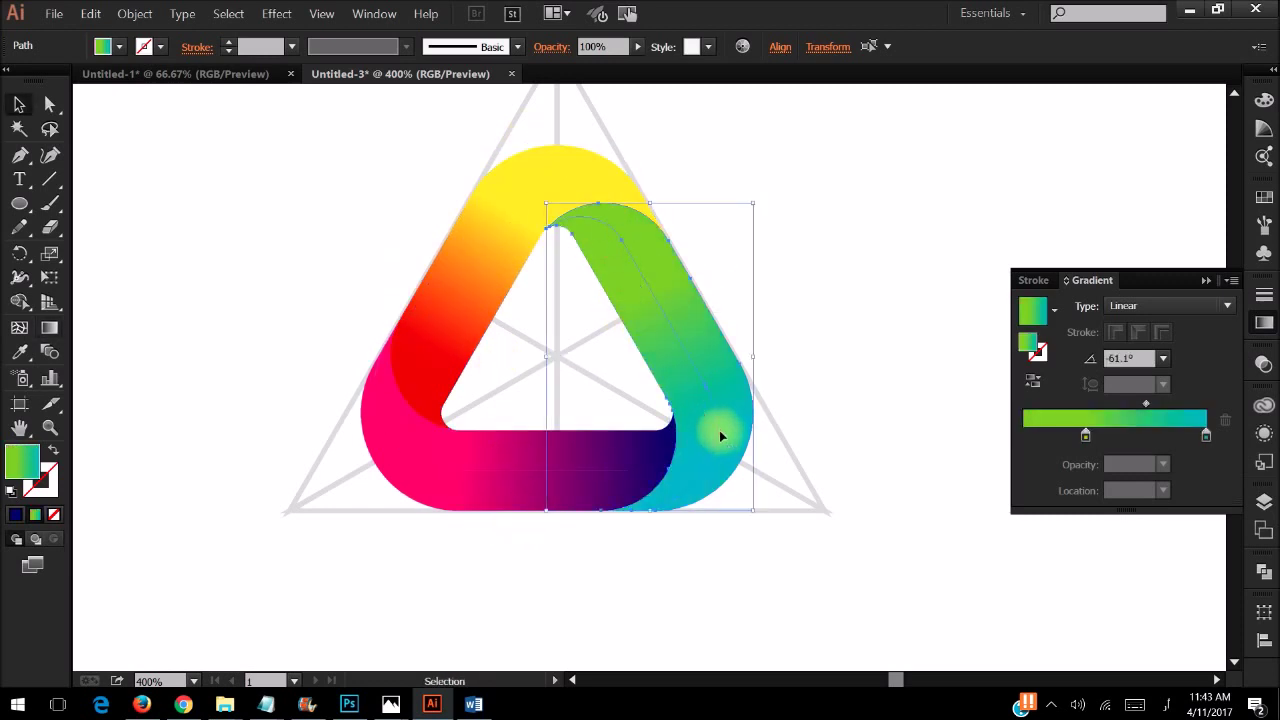
left_click(817, 357)
- Check each band's gradient direction and shift the green band's start toward its top
left_click(510, 285)
key("g")
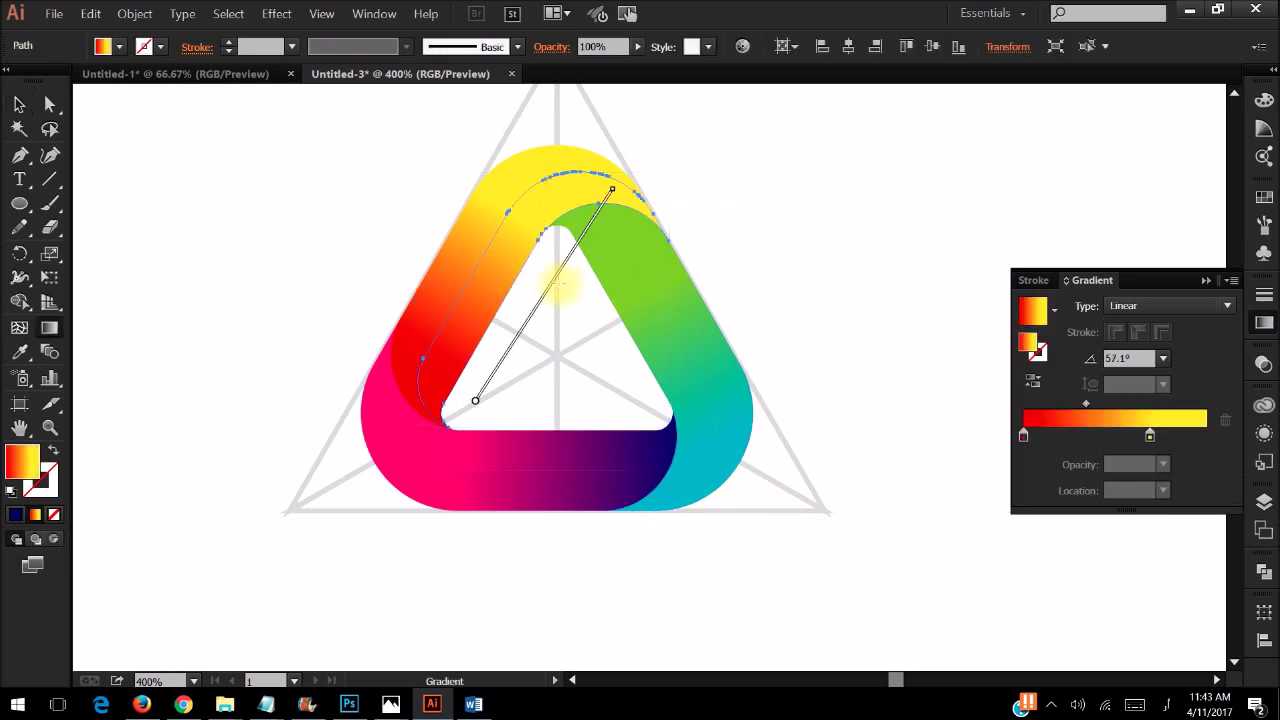
key("v")
left_click(530, 448)
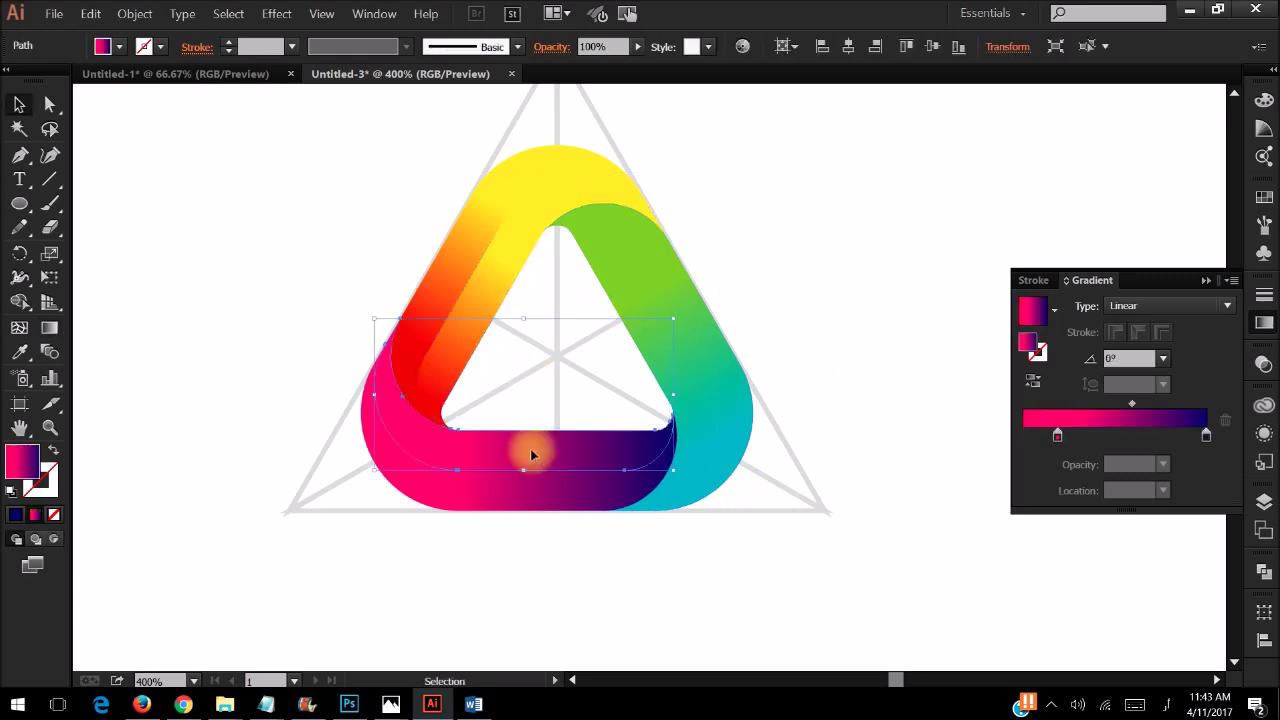
key("g")
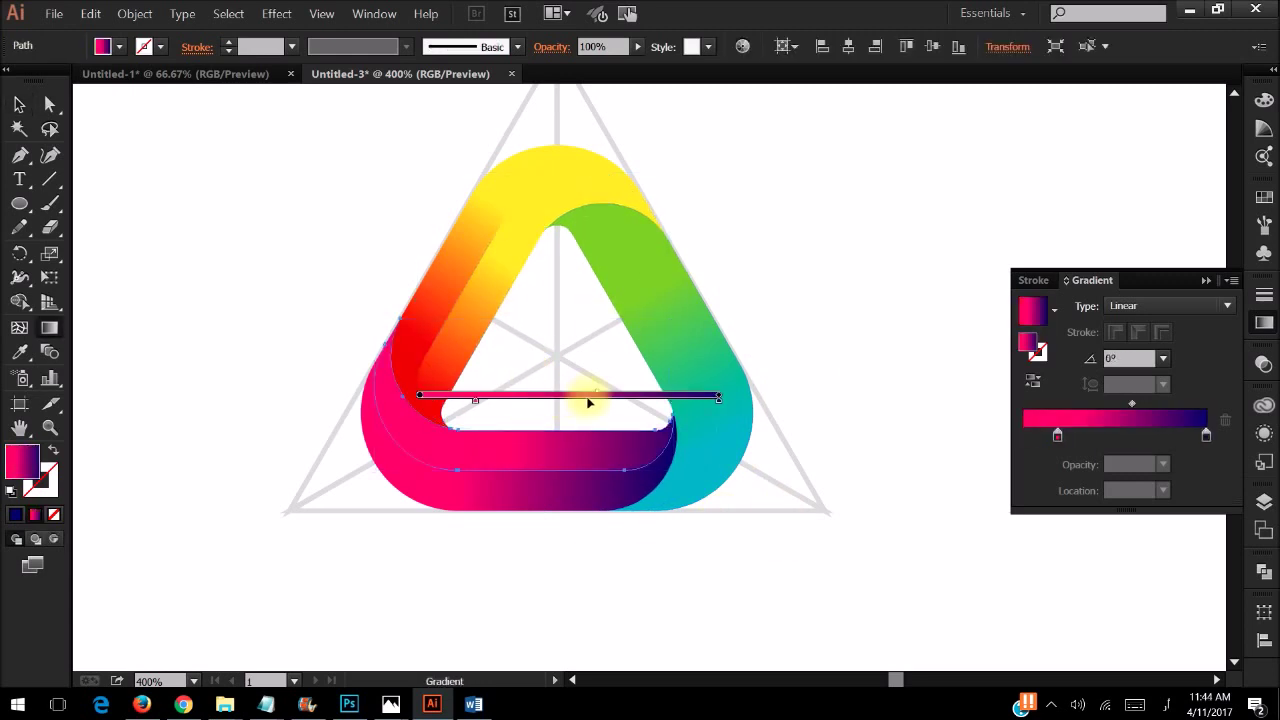
key("v")
left_click(668, 348)
key("g")
left_click_drag(635, 372, 597, 335)
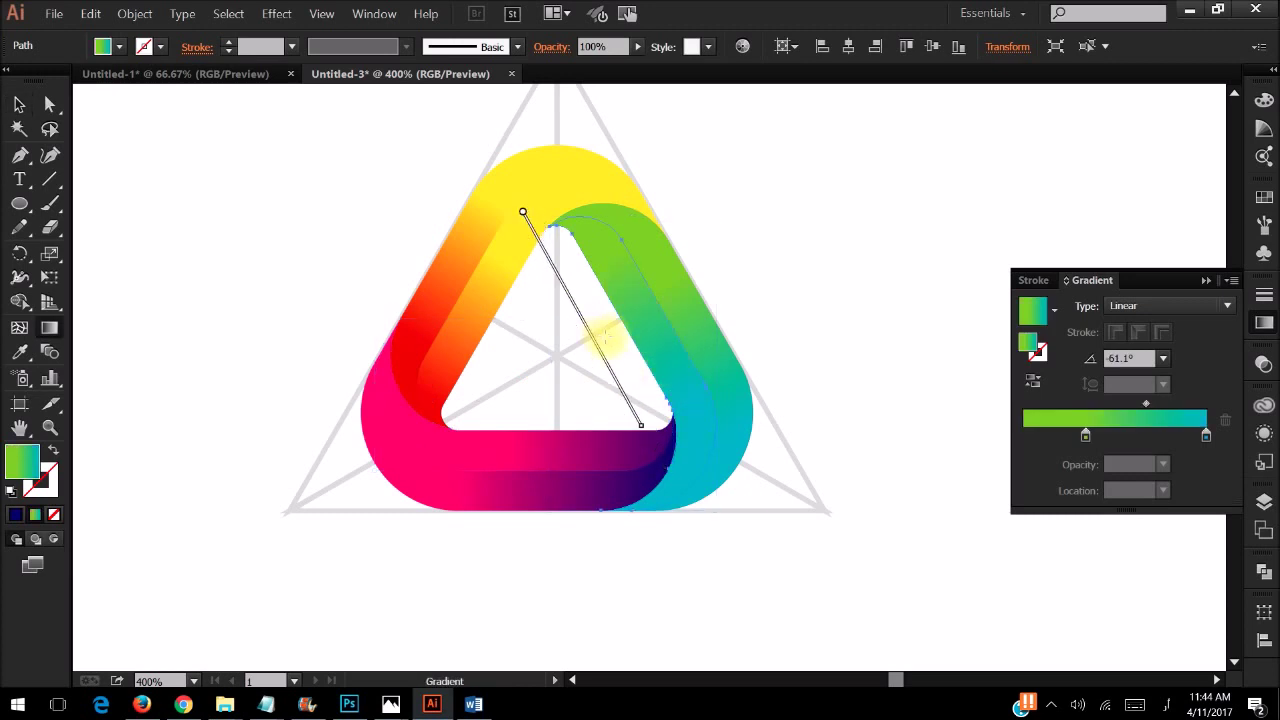
key("v")
left_click(777, 343)
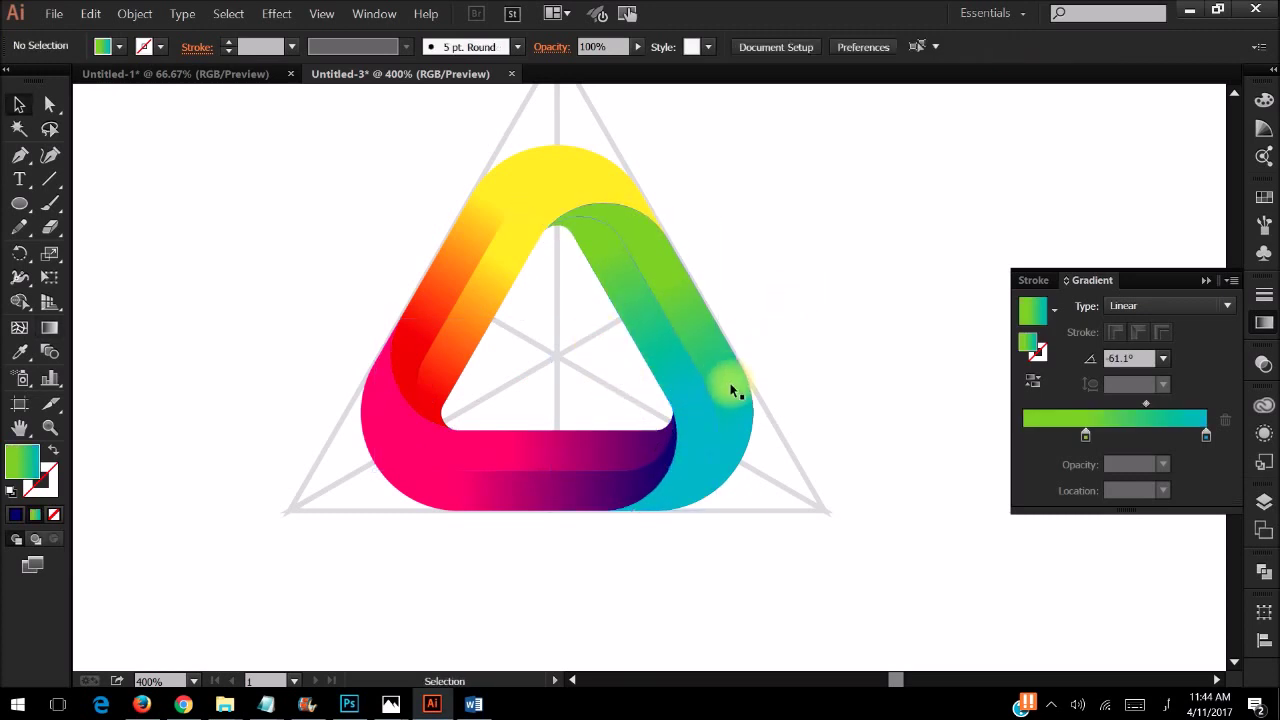
- On the green band copy, move the left gradient stop to the start and make it black
left_click(633, 302)
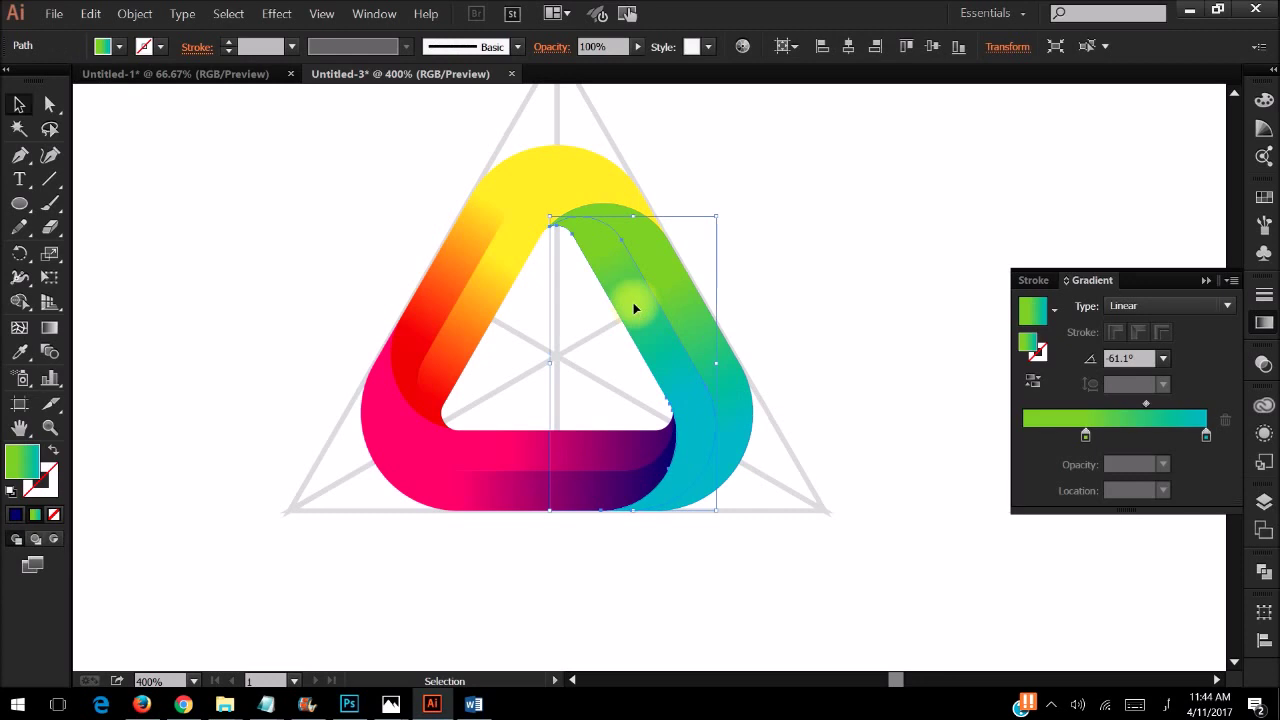
left_click_drag(1085, 436, 1020, 436)
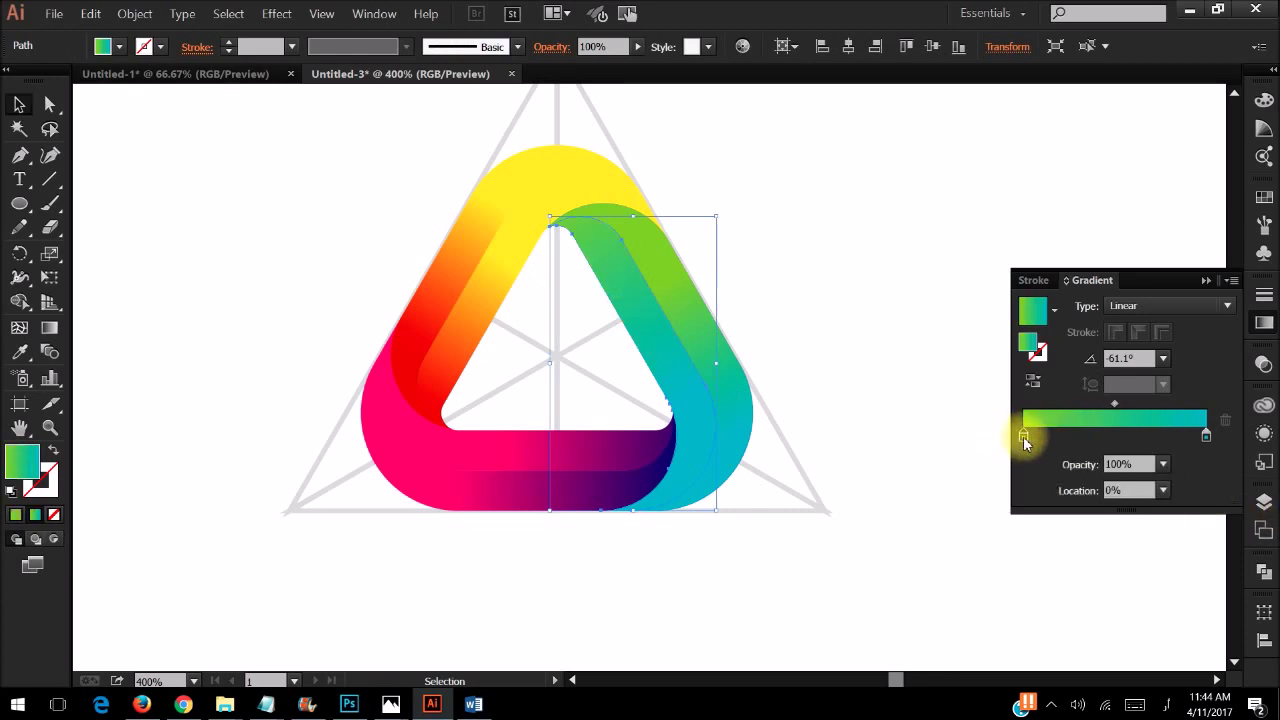
double_click(1023, 436)
left_click(1001, 498)
left_click(987, 498)
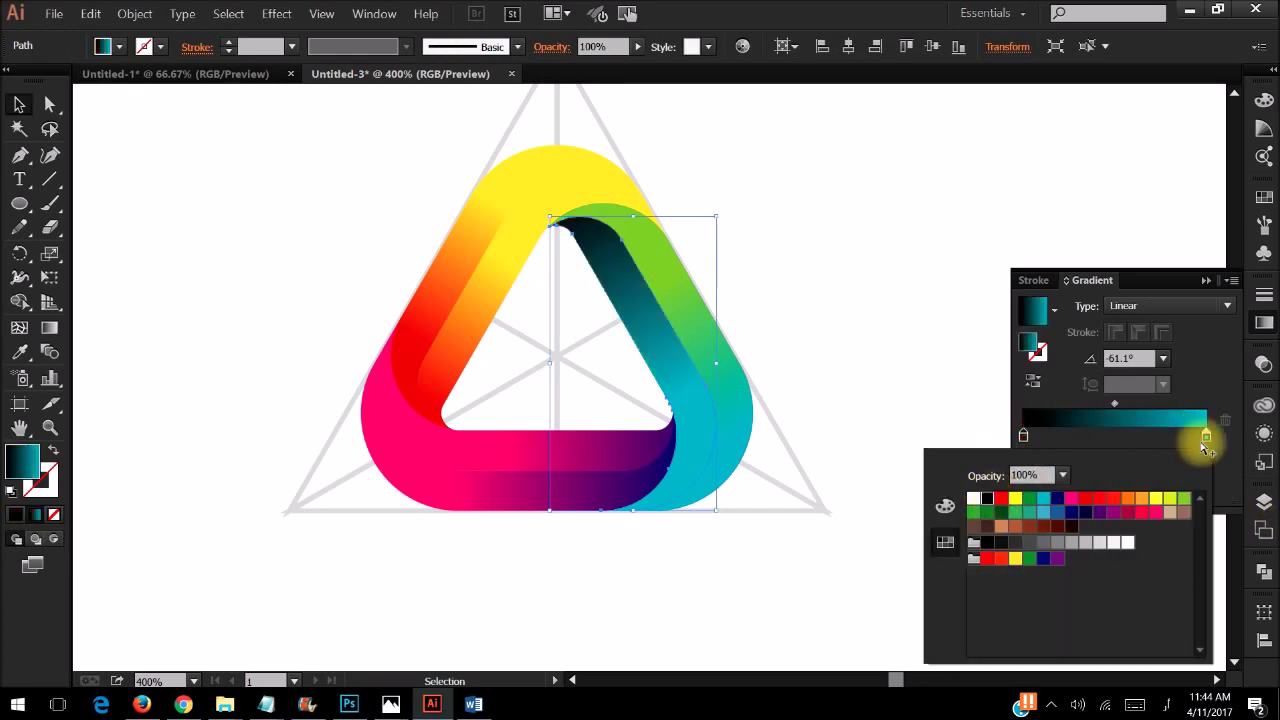
- Make the right gradient stop black at 0% opacity for a black-to-transparent shading strip
left_click(1206, 440)
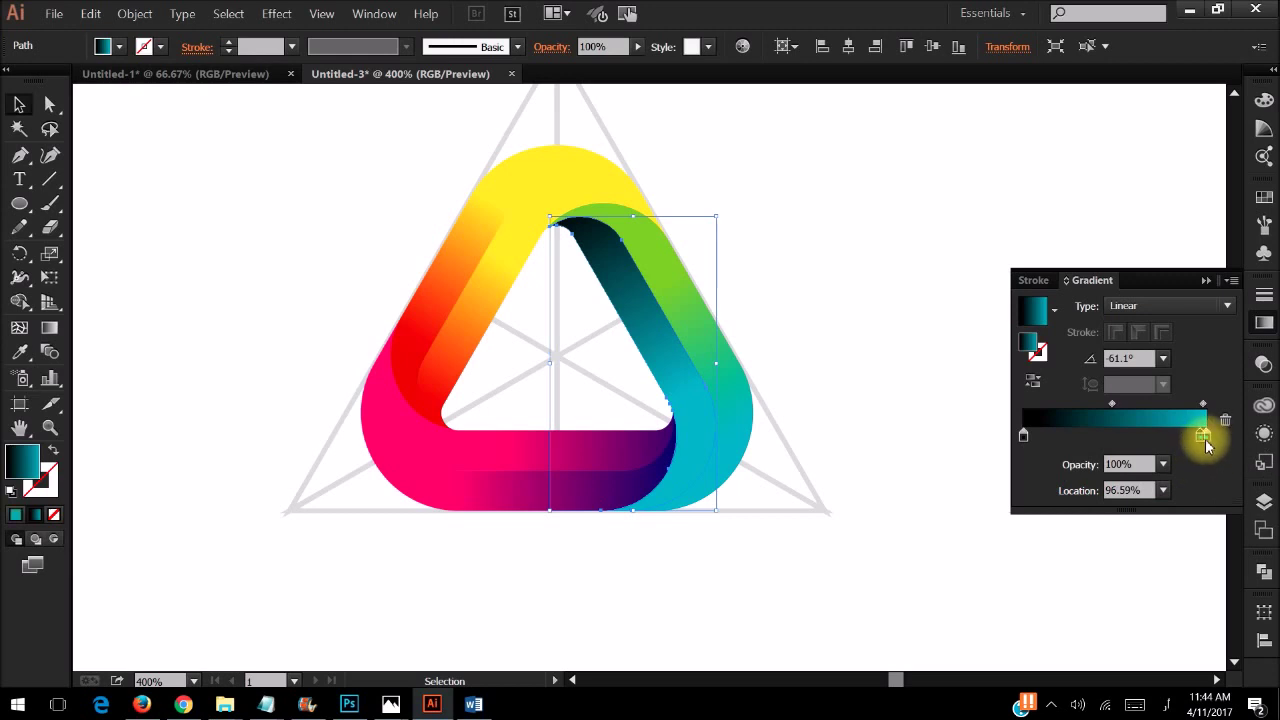
double_click(1207, 440)
left_click(987, 498)
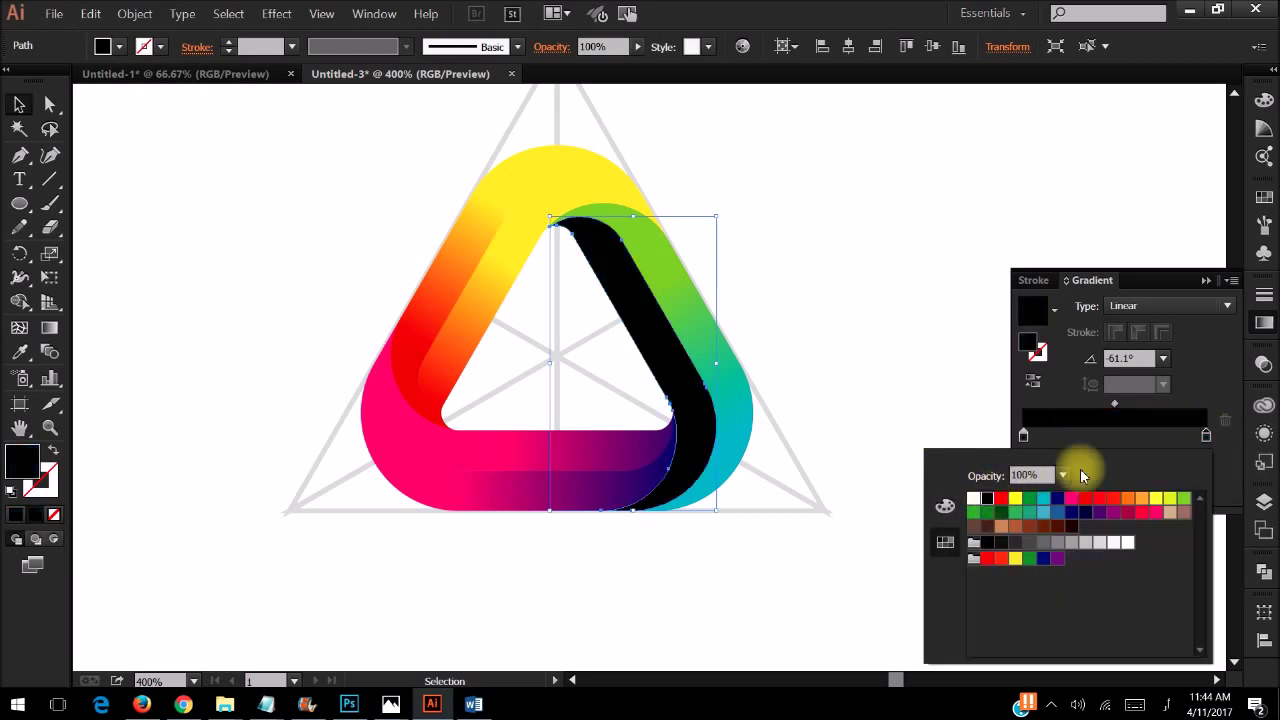
left_click(1062, 475)
left_click(1086, 236)
left_click(793, 403)
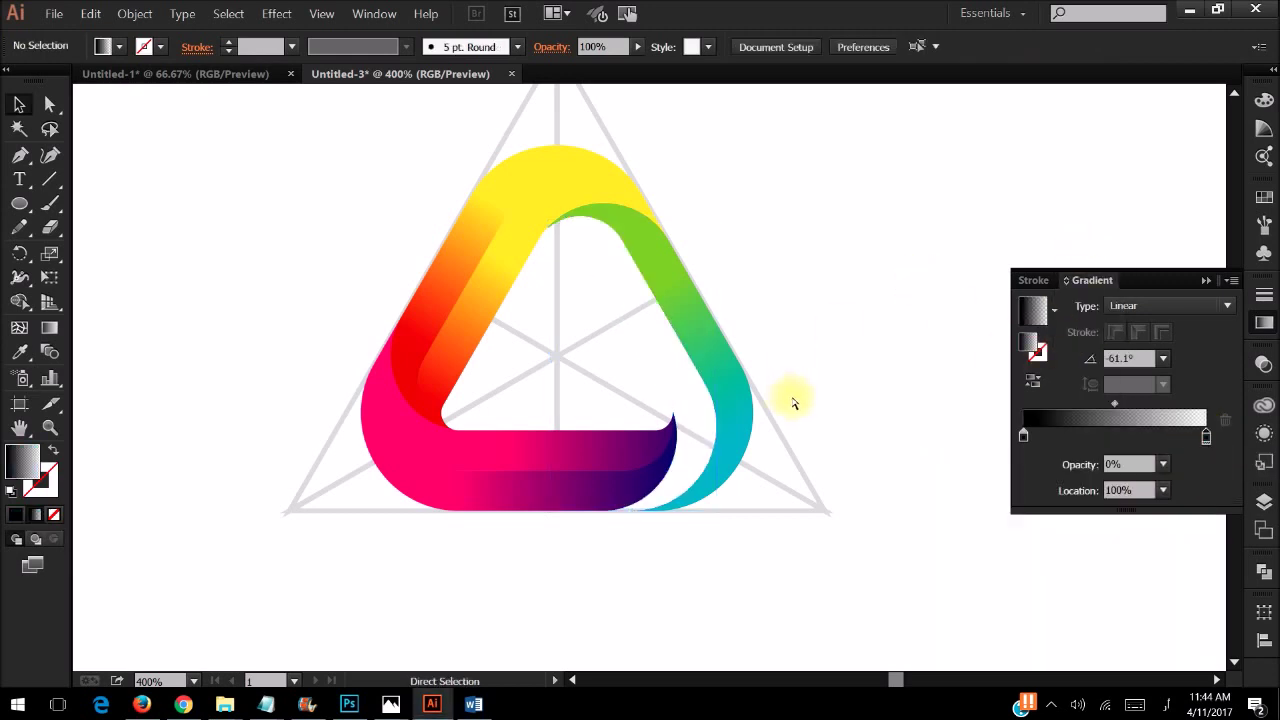
key("ctrl+f")
key("ctrl+z")
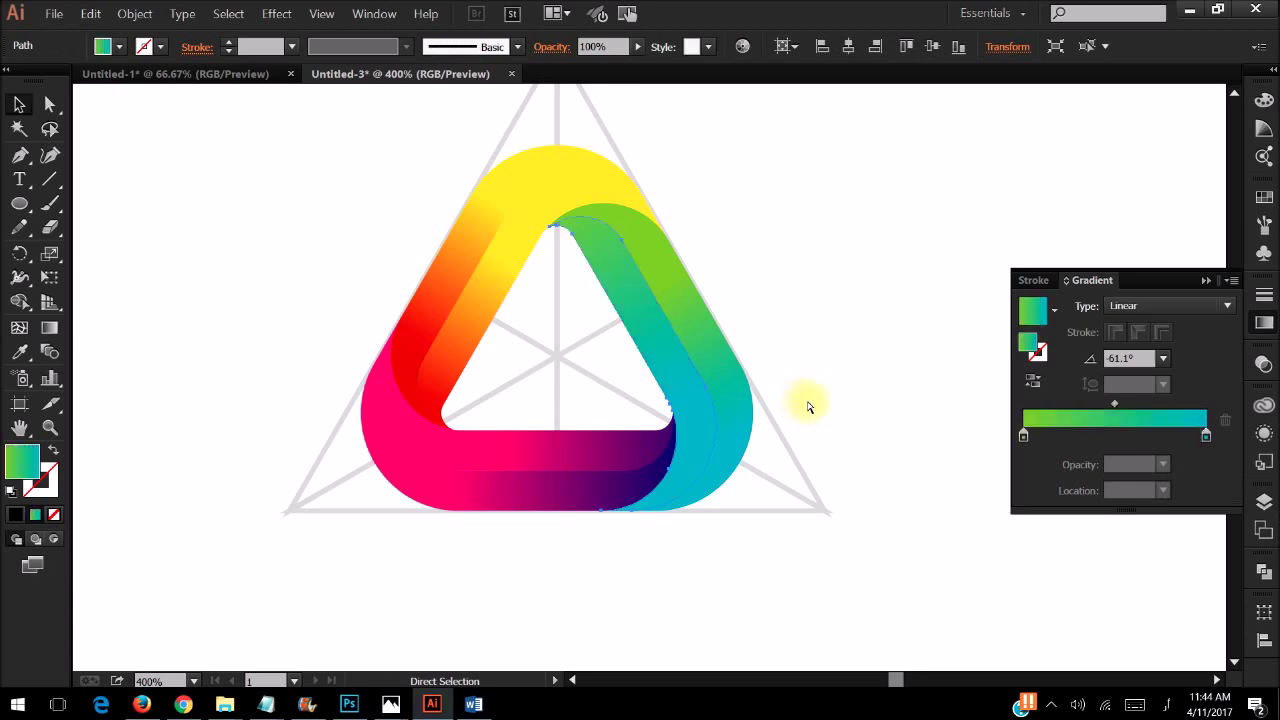
key("ctrl+z")
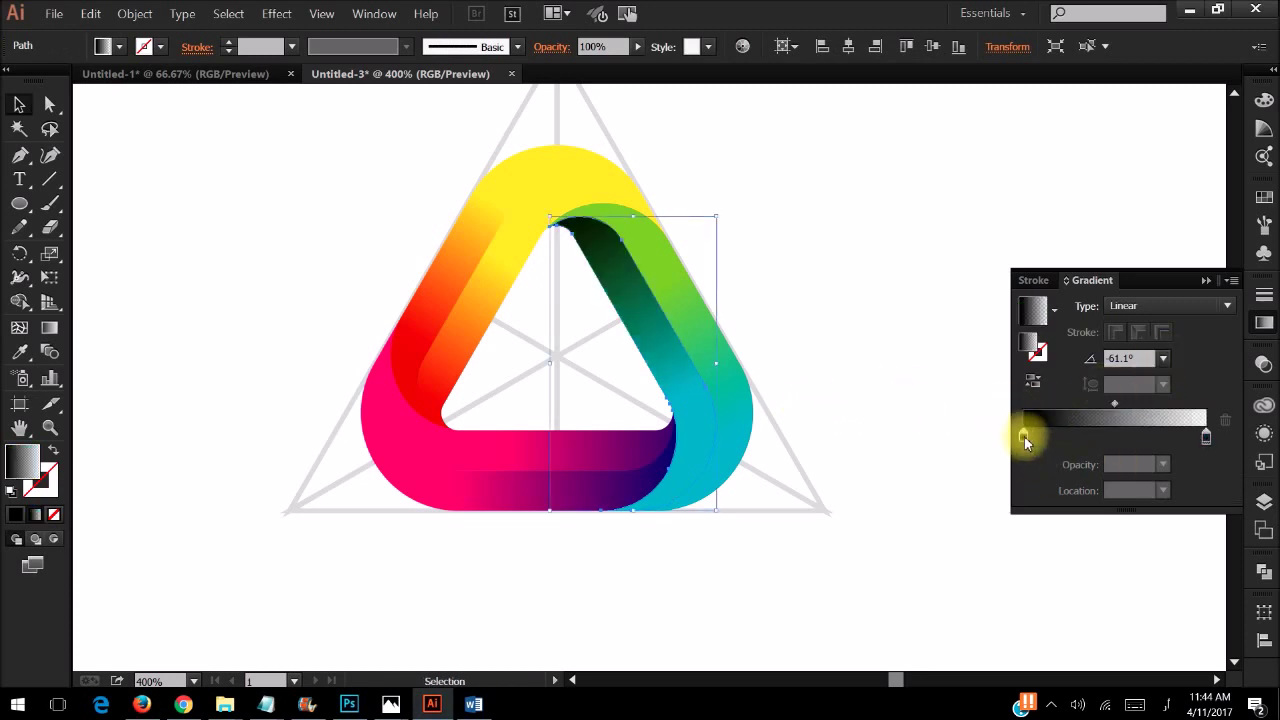
- Lower the shading strip's opacity to 48% in Transparency
left_click(1264, 363)
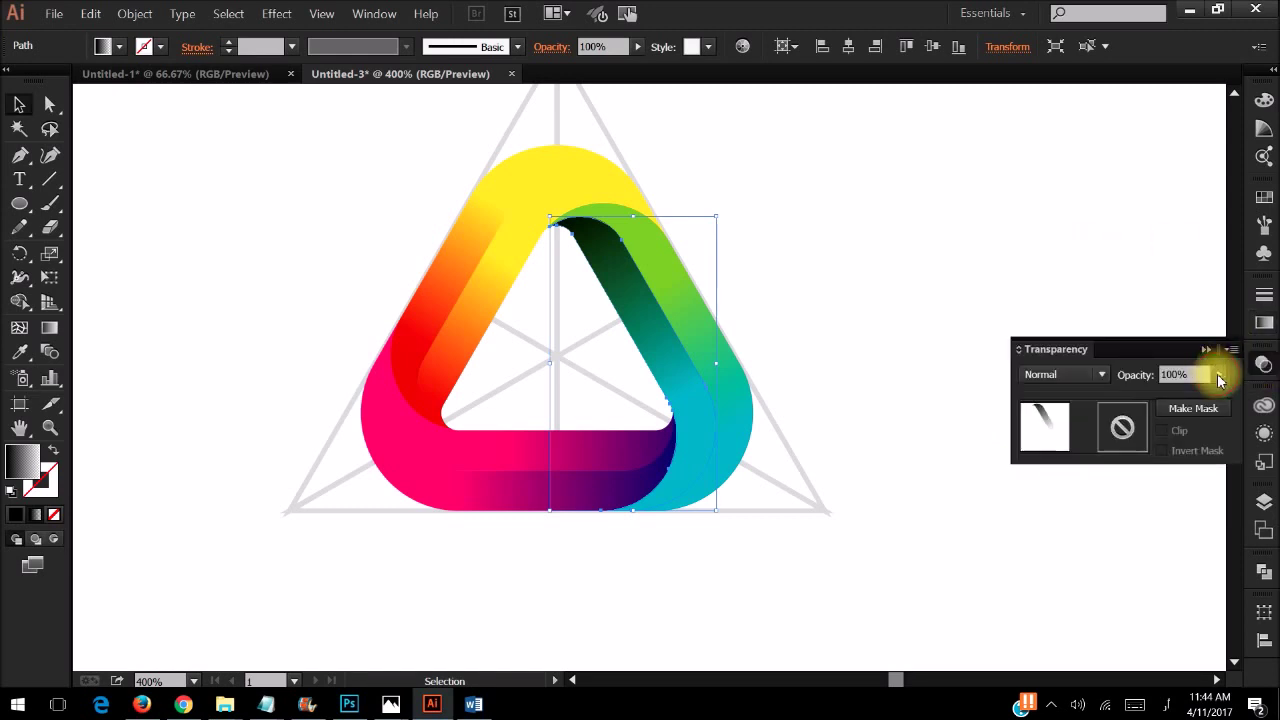
left_click(1219, 377)
left_click_drag(1171, 400, 1108, 378)
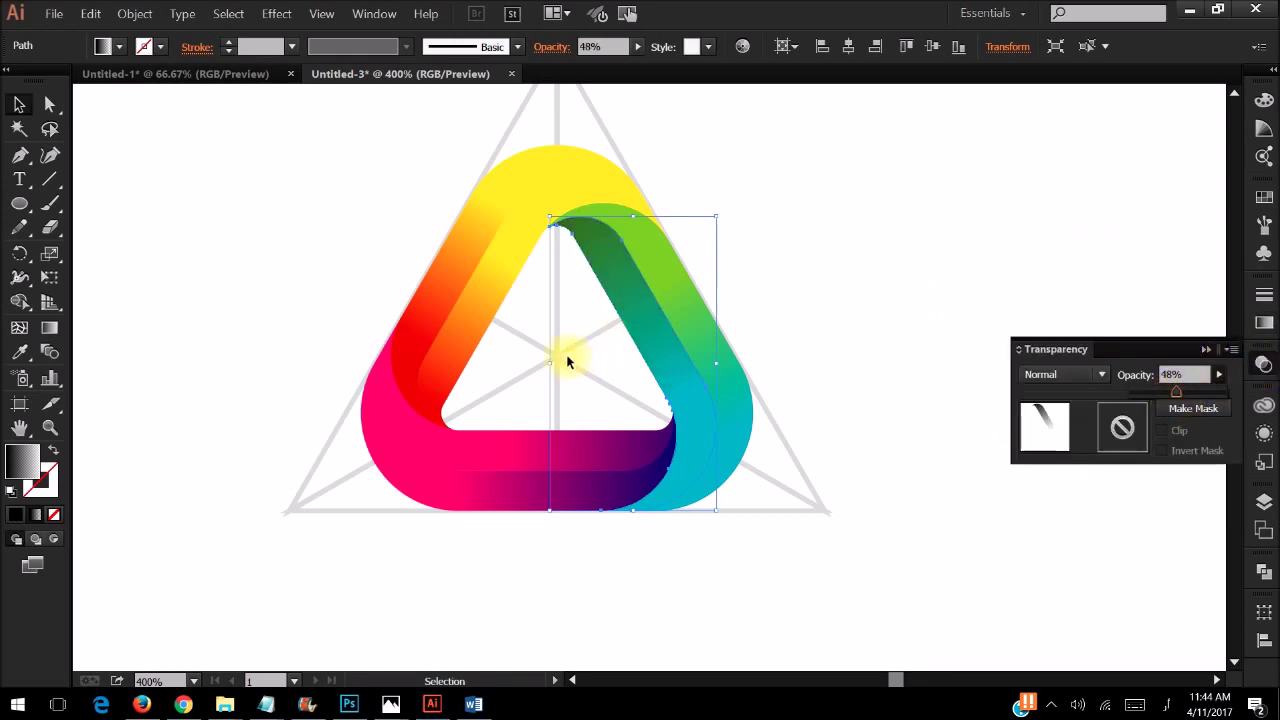
left_click(143, 149)
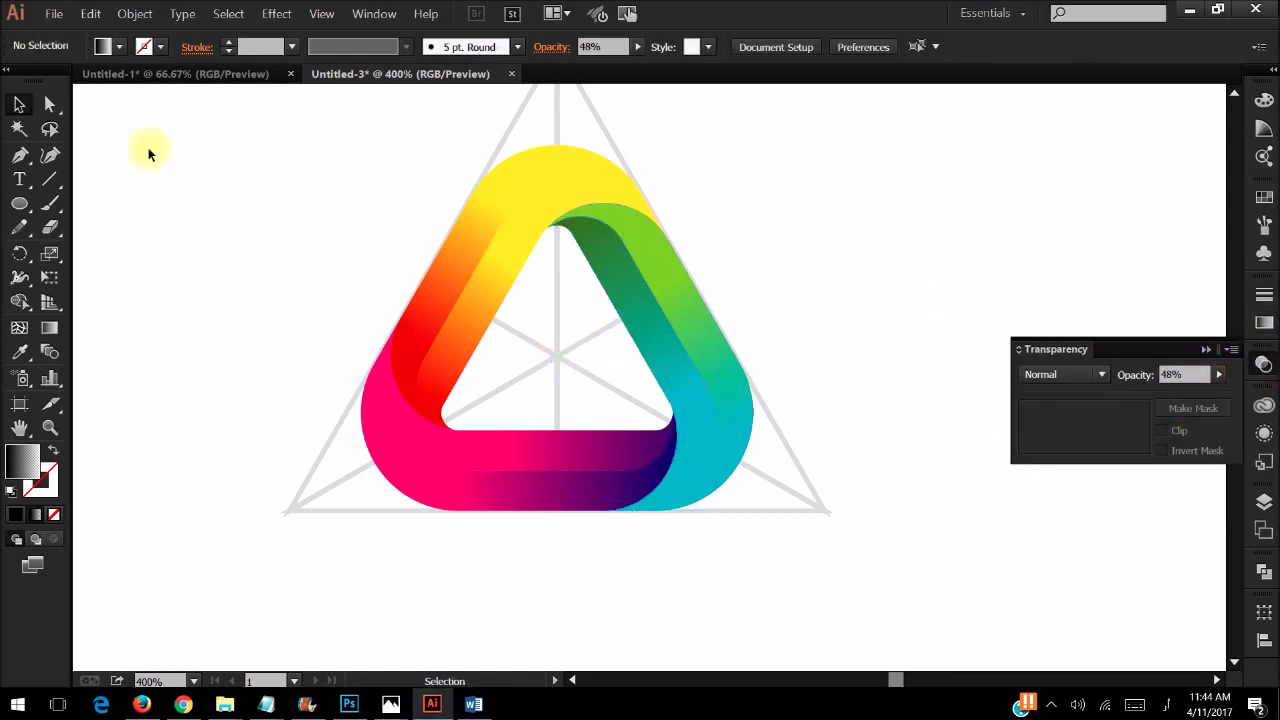
- Rotate a 120° copy of the shading strip onto the left leg, then repeat it onto the bottom leg
left_click(651, 320)
key("r")
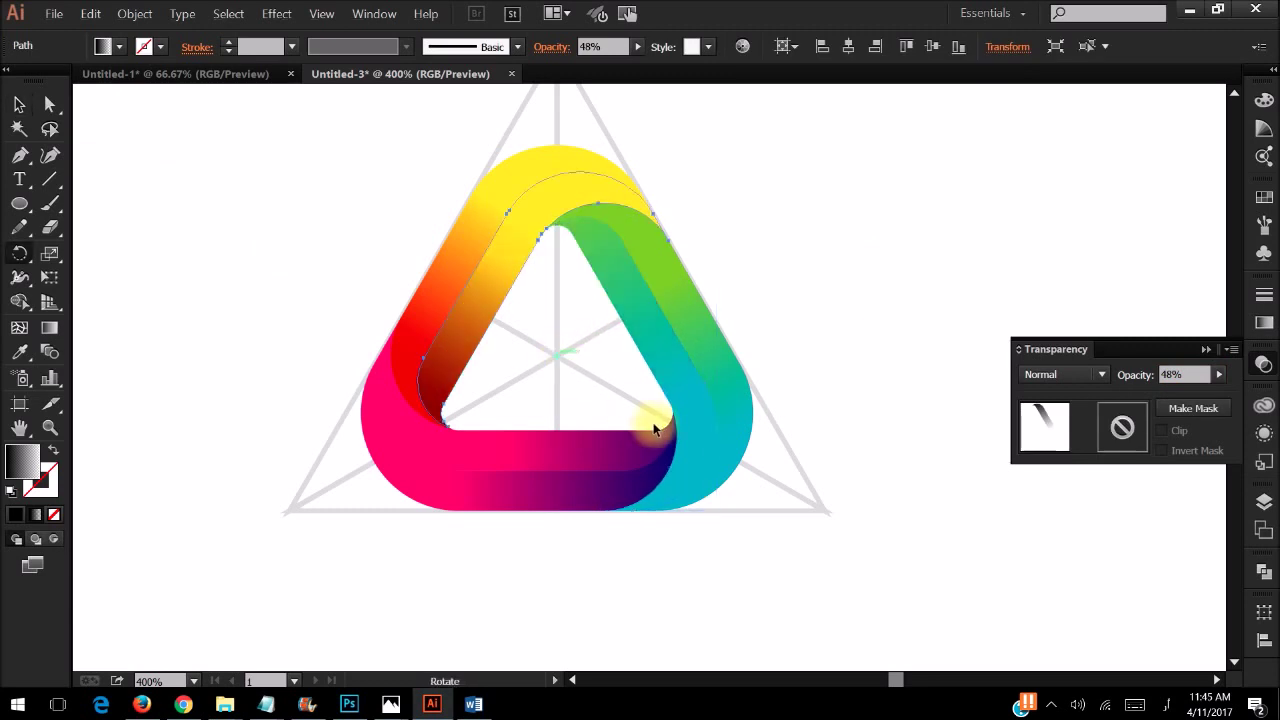
key("Return")
left_click(785, 430)
key("ctrl+d")
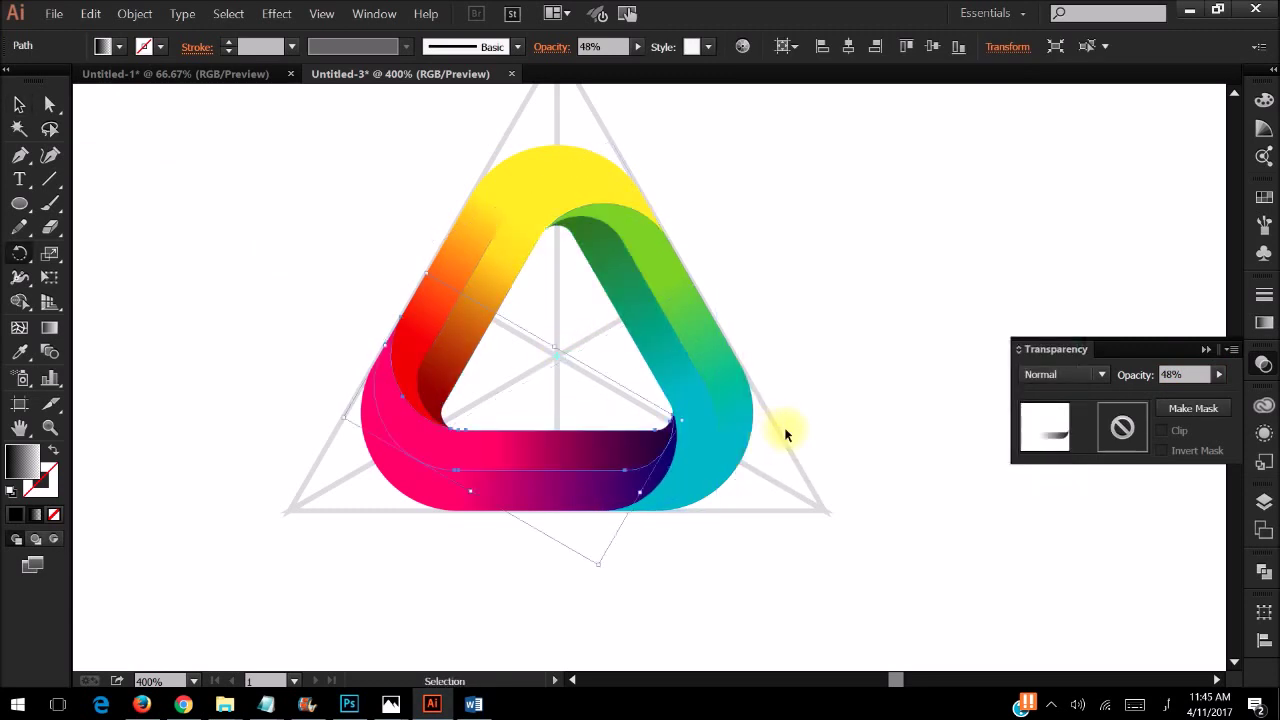
key("v")
left_click(785, 428)
scroll(812, 340, "down", 1)
scroll(812, 340, "down", 1)
- Move the whole ribbon triangle left, clear of the grey guide lines
left_click_drag(516, 226, 750, 452)
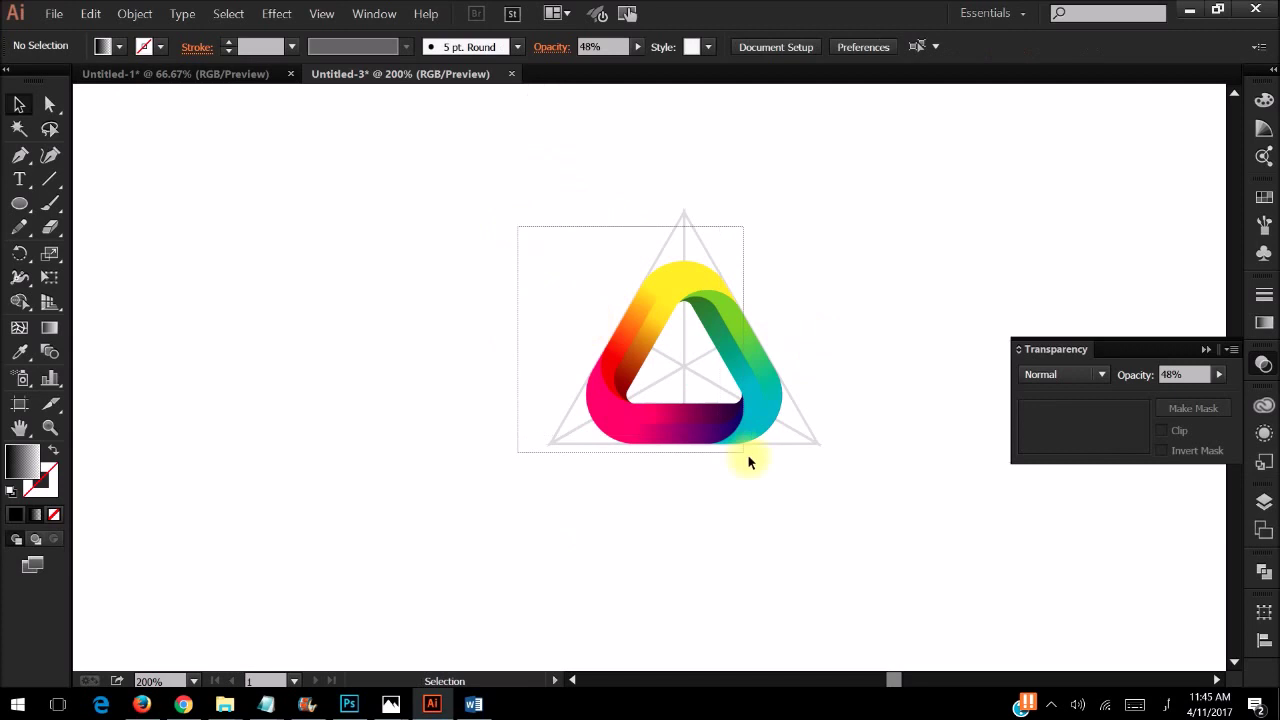
scroll(586, 277, "down", 1)
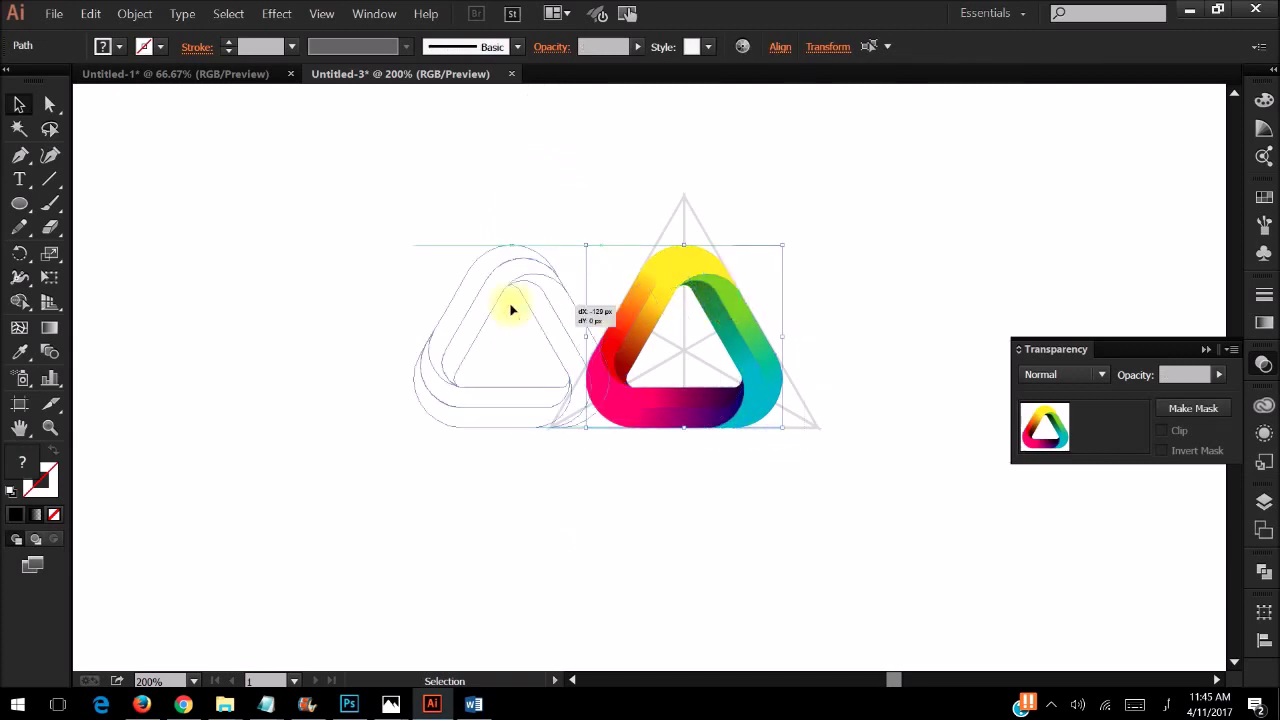
left_click_drag(707, 290, 411, 290)
- Unlock all objects and delete the grey triangle guide lines
left_click(134, 13)
left_click(225, 124)
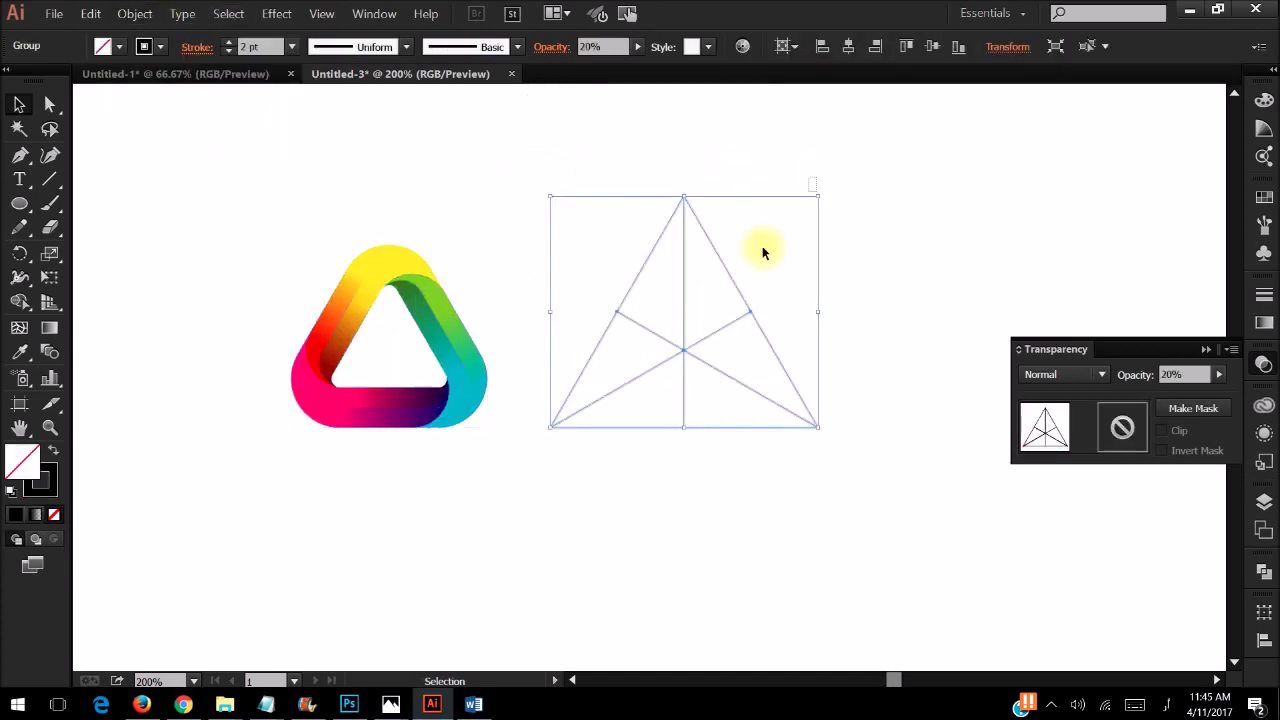
key("ctrl+shift+a")
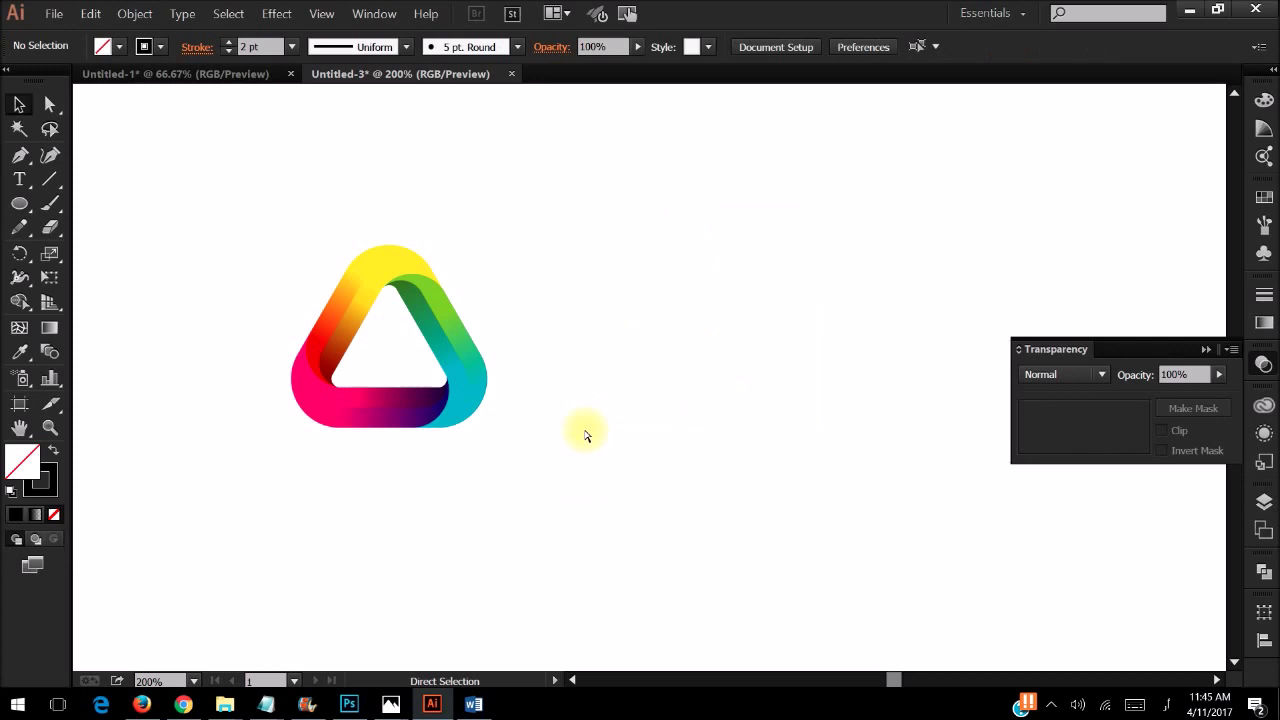
- Enlarge the ribbon triangle and move it right toward the artboard centre
key("ctrl+minus")
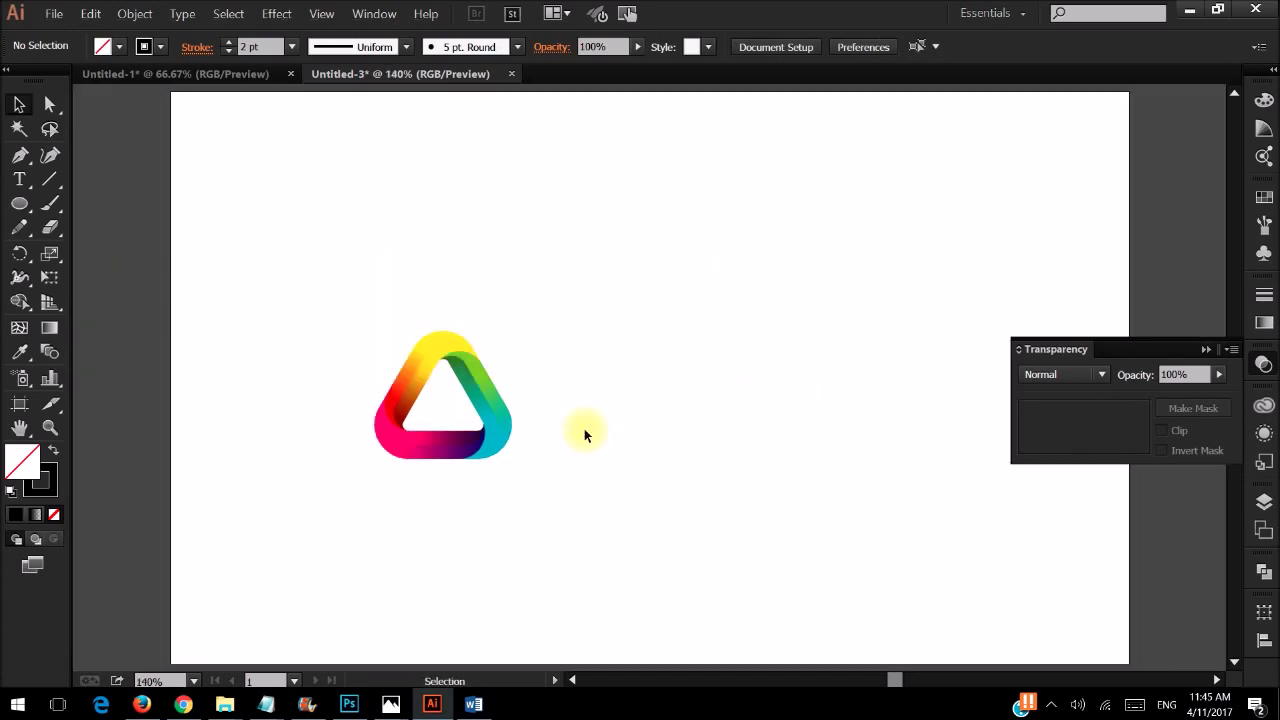
left_click(500, 450)
left_click_drag(512, 460, 785, 585)
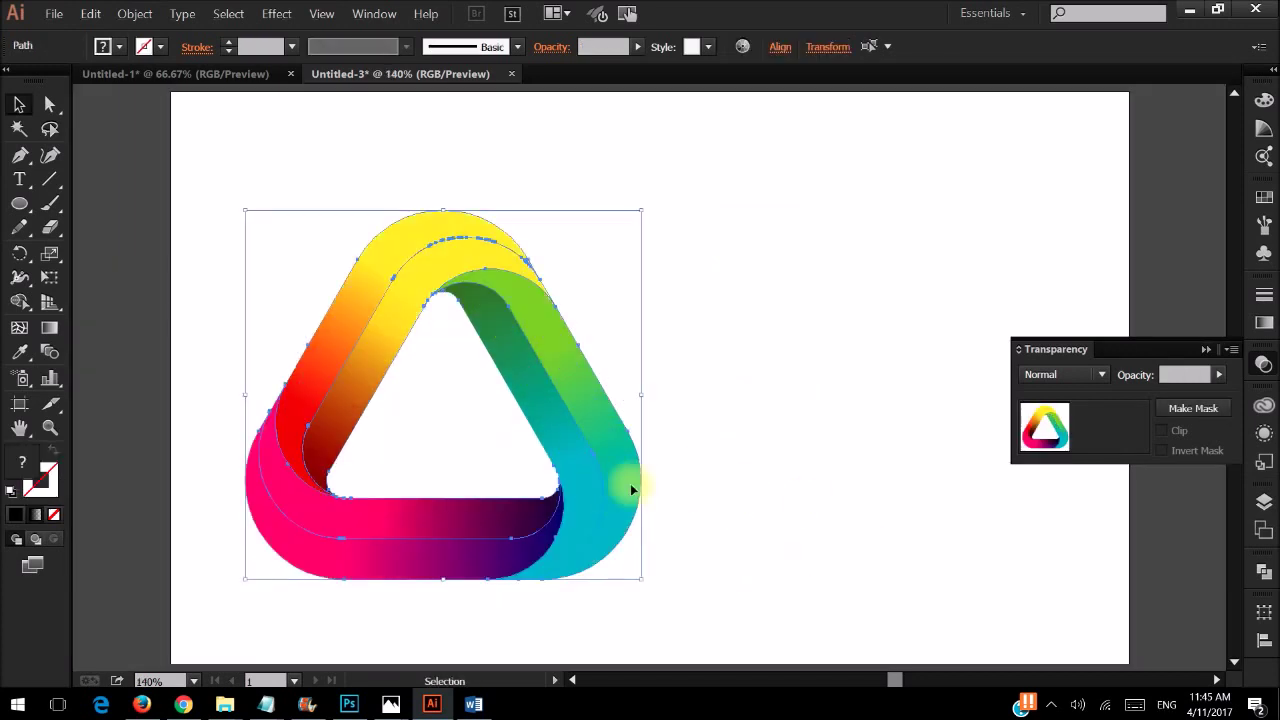
mouse_move(632, 489)
left_mouse_down()
mouse_move(755, 523)
mouse_move(855, 530)
mouse_move(869, 513)
left_mouse_up()
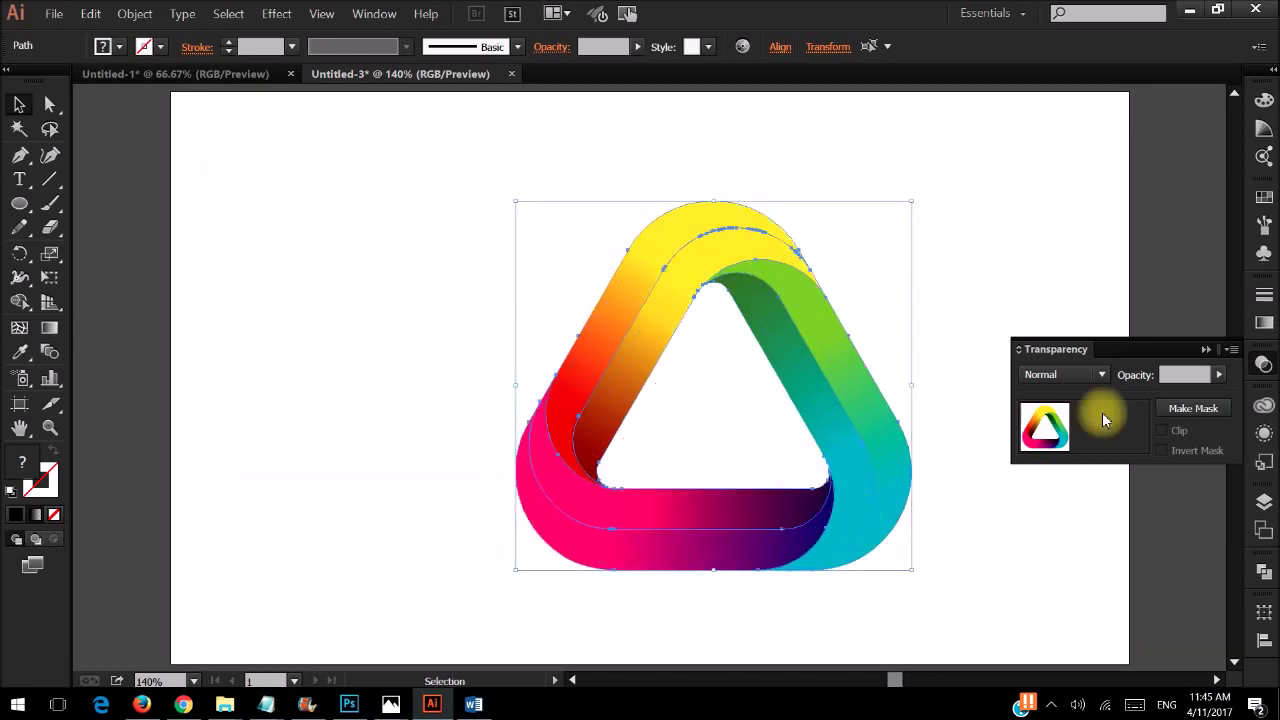
left_click(1206, 350)
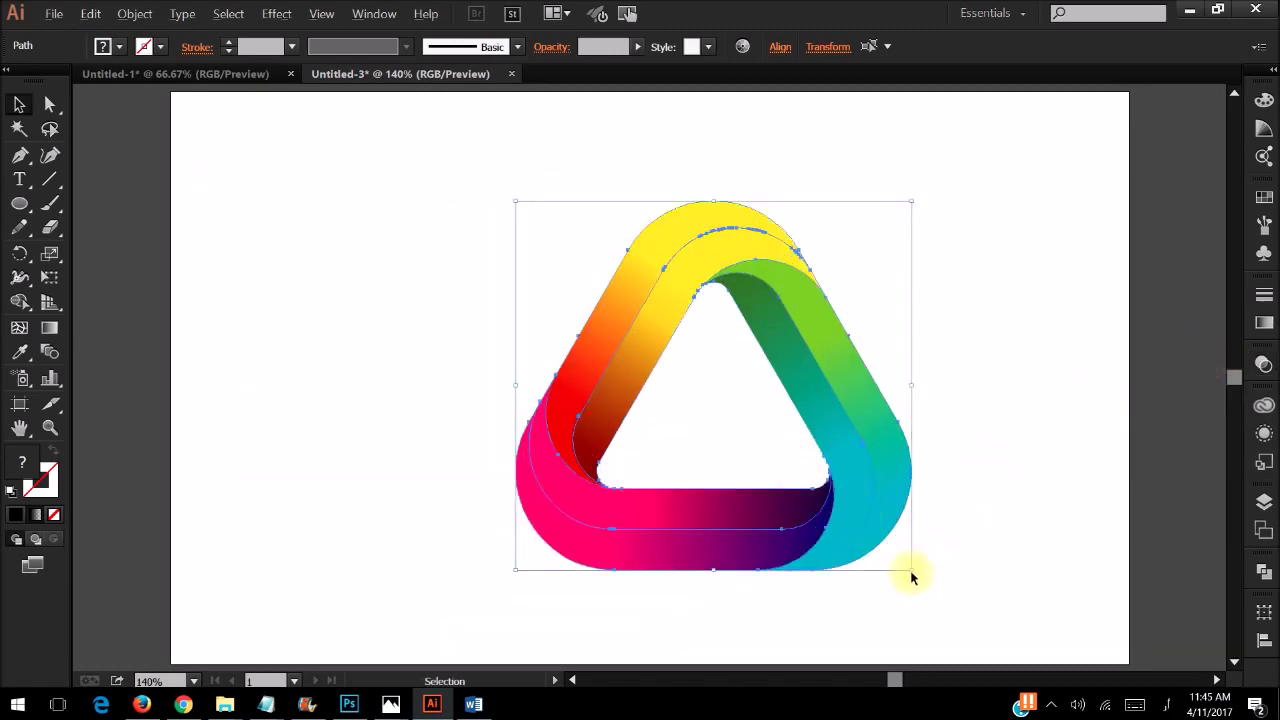
- Rotate the logo 30°, shift it right and slightly up, and scale it slightly smaller
key("alt+o")
type("tr")
type("30")
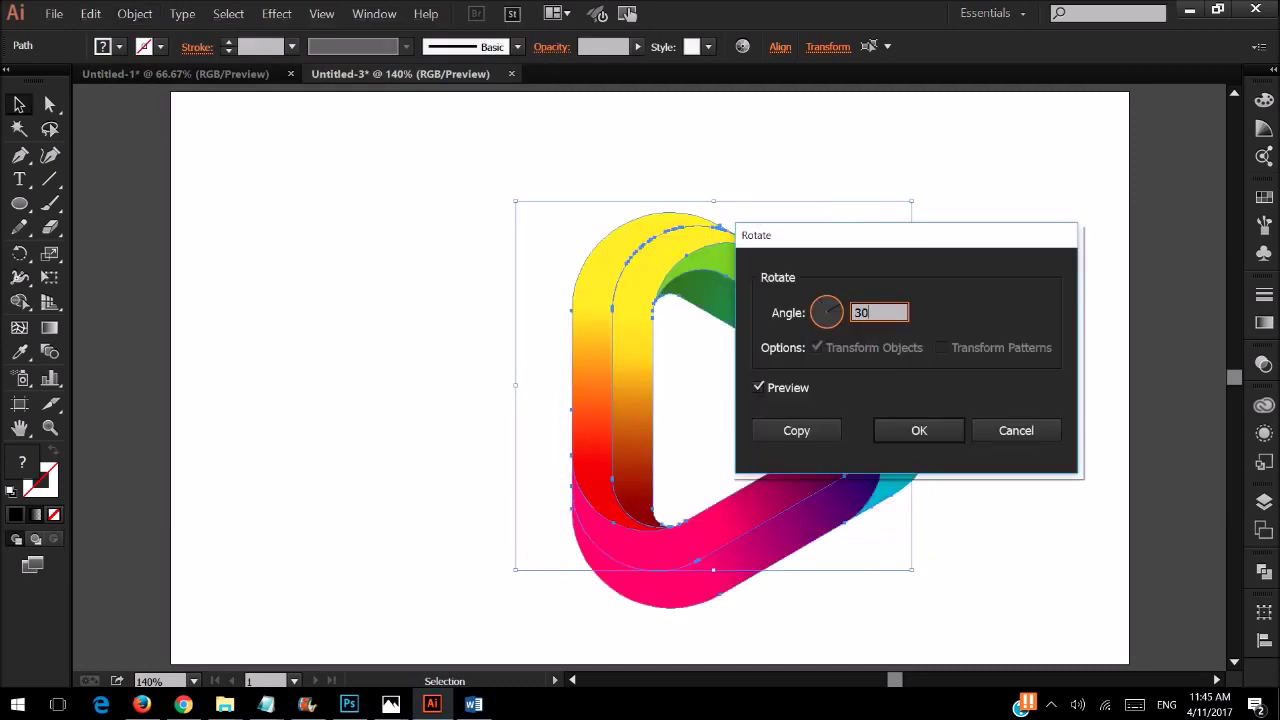
key("Return")
left_click_drag(849, 457, 921, 448)
key("ctrl+minus")
left_click_drag(977, 538, 875, 436)
left_click(994, 542)
- Align the logo group's parts with each other and reposition it near the artboard centre
left_click(685, 270)
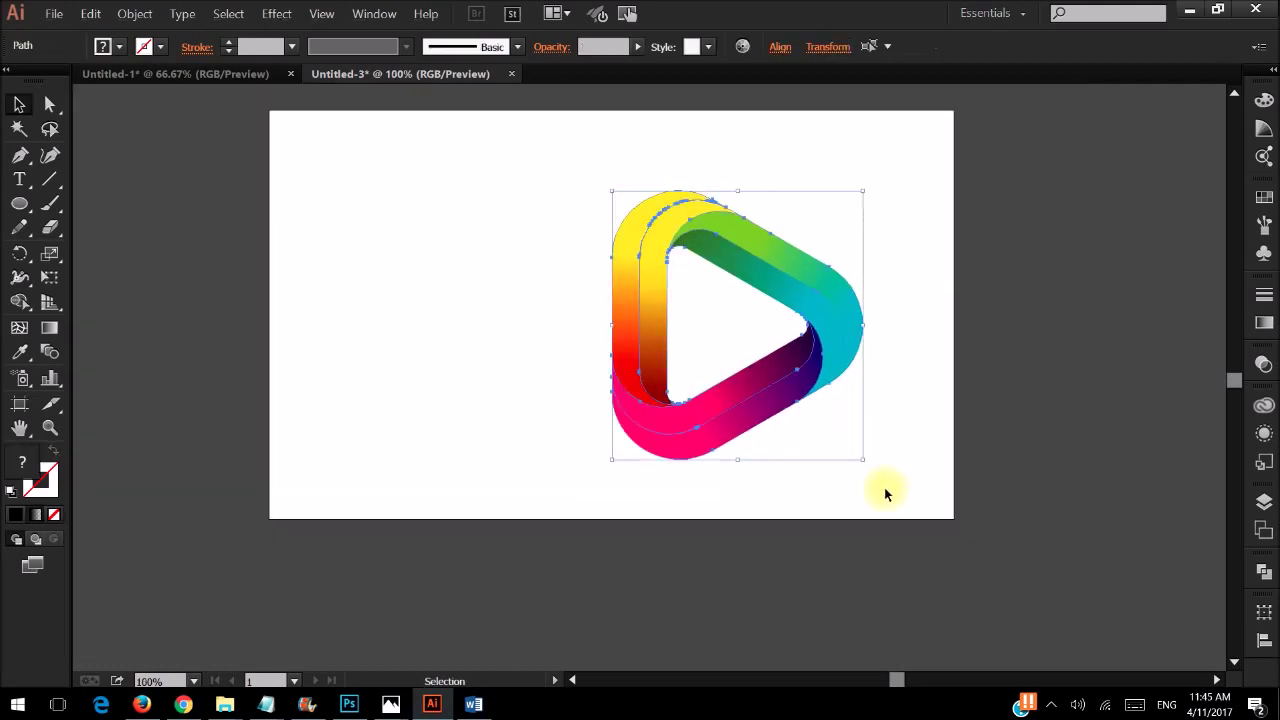
left_click(875, 46)
left_click(930, 52)
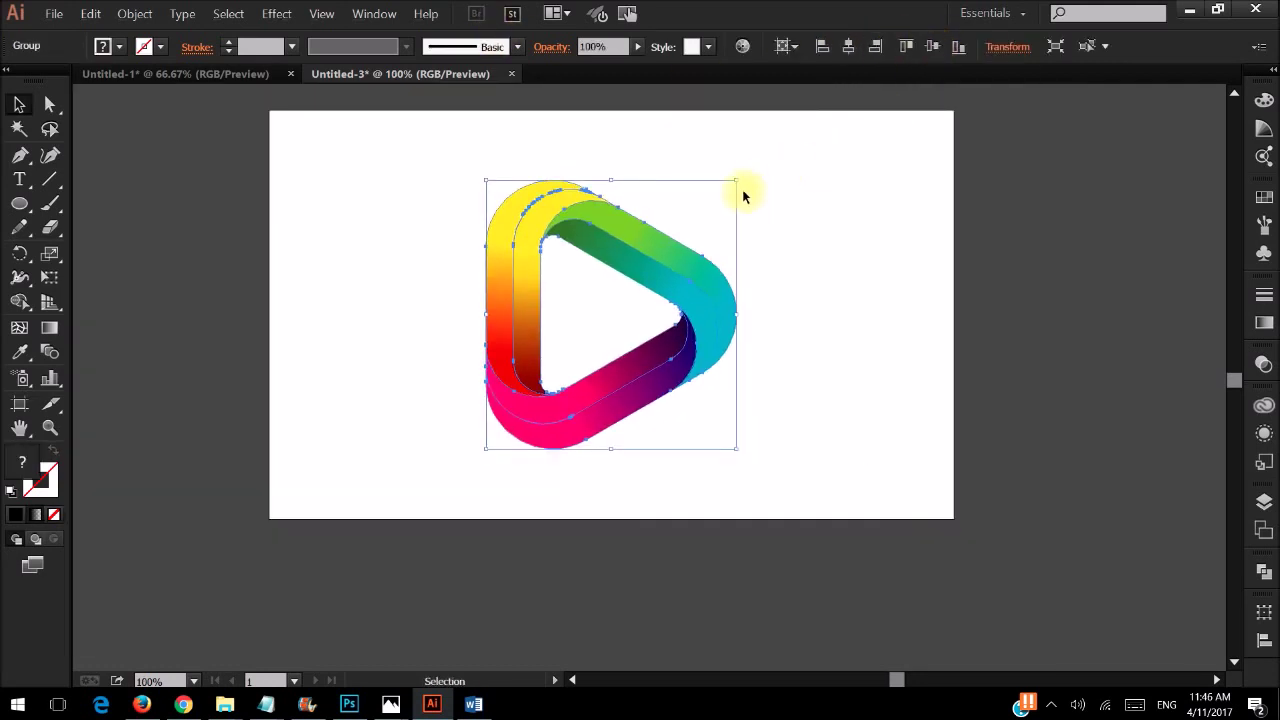
mouse_move(775, 277)
left_mouse_down()
mouse_move(860, 305)
mouse_move(727, 313)
left_mouse_up()
left_click(803, 336)
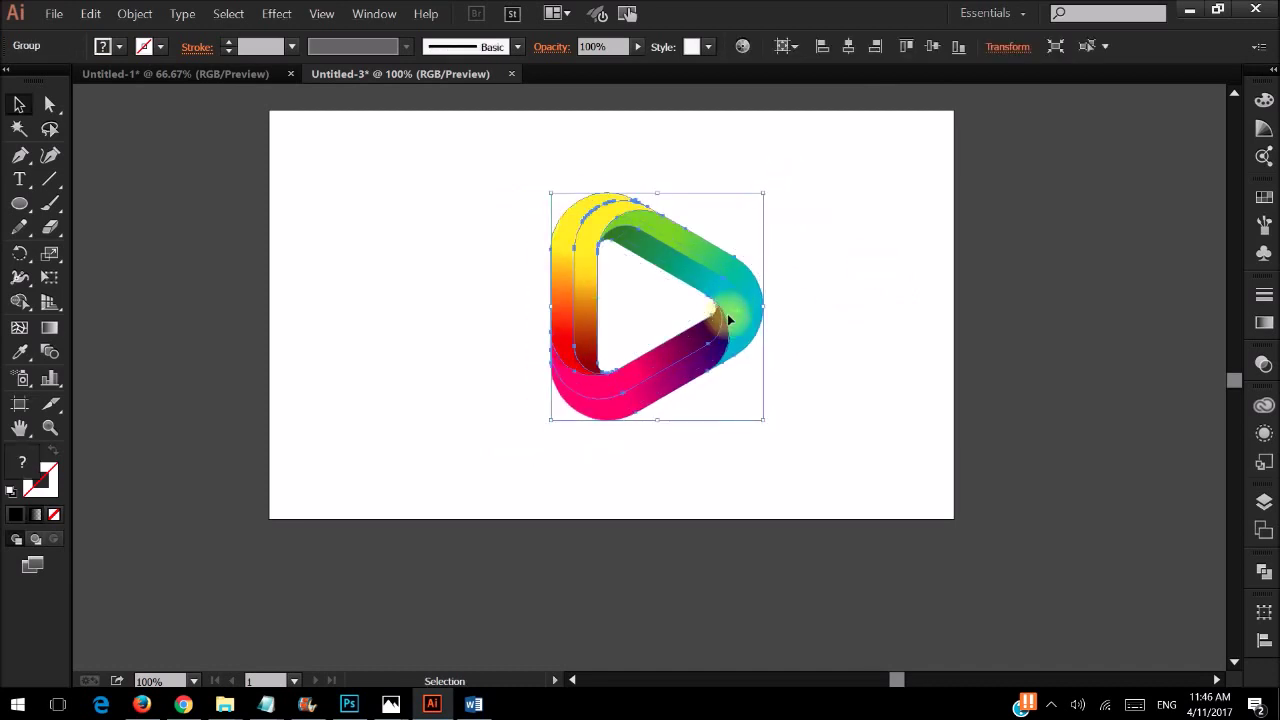
left_click(780, 470)
- Draw a circle over the logo's lower part and fill it with a radial black-to-white gradient
key("l")
left_click_drag(606, 420, 730, 544)
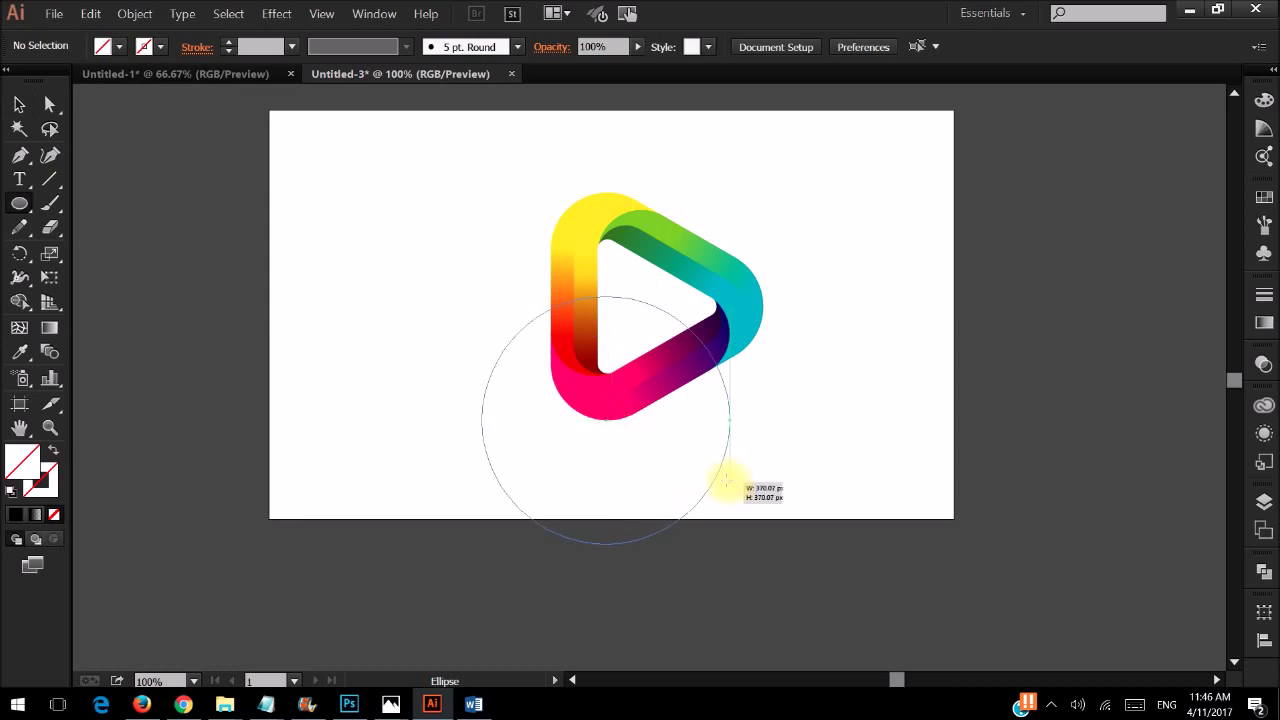
key("v")
left_click(1264, 322)
left_click(1148, 416)
left_click(1123, 303)
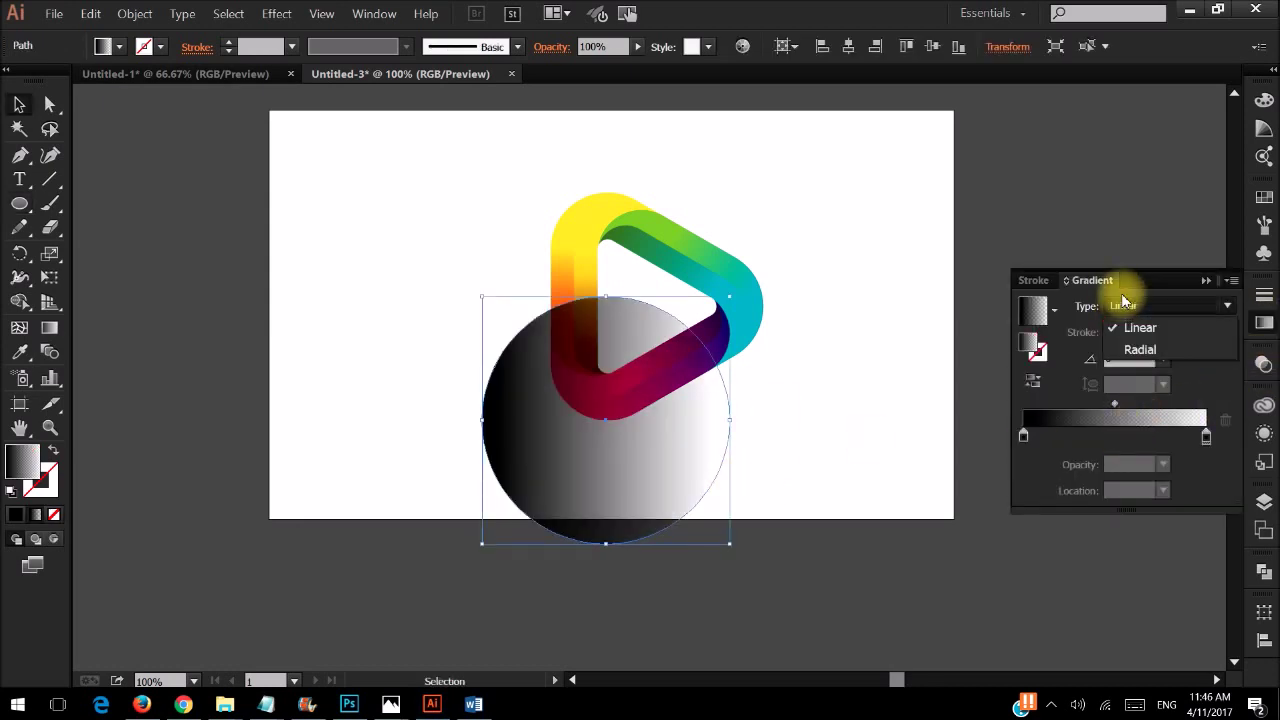
left_click(1135, 346)
- Squash the circle into a flat ellipse and stretch its ends by nudging the side anchors
left_click_drag(606, 296, 606, 405)
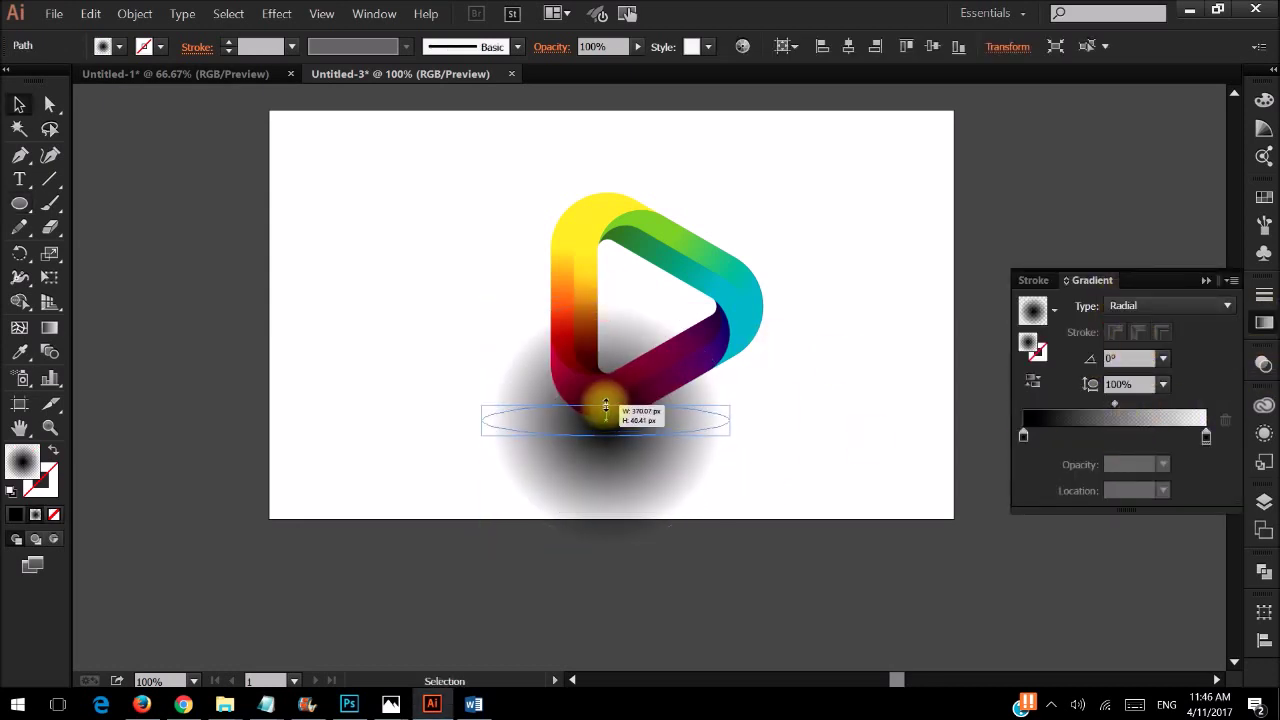
key("a")
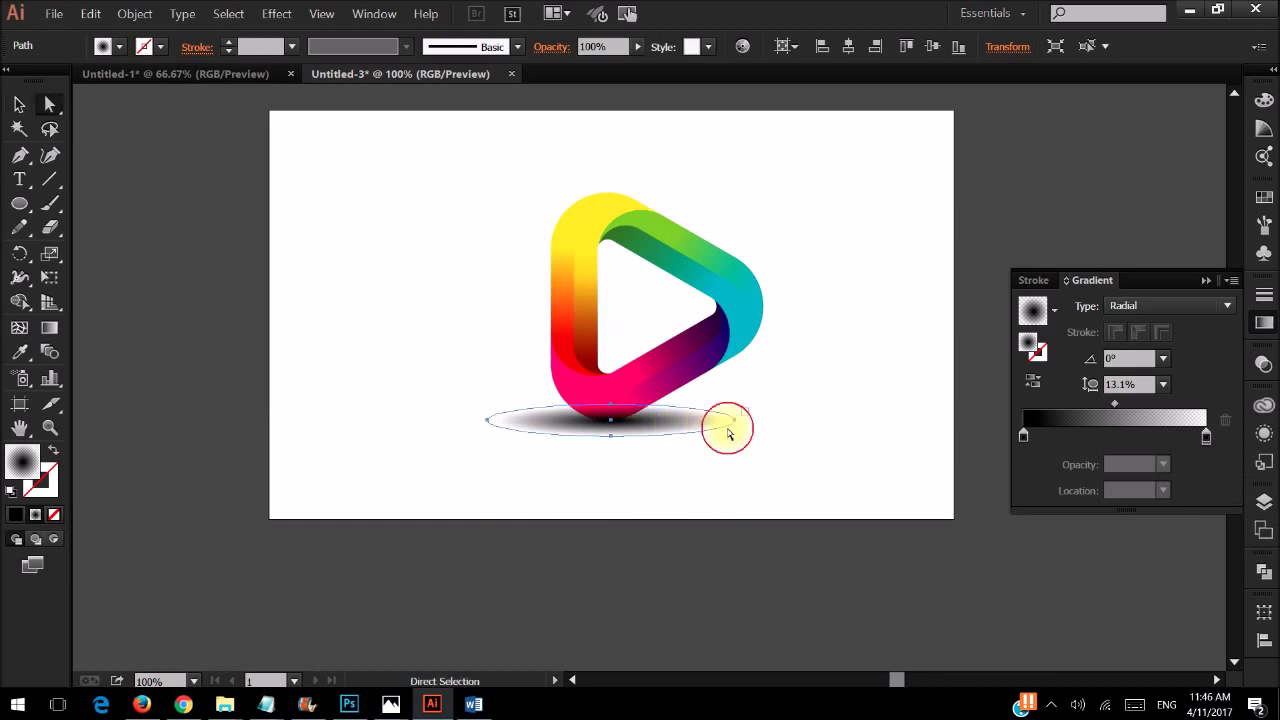
left_click(726, 426)
key("shift+Right")
key("shift+Right")
key("shift+Right")
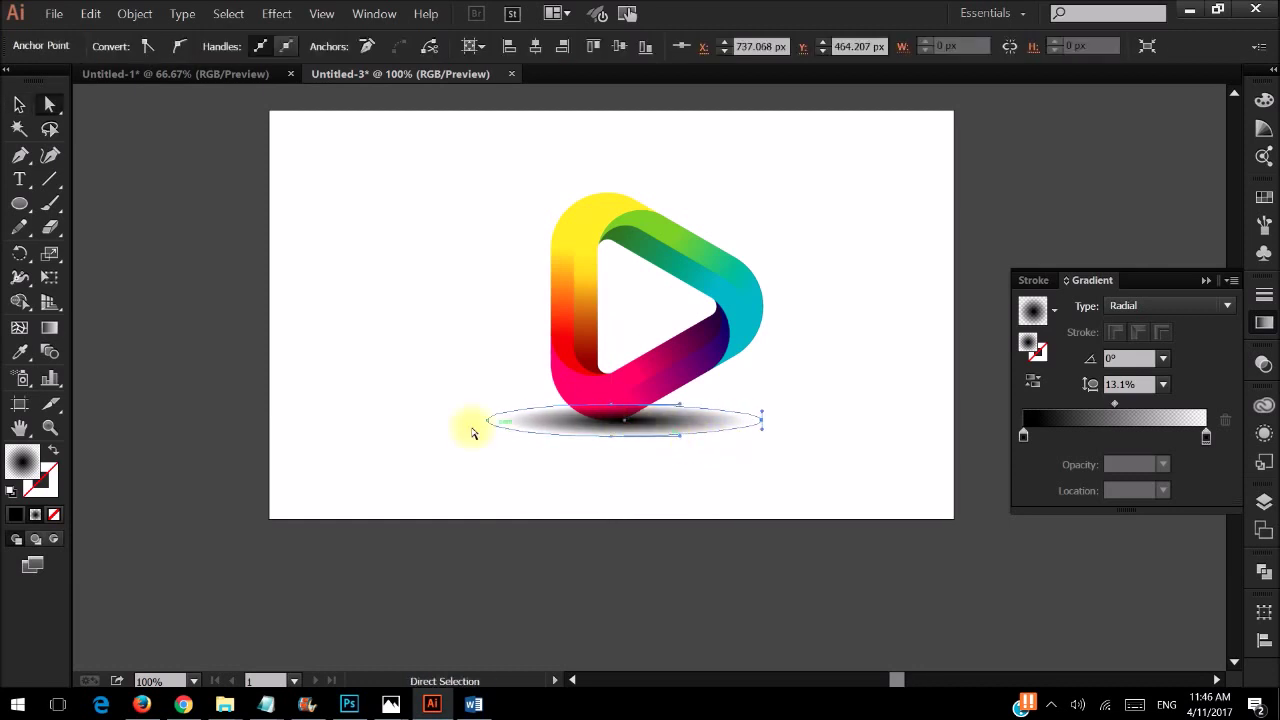
key("shift+Right")
key("shift+Right")
key("shift+Right")
key("shift+Right")
key("shift+Right")
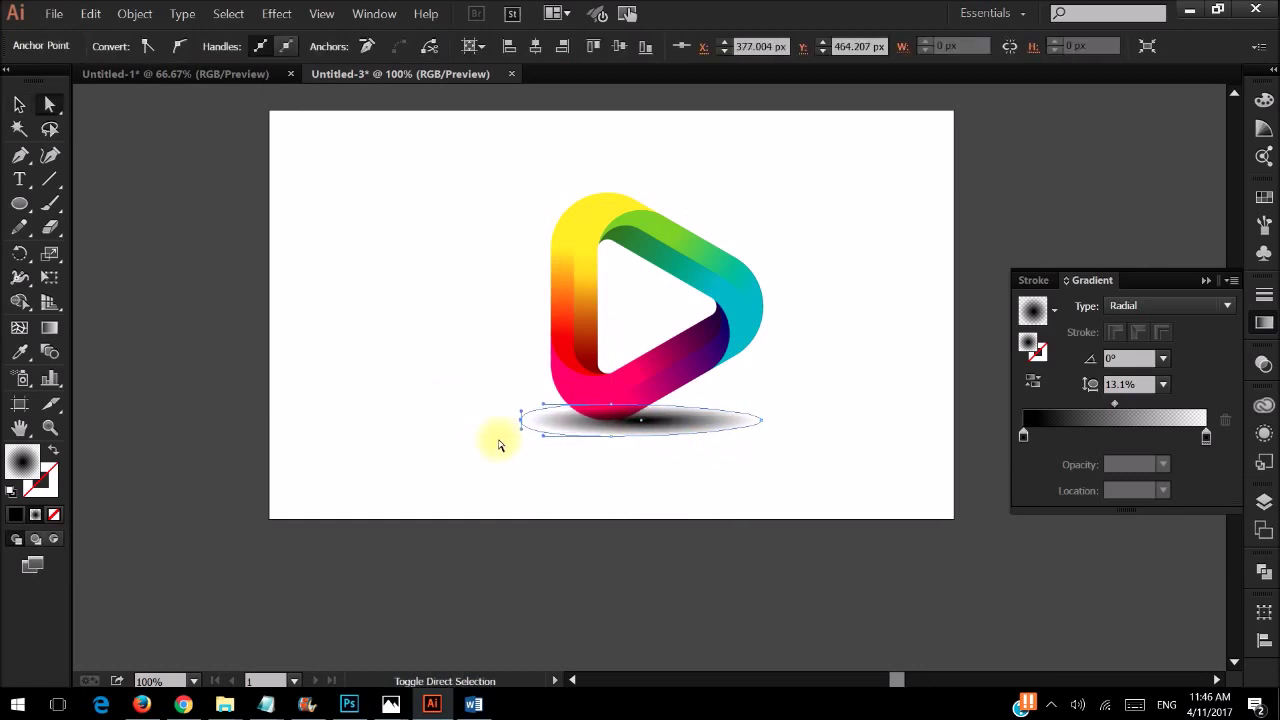
key("shift+Left")
key("shift+Left")
key("shift+Left")
key("v")
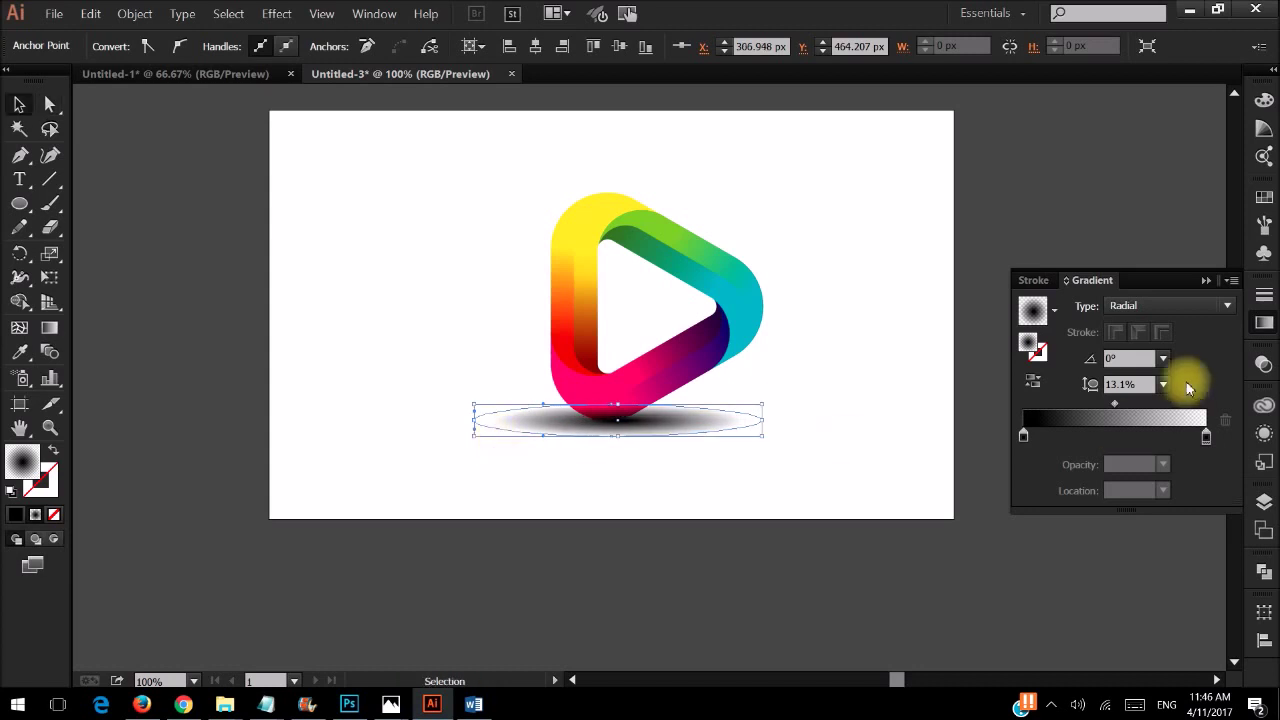
- Lower the shadow ellipse's opacity to 41% and select its outer gradient stop
left_click(1264, 364)
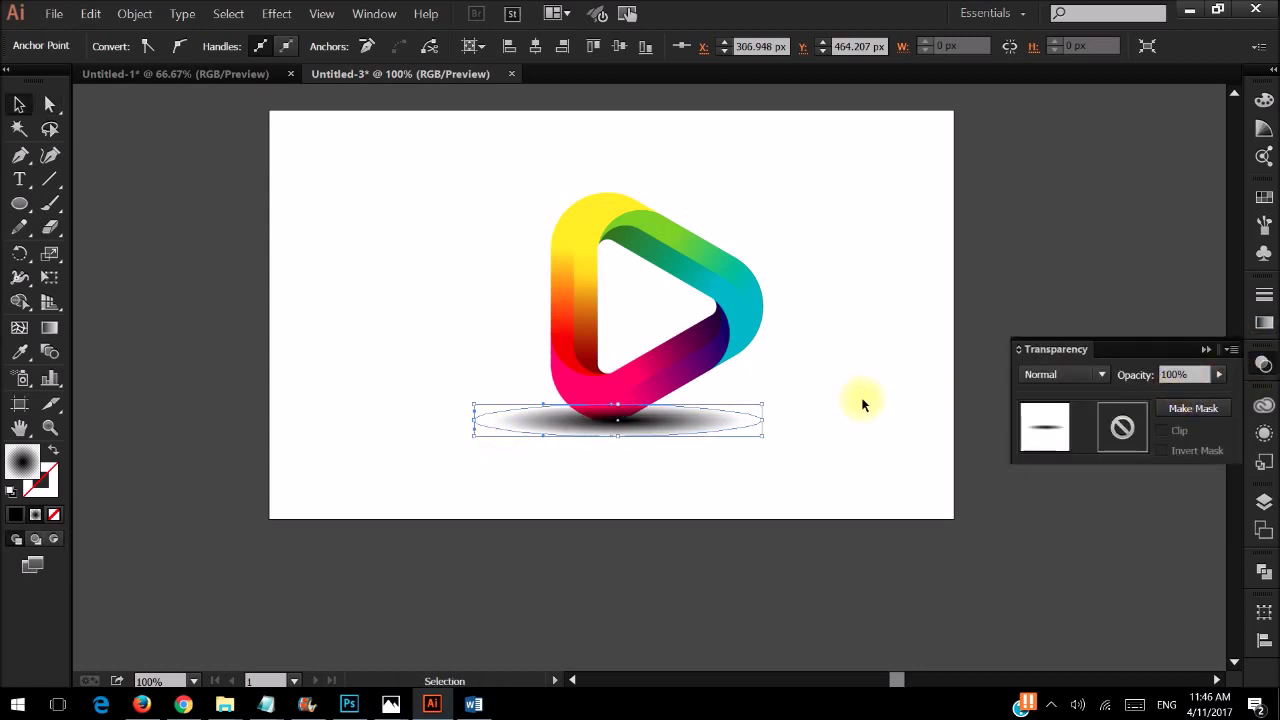
left_click(1219, 374)
left_click_drag(1222, 392, 1165, 392)
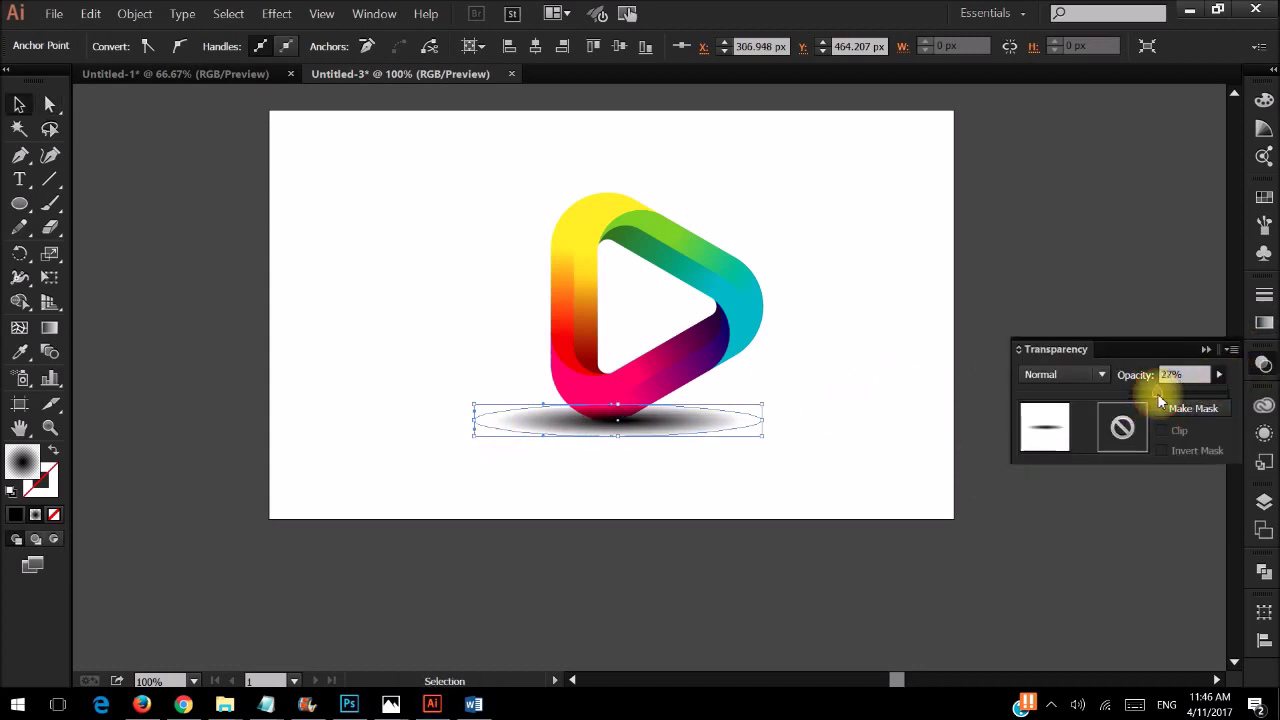
left_click(810, 476)
left_click(720, 423)
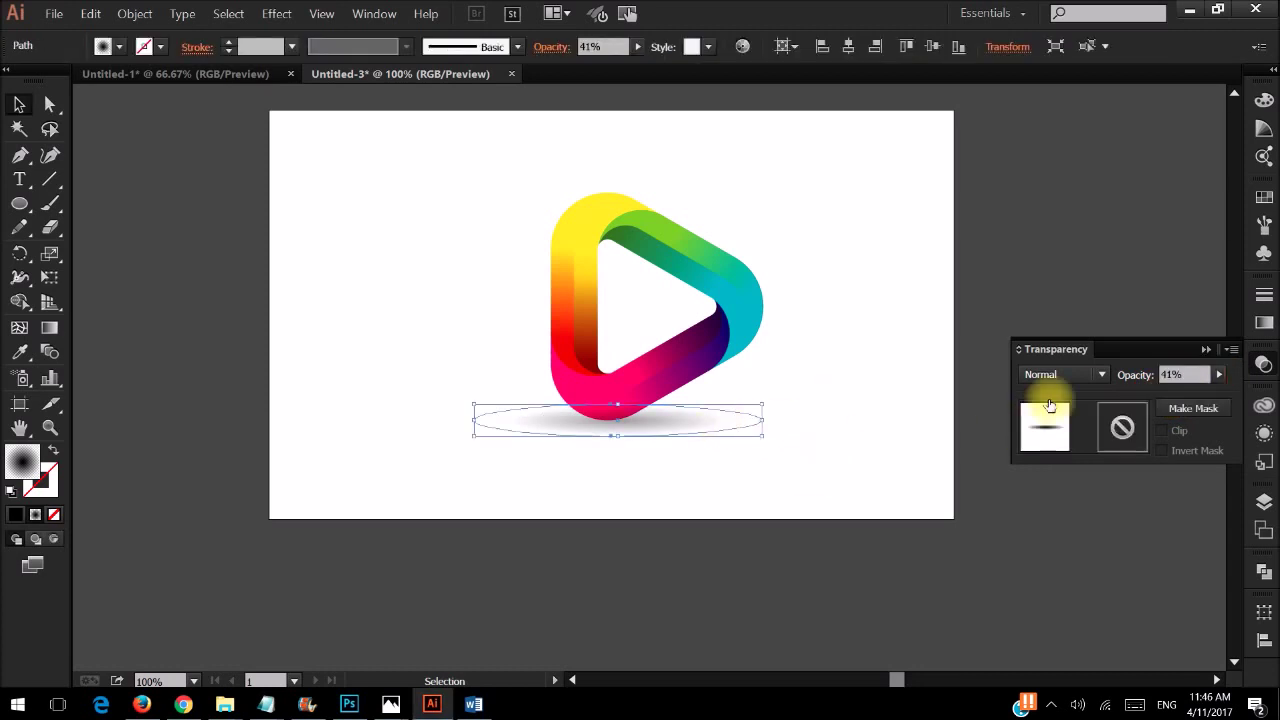
left_click(1264, 322)
left_click(1177, 440)
- Shift the shadow gradient's midpoint inward to 34.58%
left_click(840, 380)
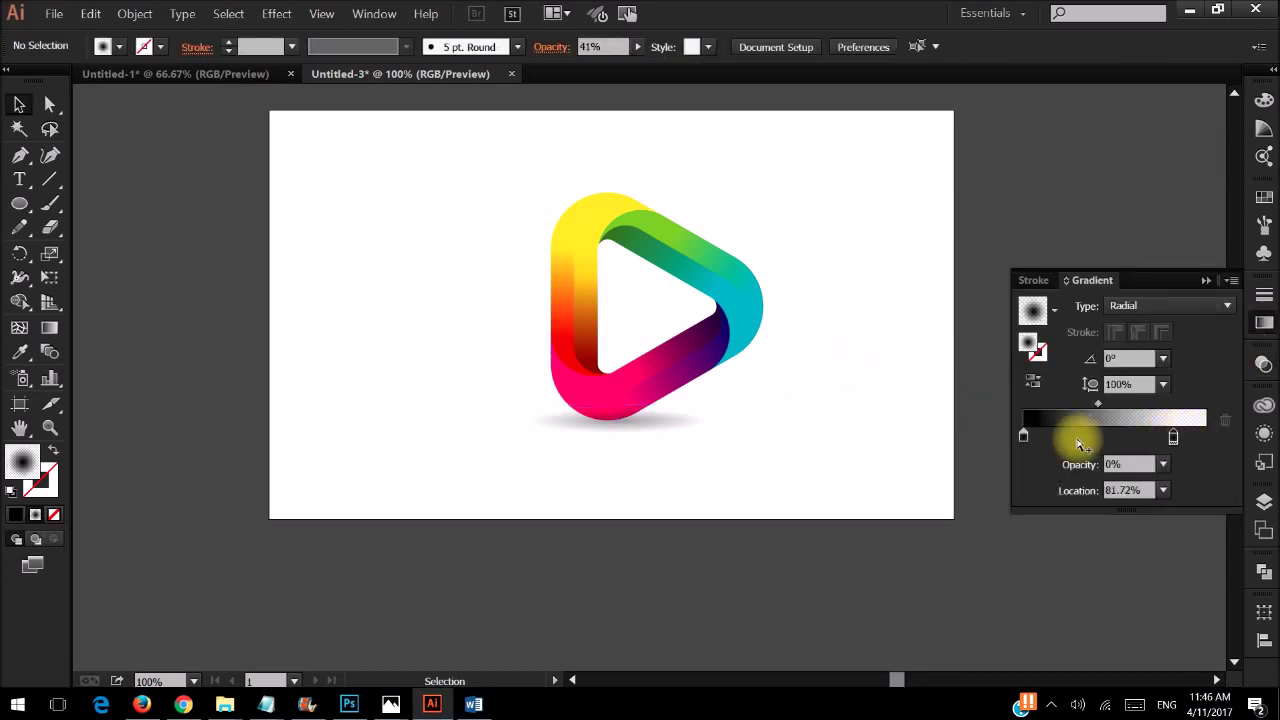
key("ctrl+z")
left_click_drag(1114, 405, 1087, 406)
left_click(846, 397)
left_click(696, 418)
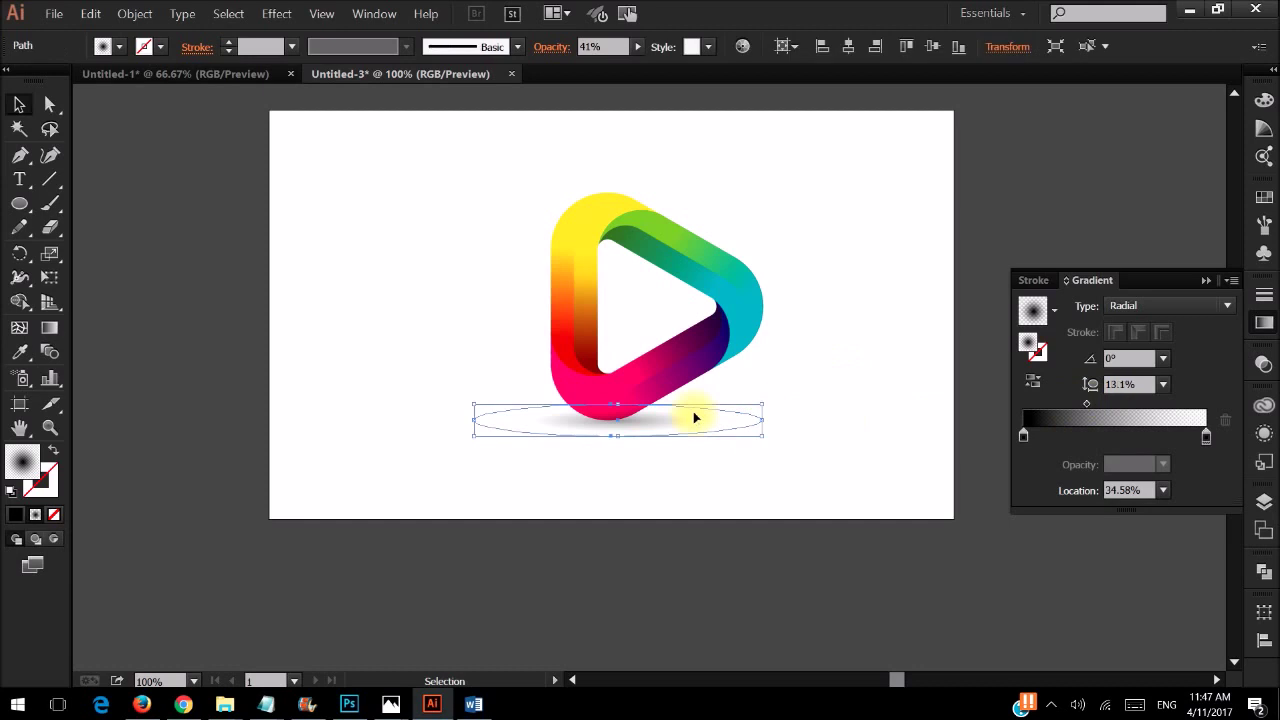
- Pull the ellipse's left anchor inward and stretch its right anchor further out
key("a")
left_click_drag(472, 421, 519, 425)
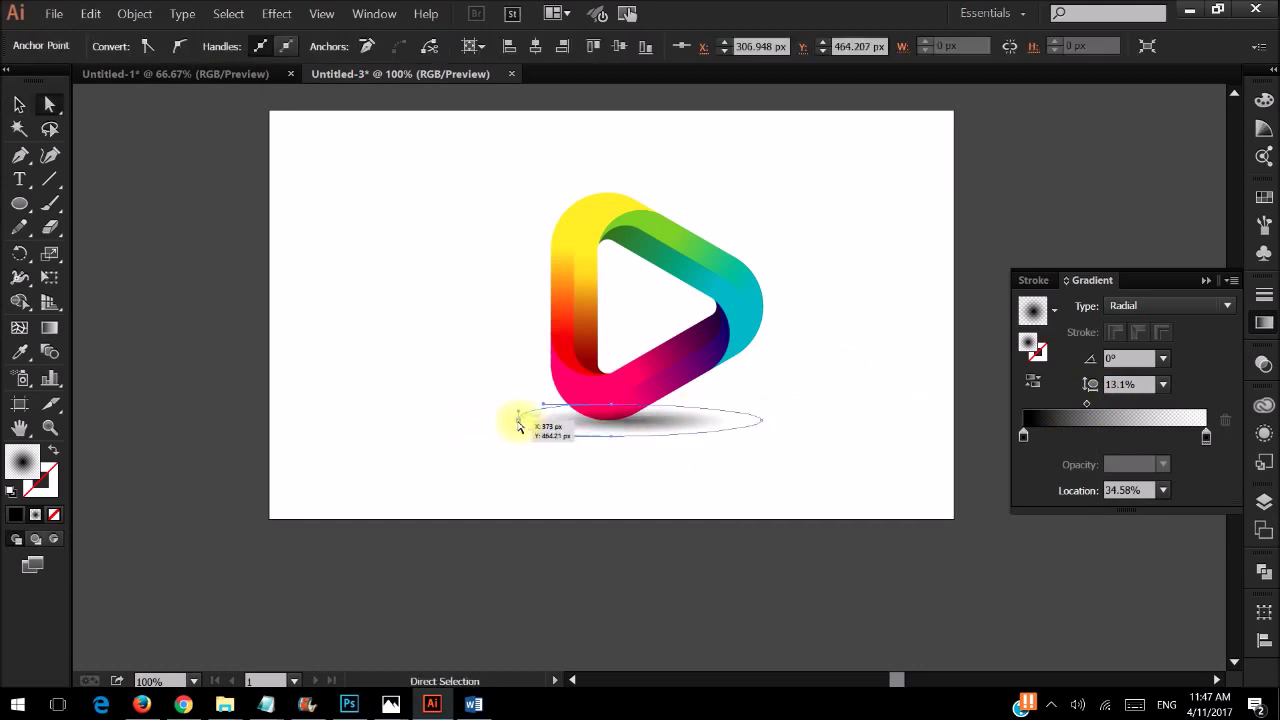
left_click(766, 423)
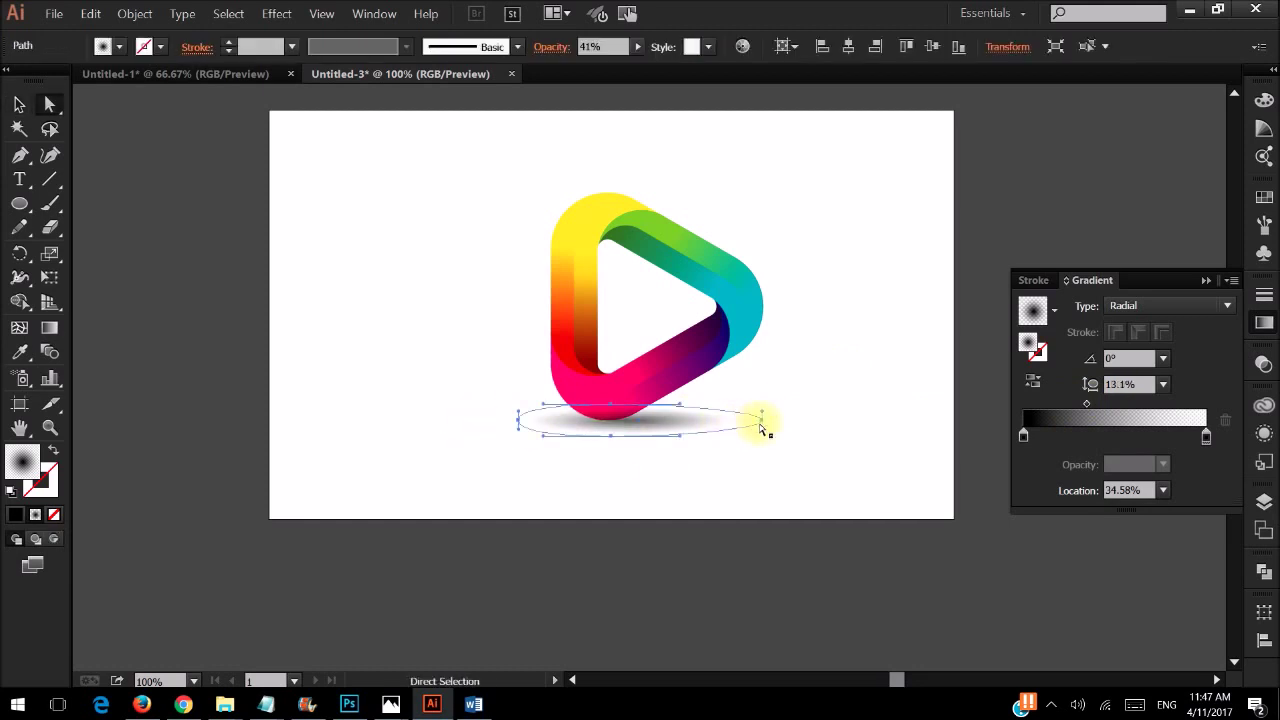
left_click_drag(766, 423, 785, 427)
left_click(879, 460)
scroll(879, 460, "down", 1, "alt")
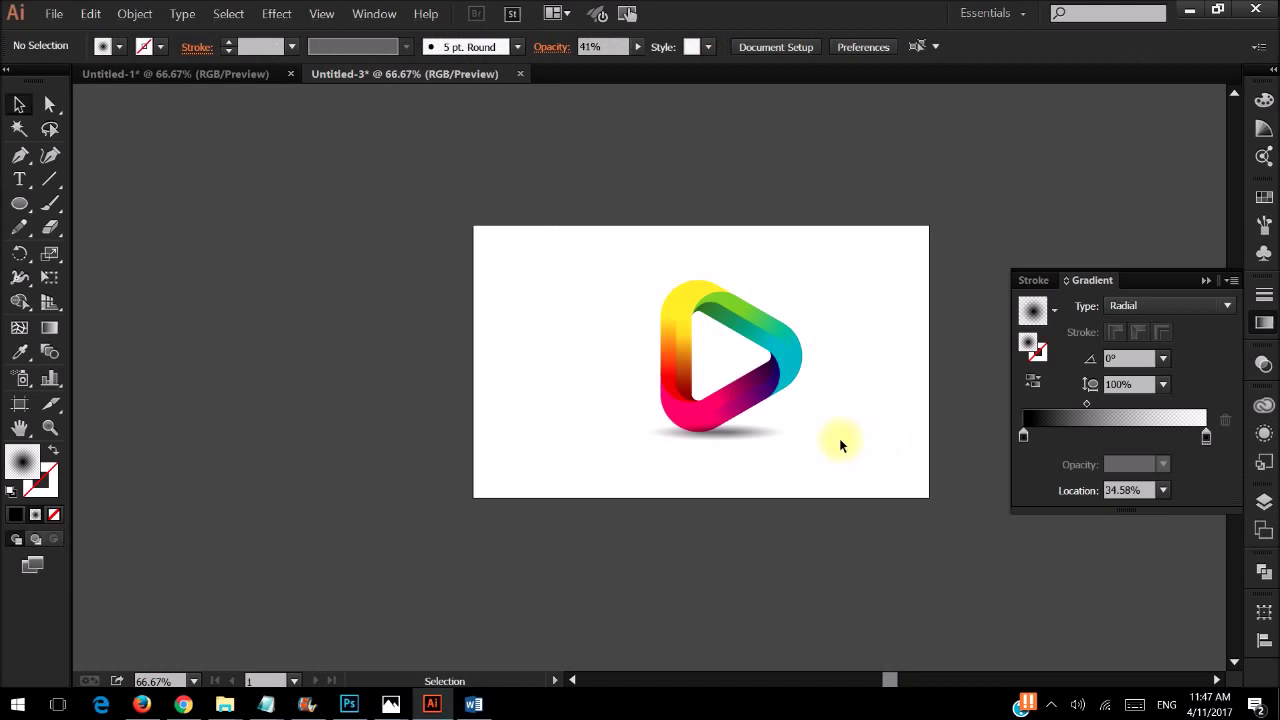
scroll(840, 446, "up", 1, "alt")
scroll(862, 434, "down", 1, "alt")
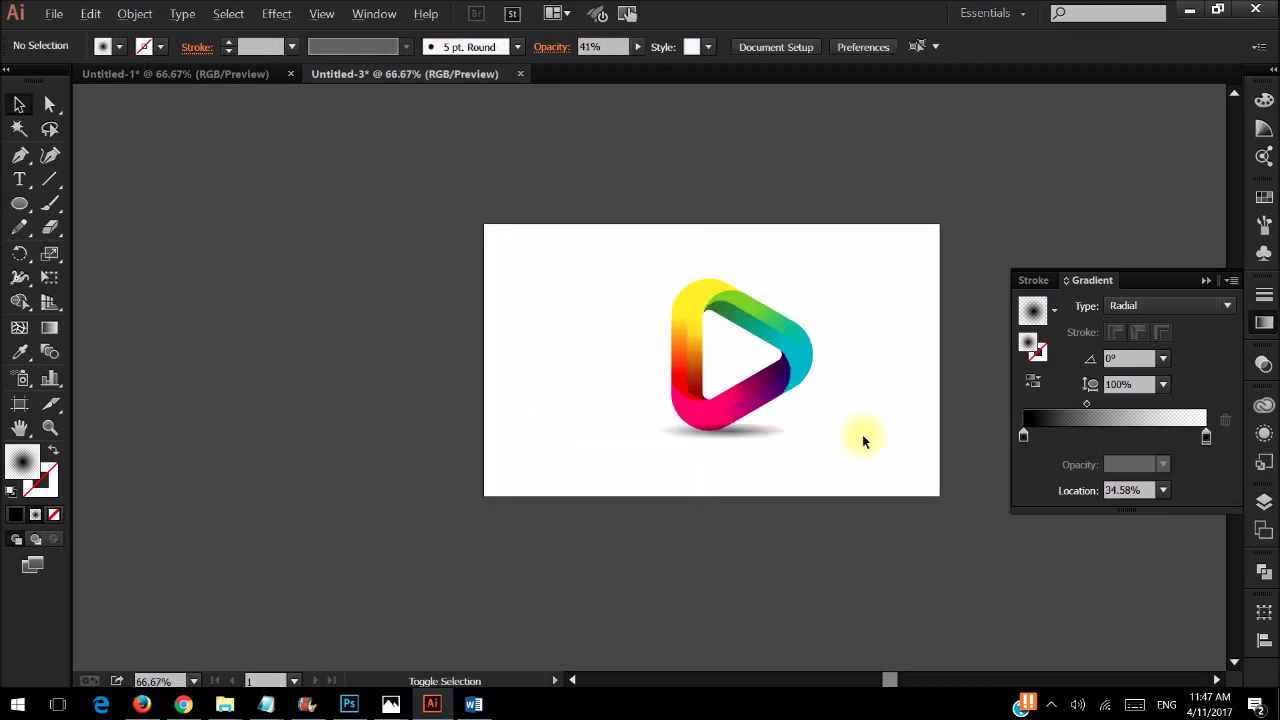
scroll(884, 352, "up", 1, "alt")
scroll(890, 356, "up", 1, "alt")
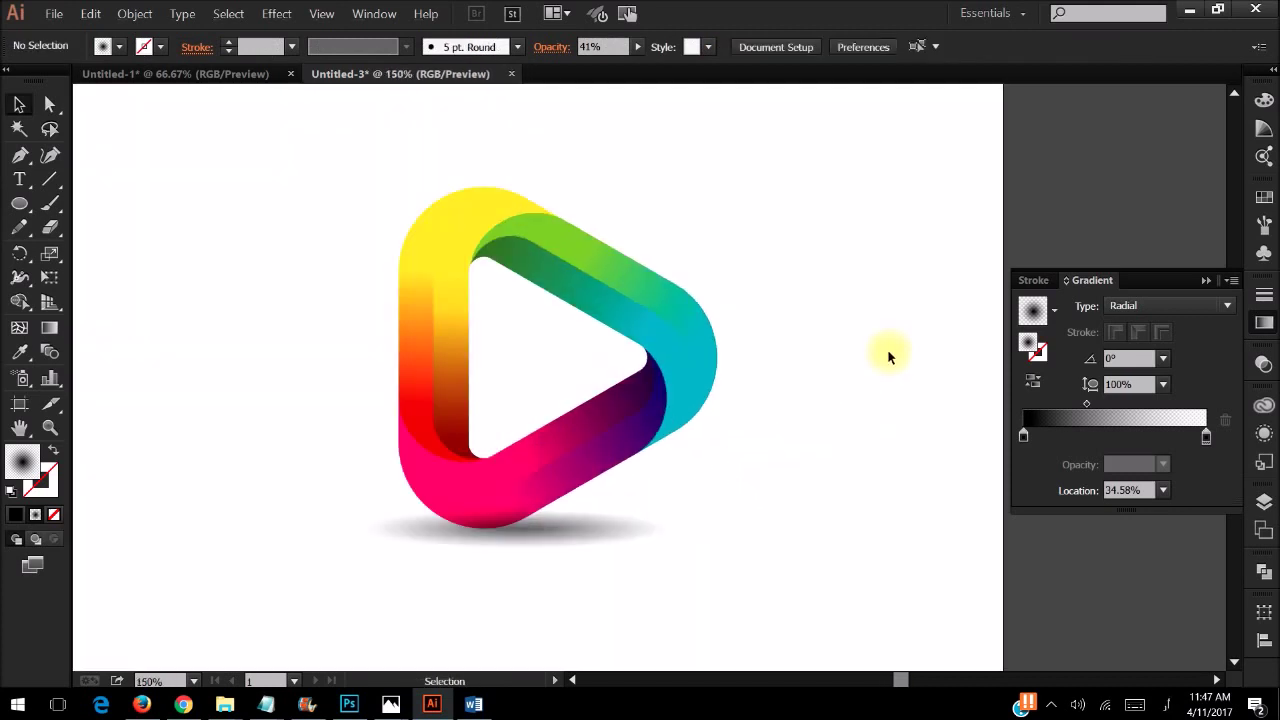
left_click_drag(645, 606, 562, 527)
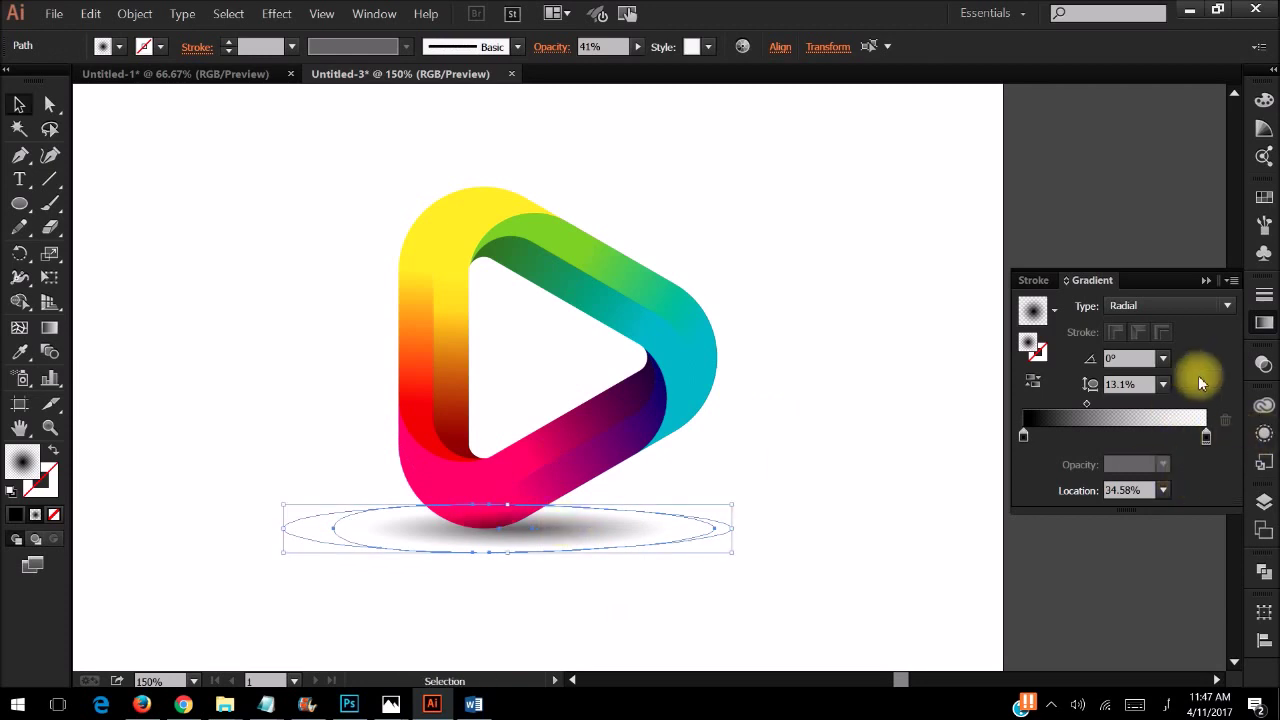
- Set the shadow ellipse's blend mode to Multiply in the Transparency panel
left_click(1263, 364)
left_click(1077, 375)
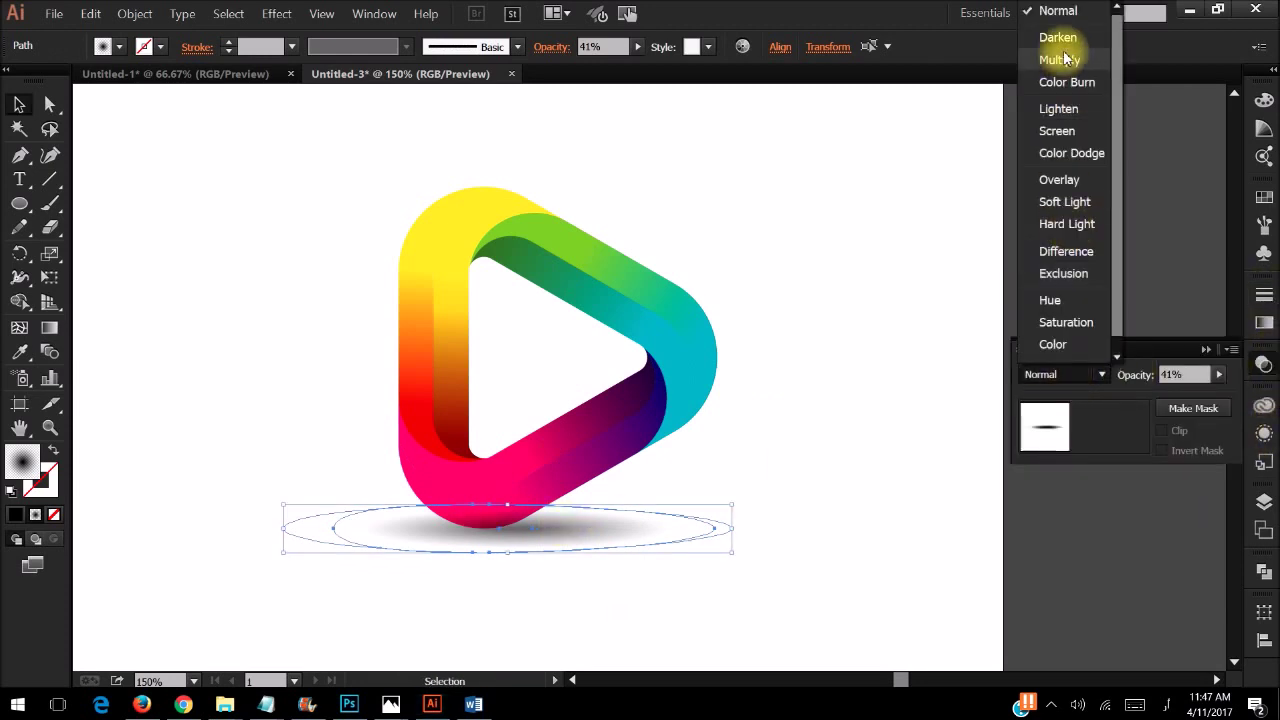
left_click(1045, 34)
left_click(1043, 98)
left_click(742, 503)
left_click(1065, 374)
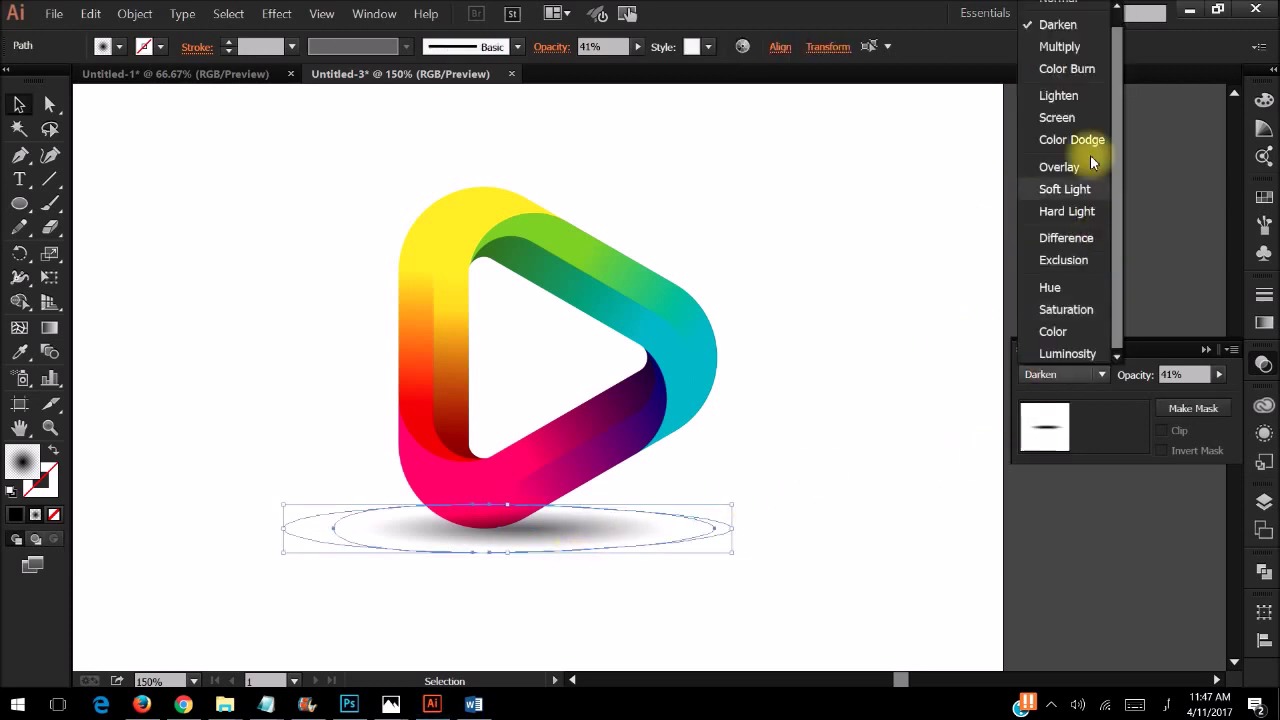
left_click(1062, 46)
left_click_drag(512, 508, 507, 507)
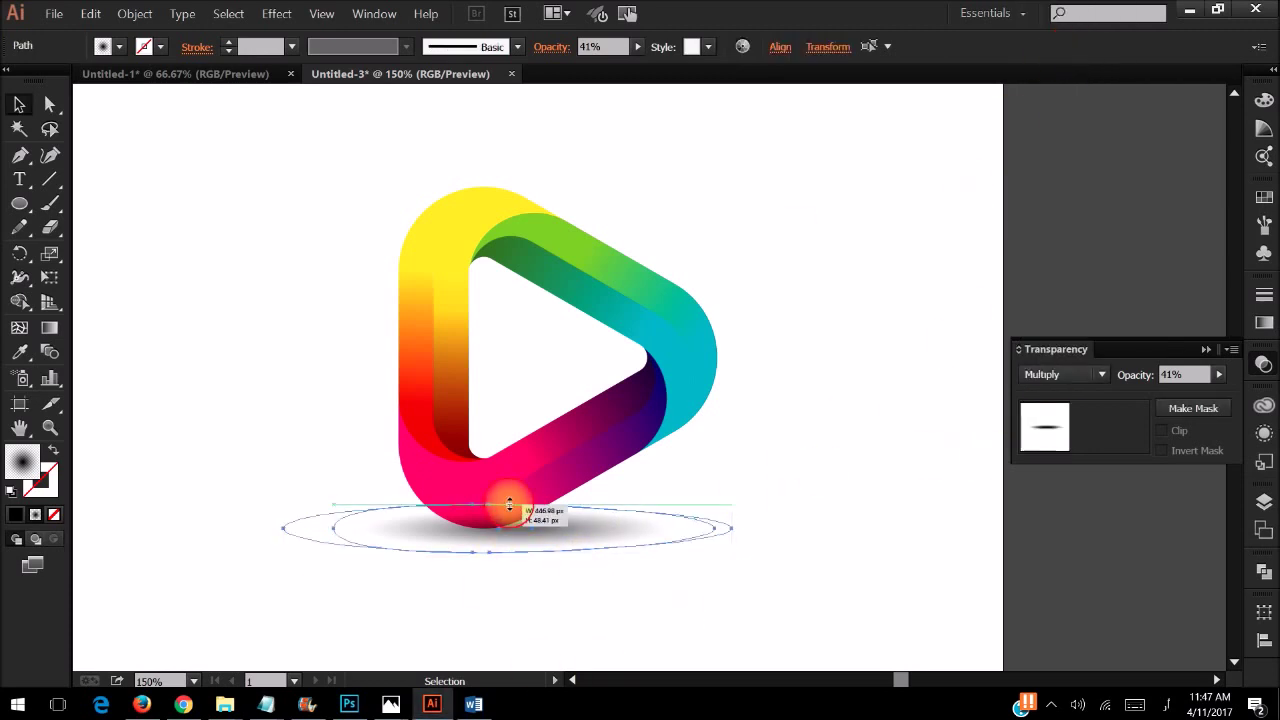
left_click(836, 497)
- Zoom out to the whole artboard and move the logo about 20 px right
key("ctrl+1")
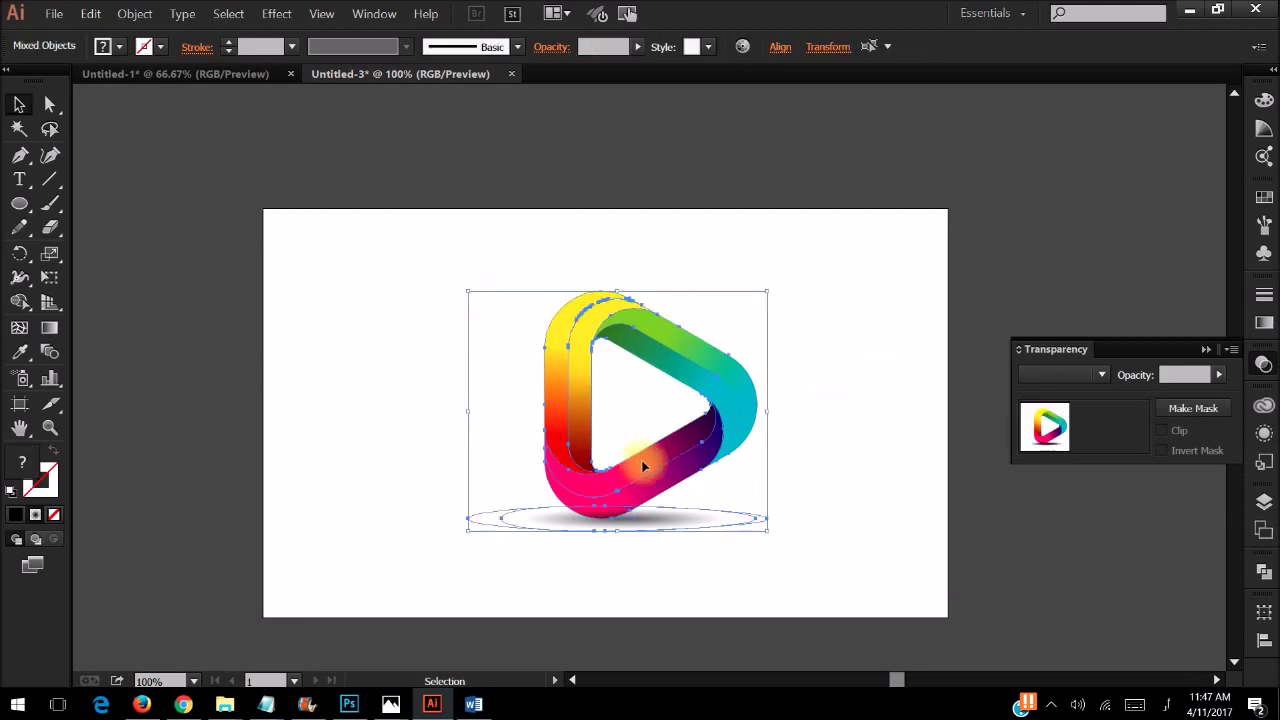
left_click_drag(641, 460, 662, 462)
left_click(503, 440)
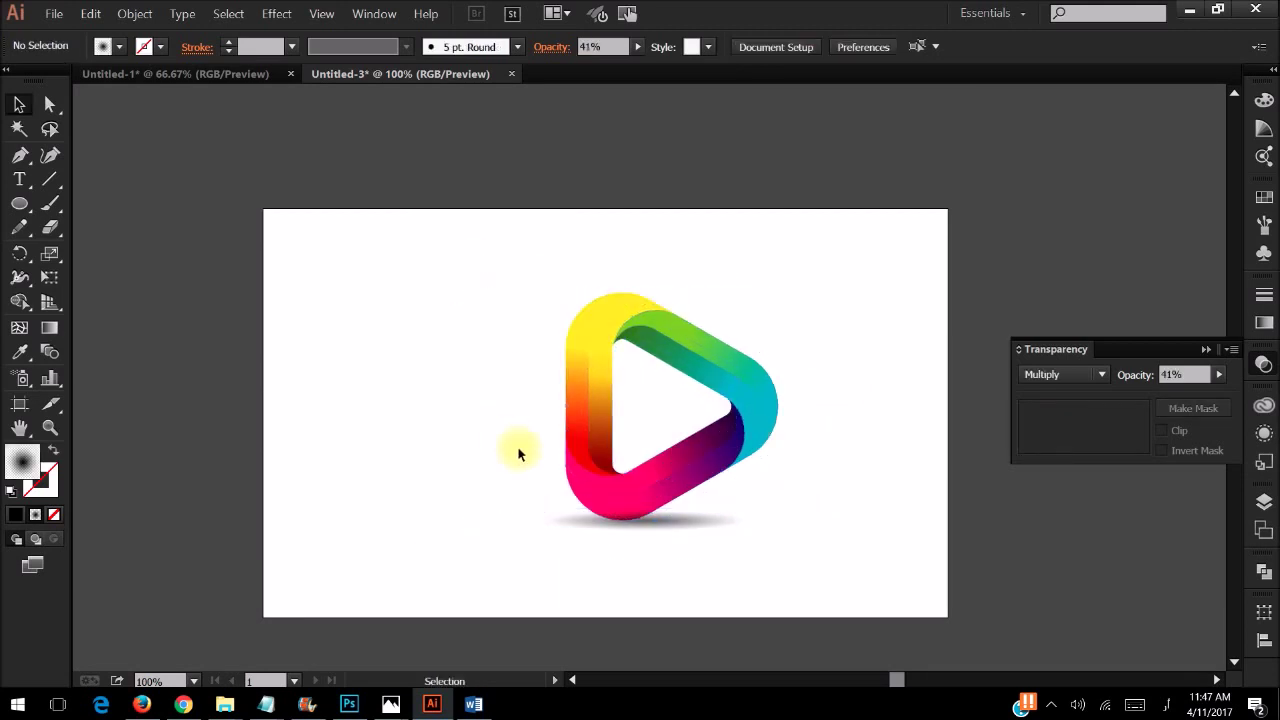